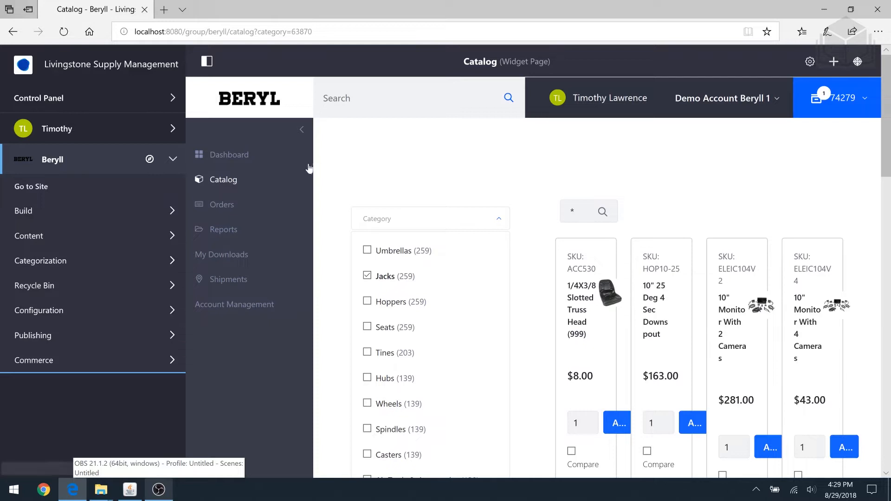
# Step: Open the Livingstone Supply Management site from the Control Panel's list of sites
pyautogui.click(44, 98)
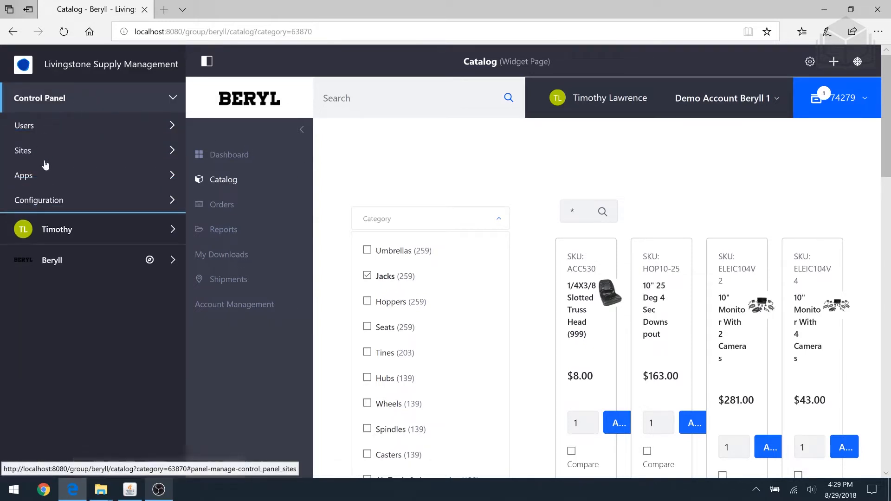
pyautogui.click(30, 153)
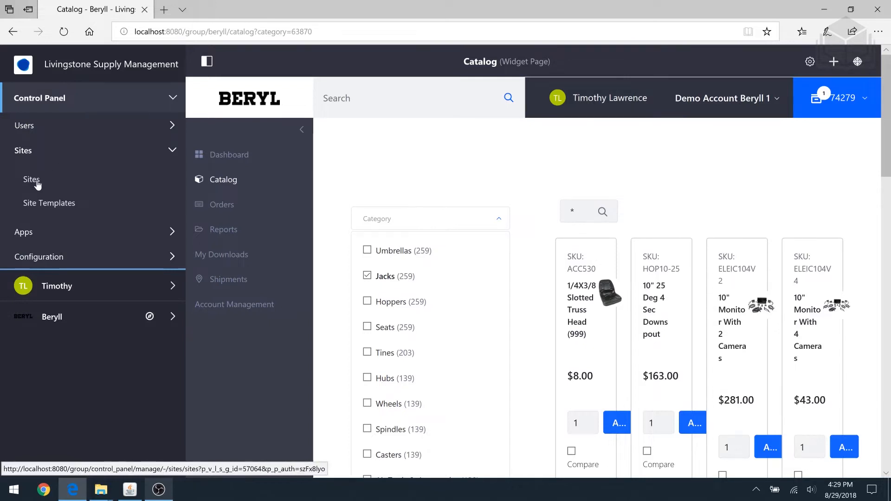
pyautogui.moveTo(505, 222)
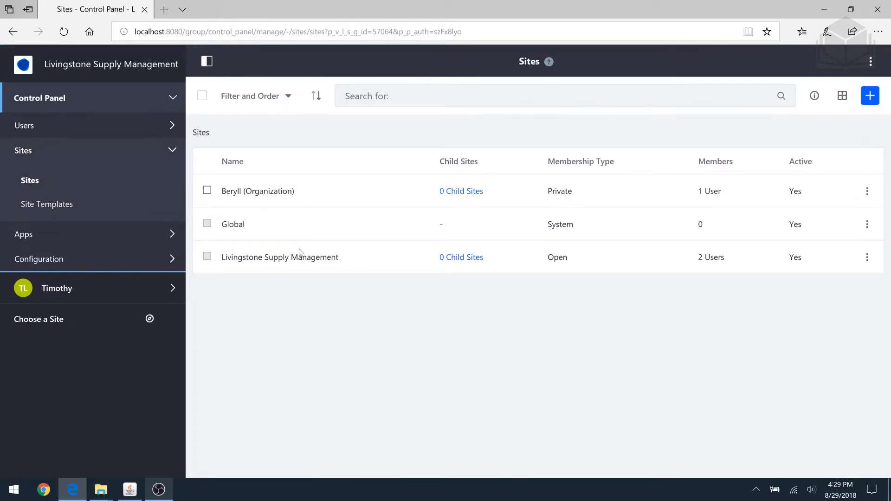
pyautogui.click(297, 259)
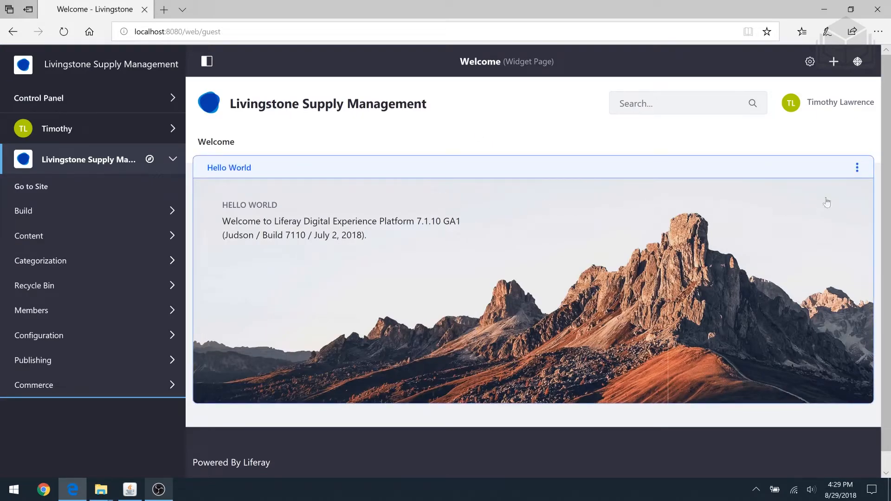
# Step: Remove the Hello World widget from the site's Welcome page
pyautogui.click(858, 171)
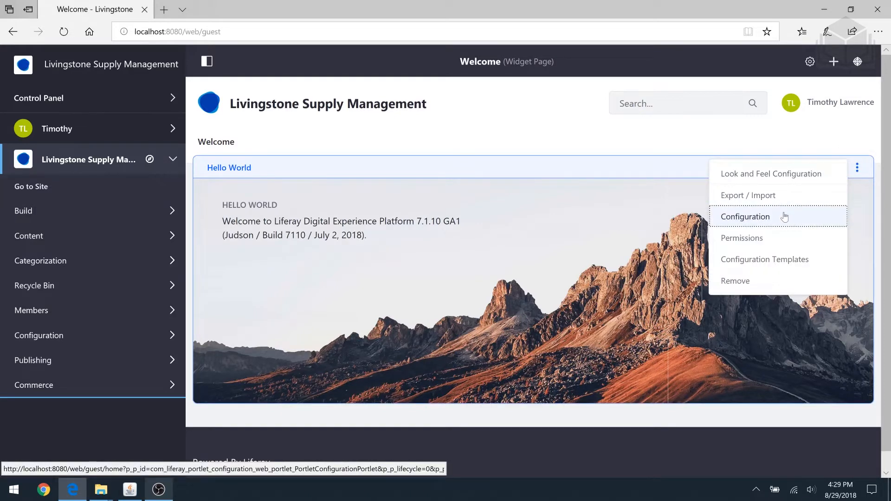
pyautogui.click(752, 282)
pyautogui.click(359, 290)
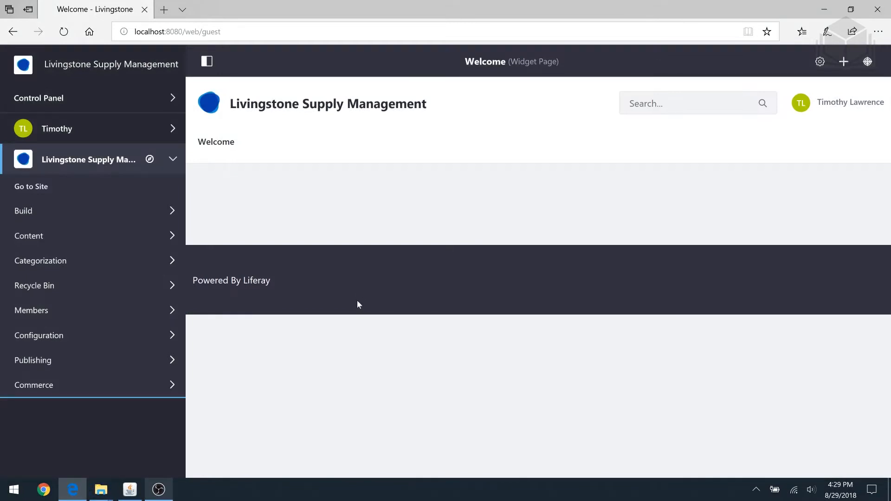
# Step: Go to the App Manager in the Control Panel and open its form for uploading an app
pyautogui.click(116, 107)
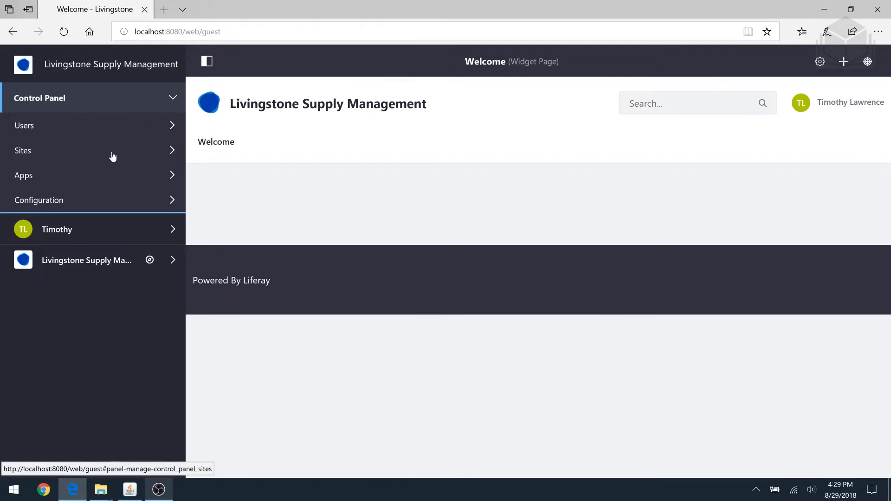
pyautogui.click(67, 201)
pyautogui.click(67, 202)
pyautogui.click(67, 201)
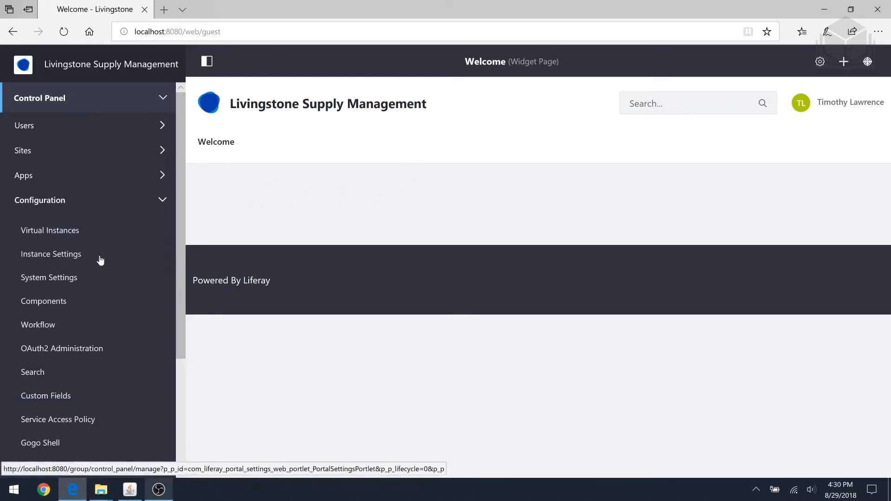
pyautogui.click(51, 199)
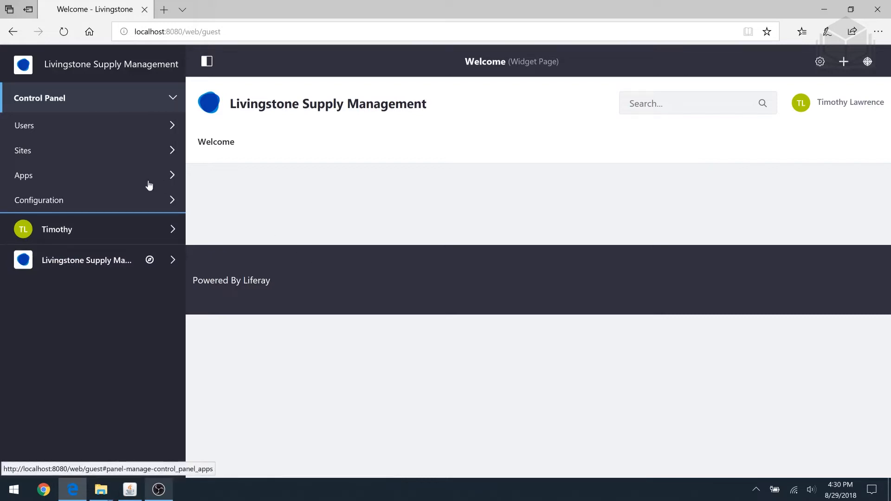
pyautogui.click(55, 180)
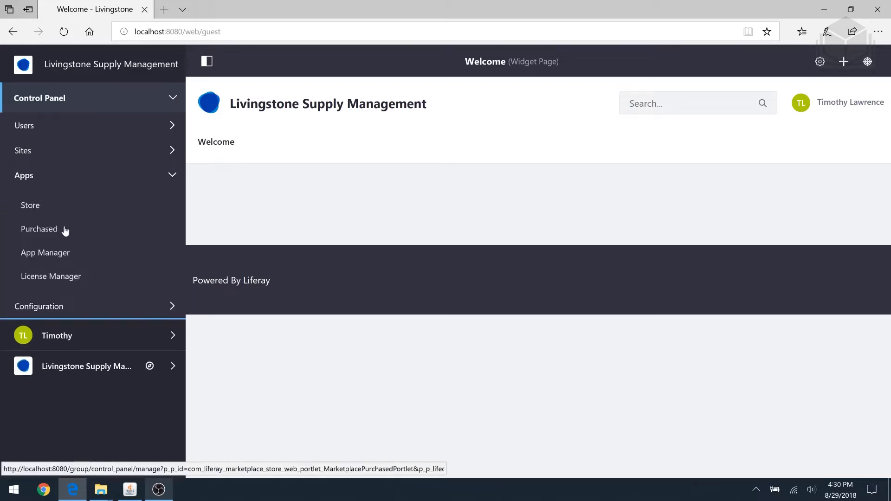
pyautogui.click(47, 253)
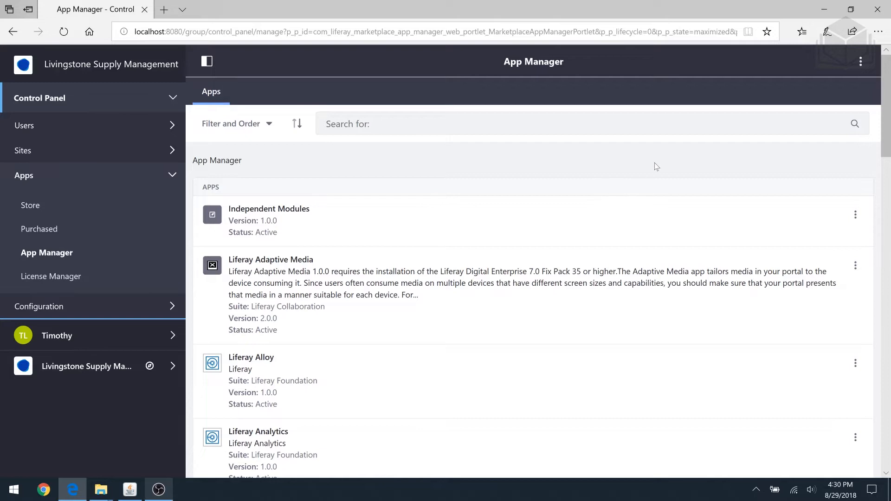
pyautogui.click(860, 62)
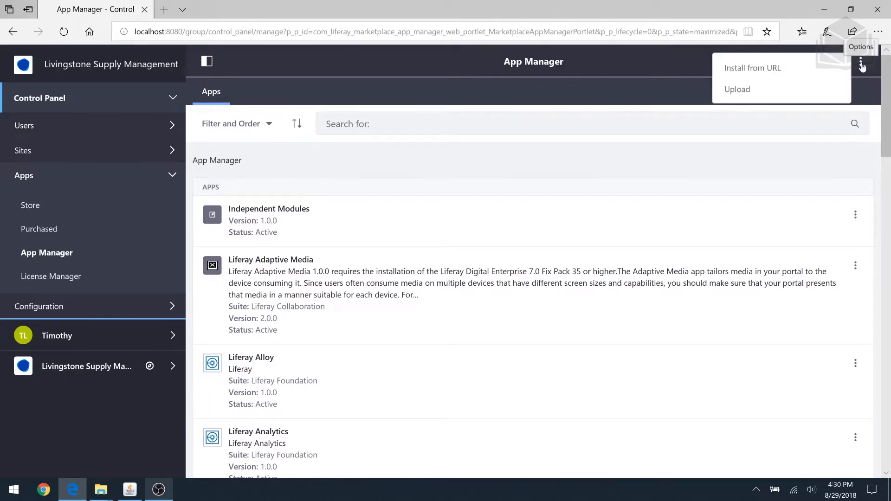
pyautogui.click(767, 90)
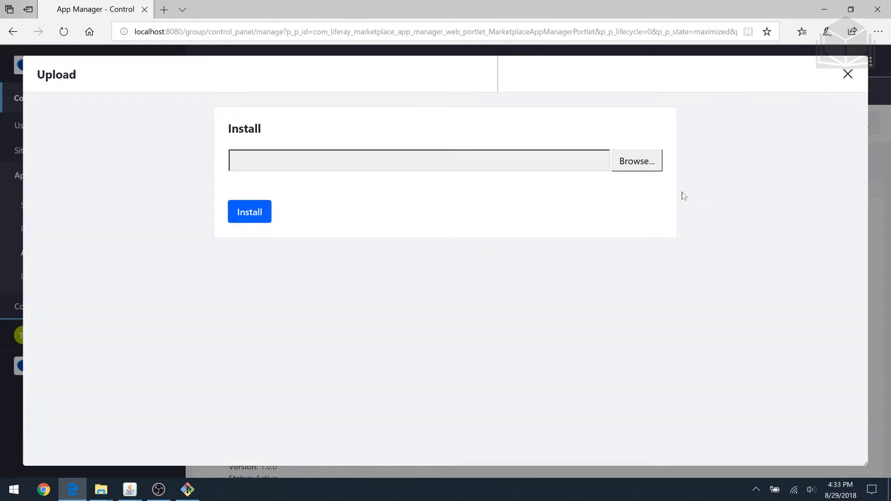
# Step: Upload and install com.liferay.training.contentloader from C:\t\lte\07-commerce\exercise-src\02-building-commerce-sites
pyautogui.click(630, 163)
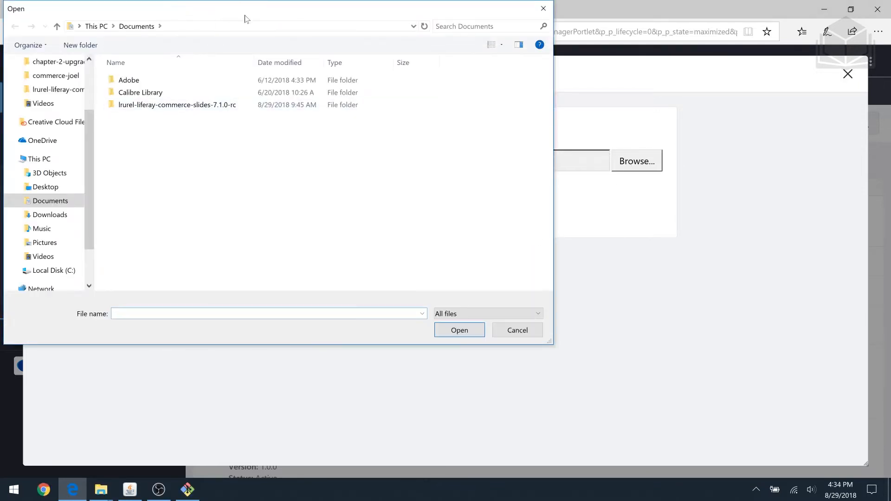
pyautogui.moveTo(246, 16); pyautogui.dragTo(426, 45)
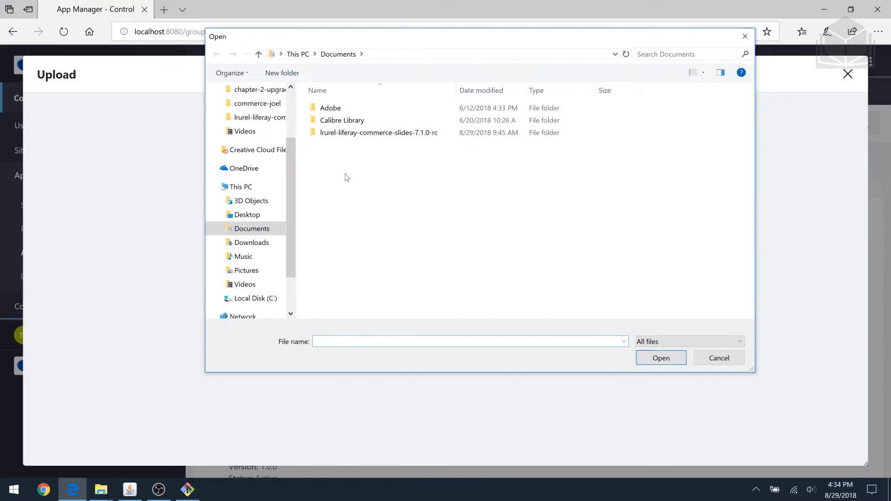
pyautogui.click(262, 301)
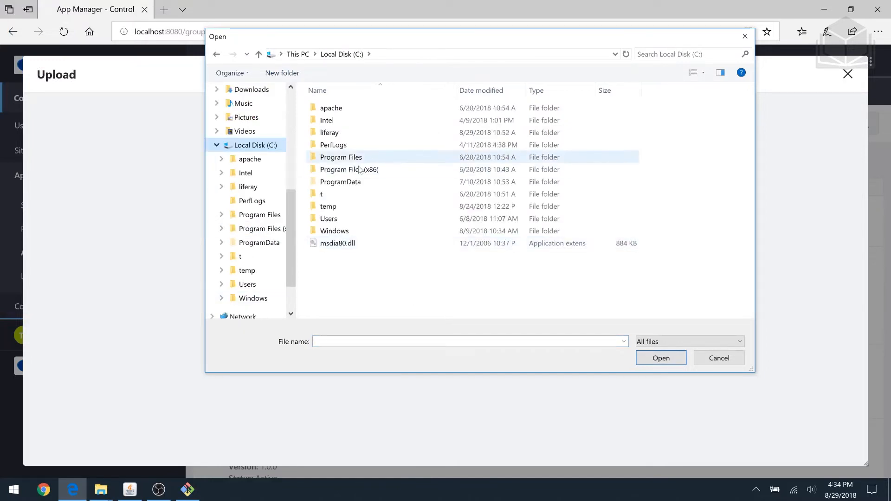
pyautogui.doubleClick(343, 194)
pyautogui.doubleClick(330, 109)
pyautogui.doubleClick(341, 194)
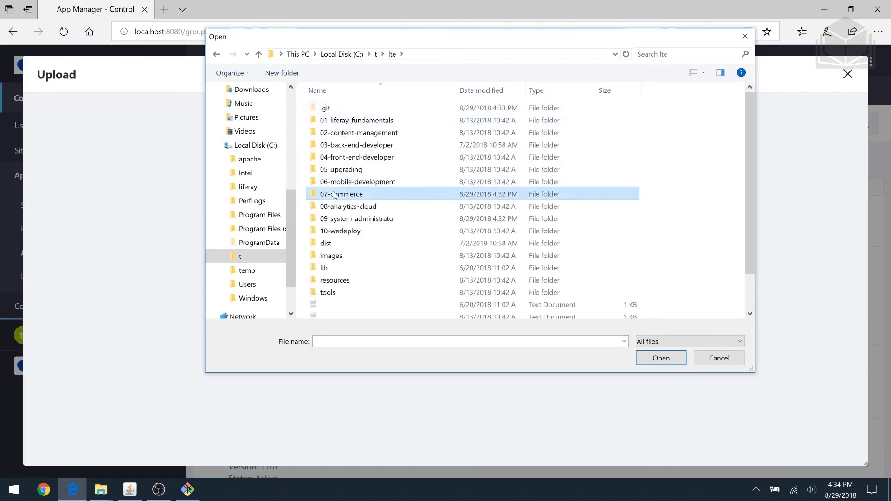
pyautogui.doubleClick(341, 120)
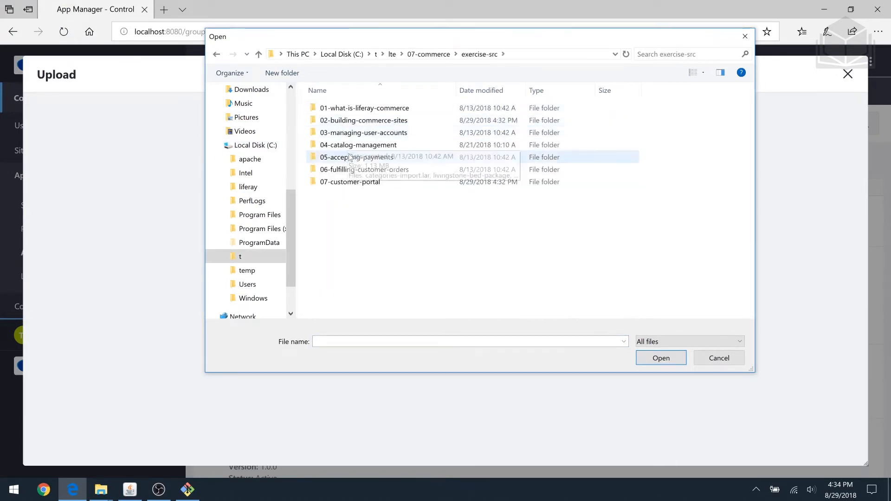
pyautogui.doubleClick(339, 122)
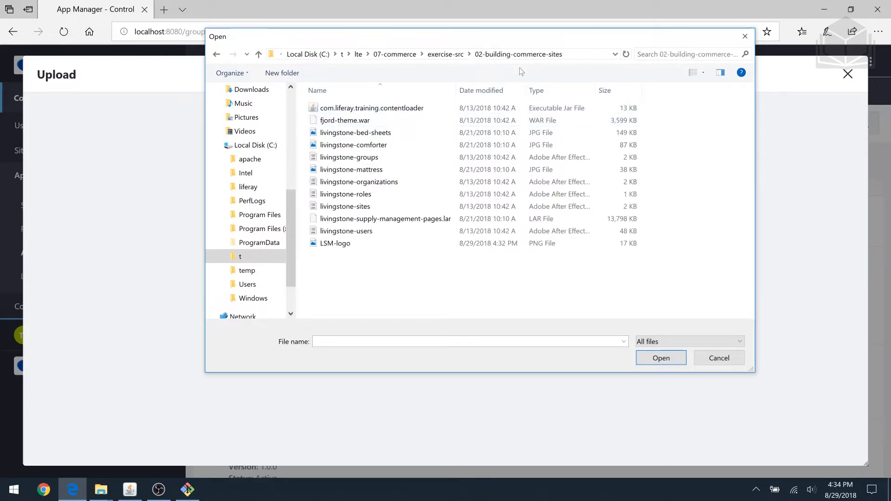
pyautogui.click(349, 112)
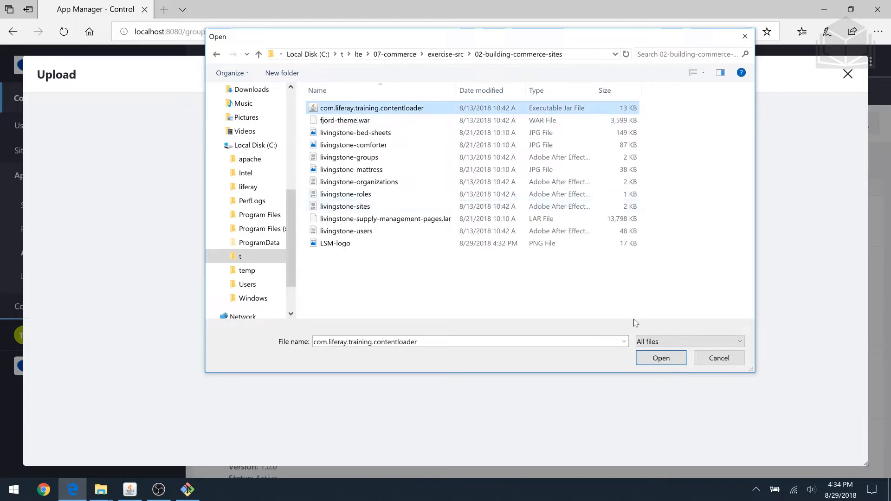
pyautogui.click(662, 358)
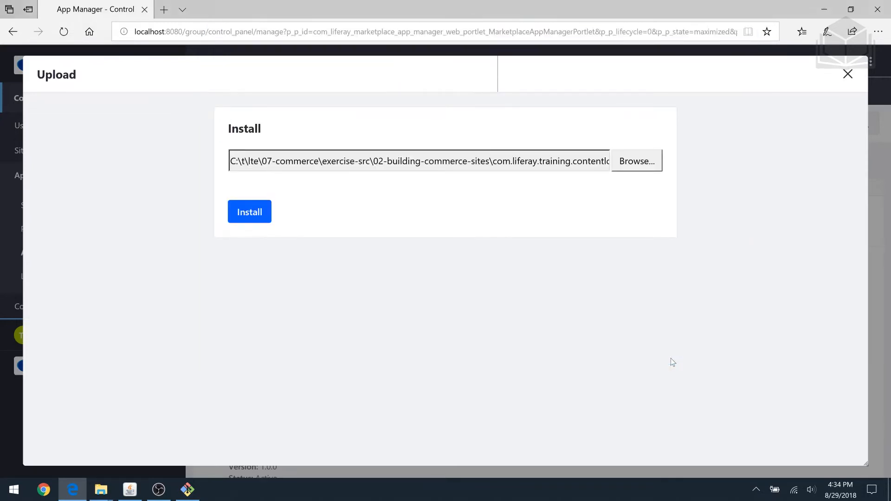
pyautogui.click(249, 215)
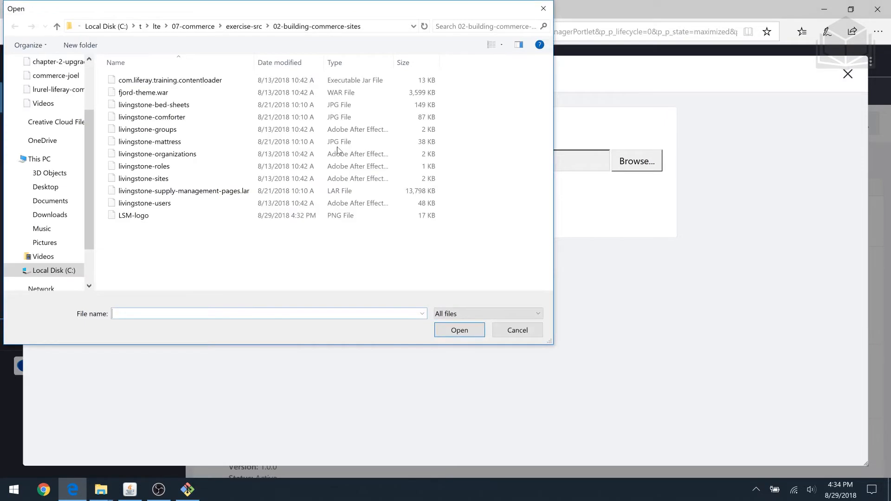
# Step: Upload and install fjord-theme.war from the same 02-building-commerce-sites folder, and close the upload form
pyautogui.click(198, 95)
pyautogui.press('Tab')
pyautogui.press('Return')
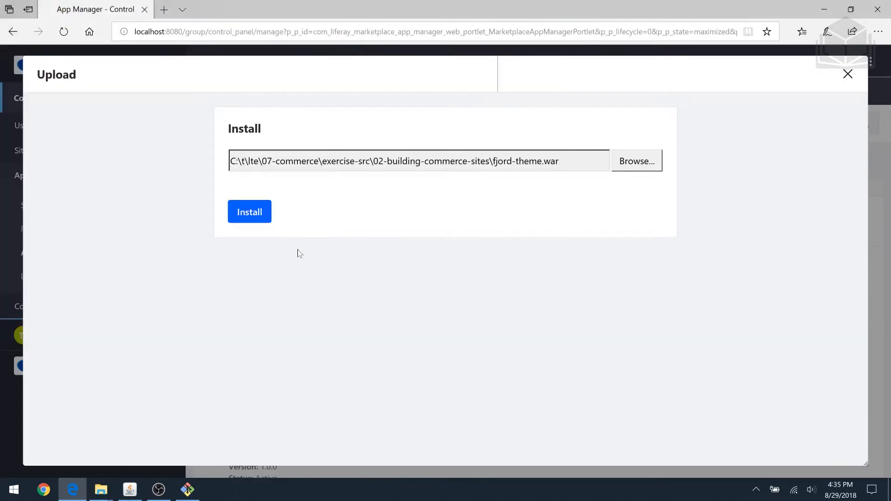
pyautogui.click(246, 210)
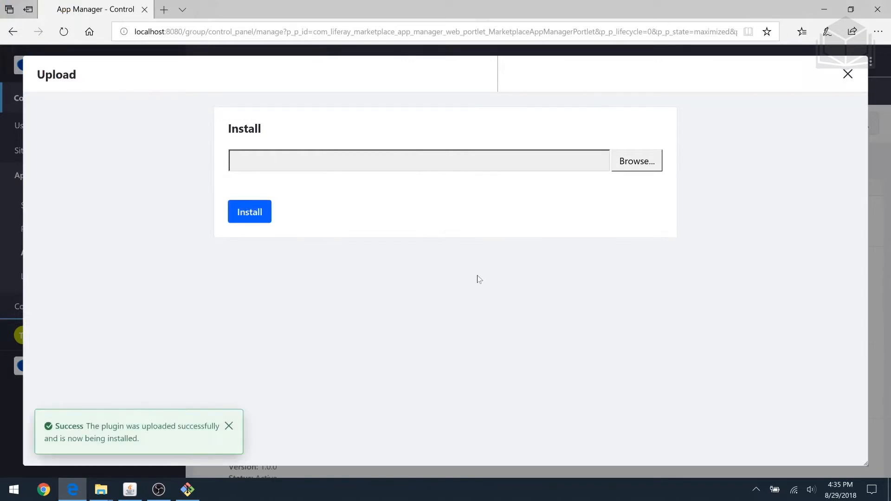
pyautogui.click(847, 74)
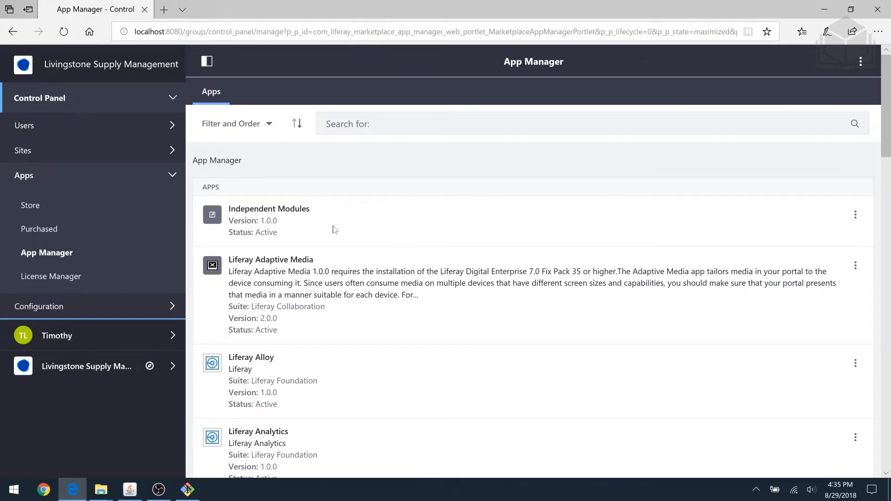
# Step: Return to the Livingstone Supply Management Welcome page and add the Content Loader widget from the Sample category
pyautogui.click(102, 370)
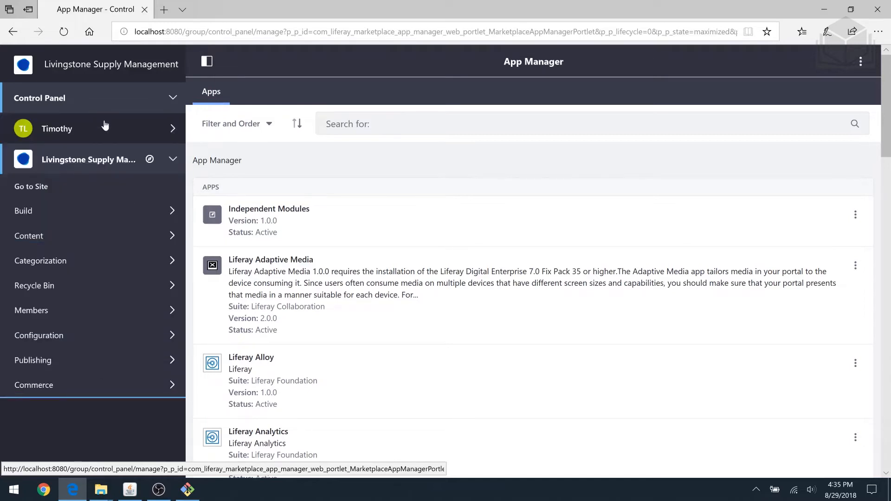
pyautogui.click(105, 69)
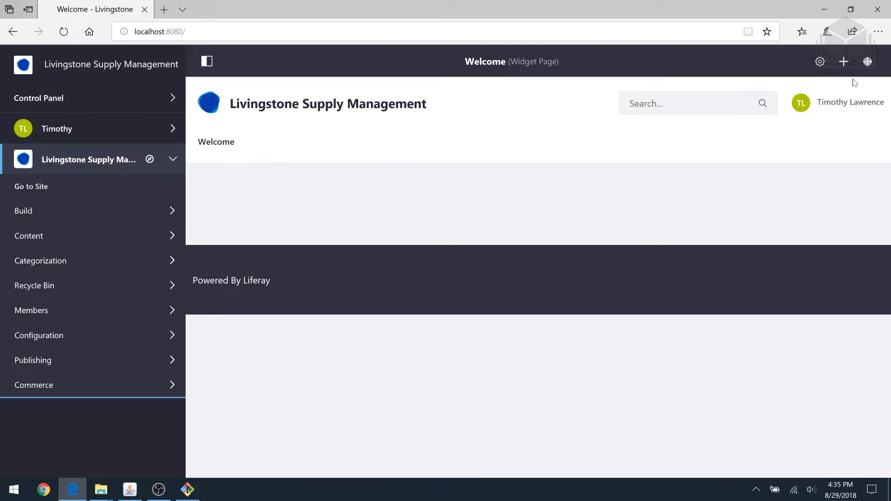
pyautogui.click(843, 65)
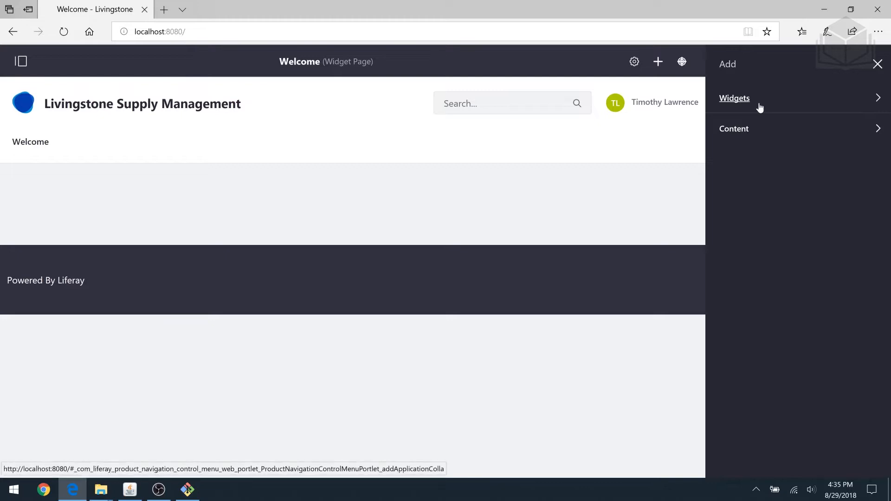
pyautogui.click(735, 99)
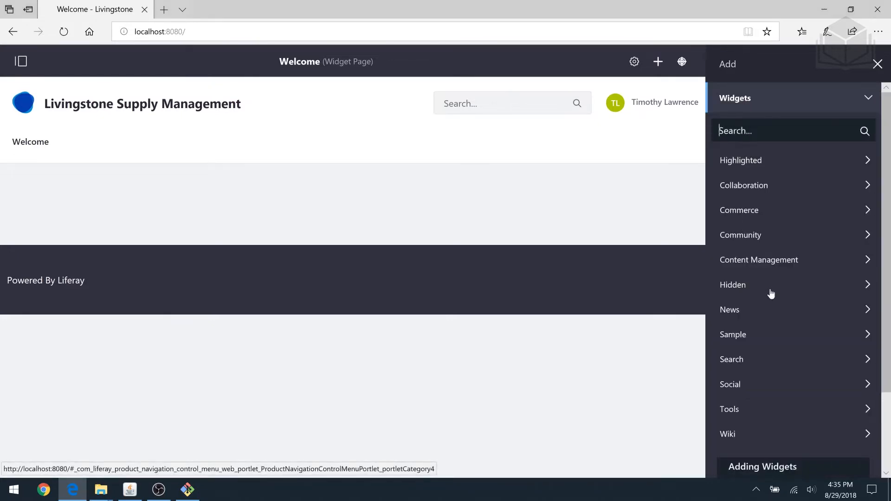
pyautogui.click(753, 344)
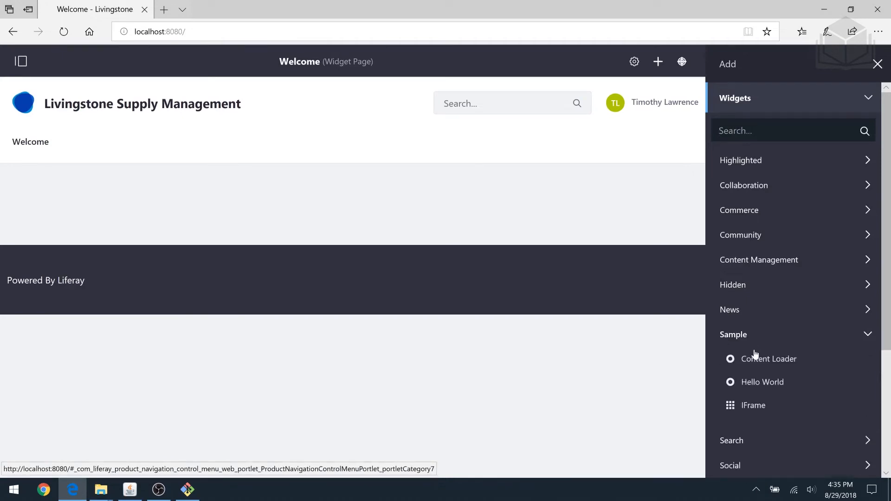
pyautogui.moveTo(758, 361); pyautogui.dragTo(351, 201)
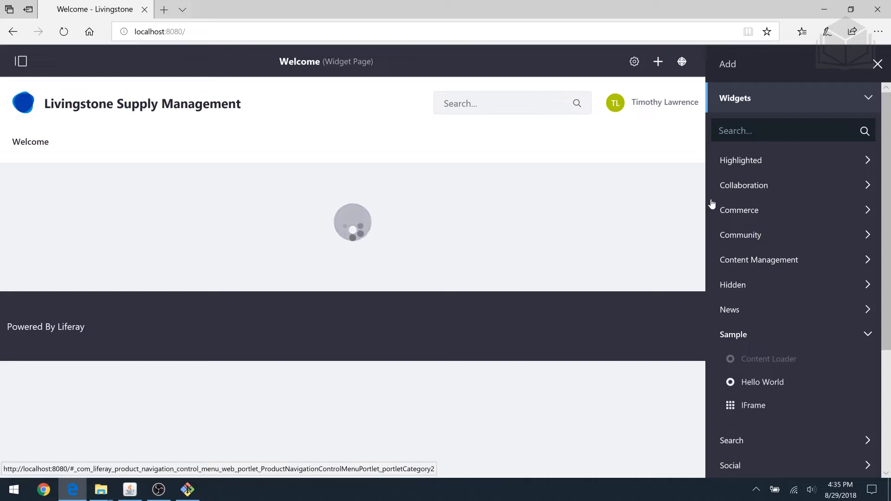
pyautogui.click(877, 64)
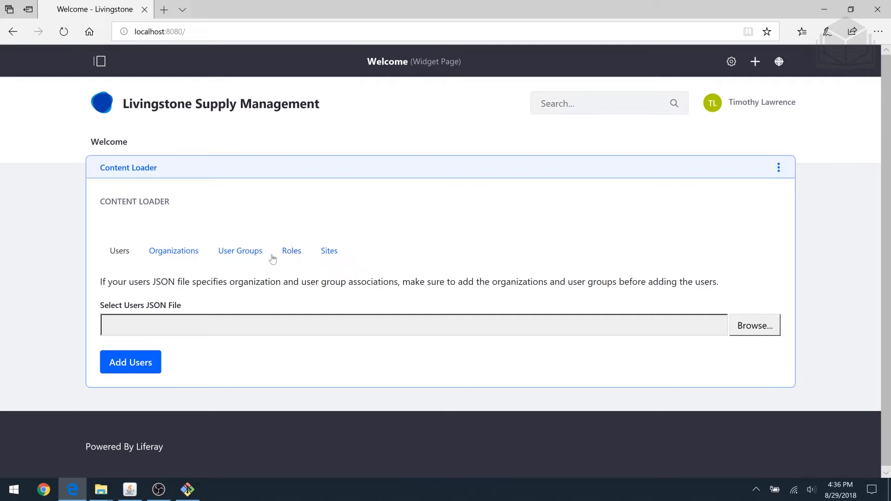
# Step: Add the organizations with the Content Loader from livingstone-organizations.json in the 02-building-commerce-sites folder
pyautogui.click(159, 255)
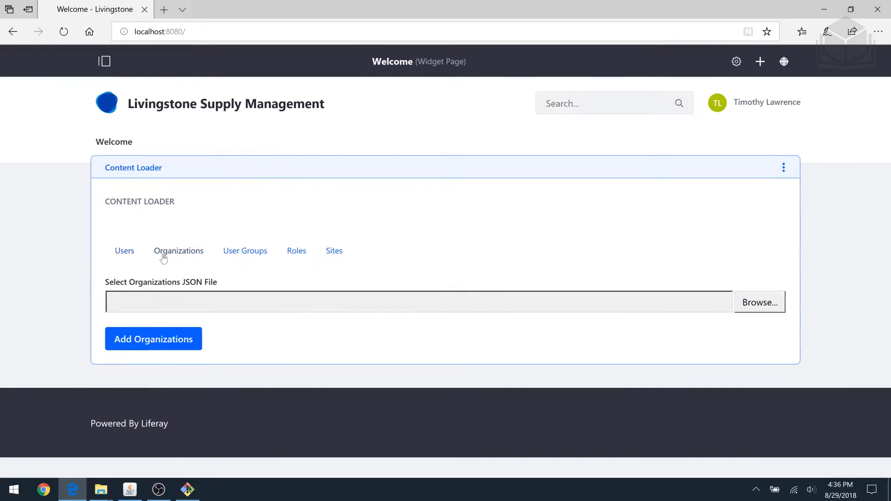
pyautogui.click(748, 308)
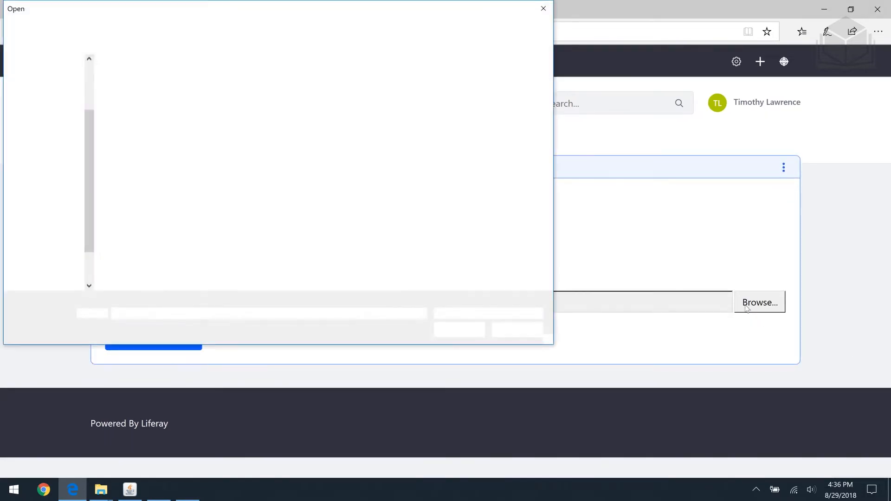
pyautogui.moveTo(223, 12); pyautogui.dragTo(398, 38)
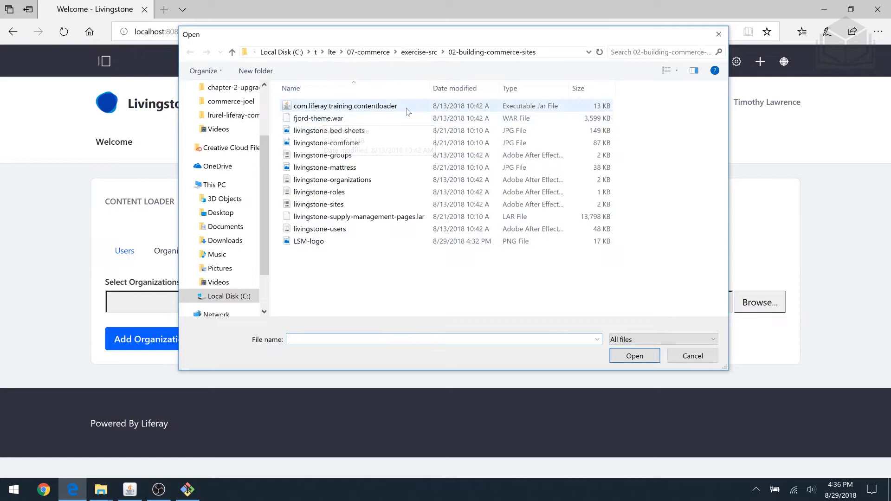
pyautogui.click(362, 184)
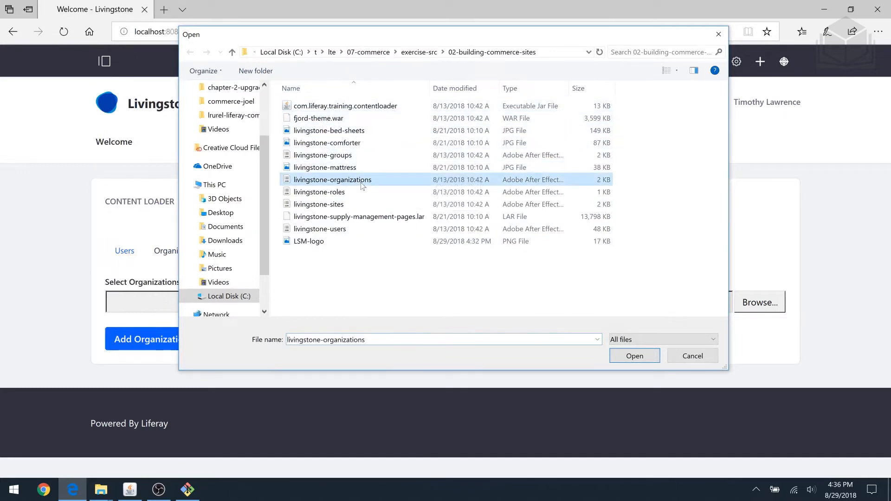
pyautogui.click(650, 362)
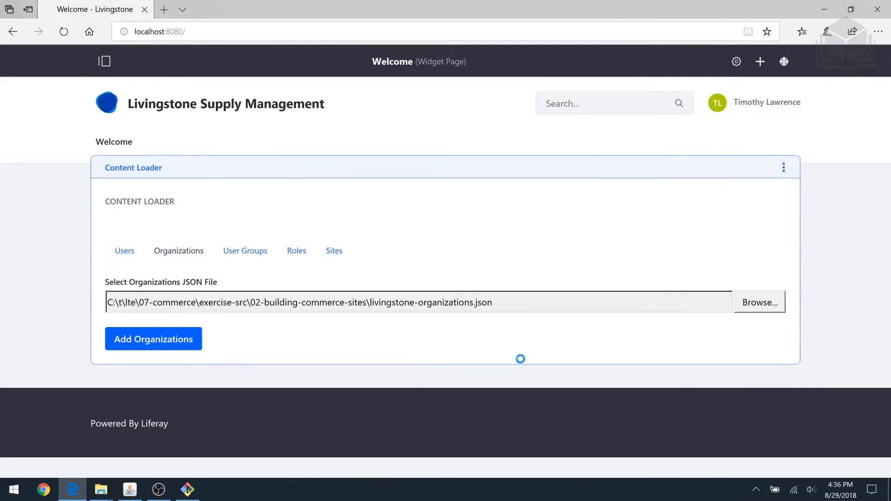
pyautogui.click(189, 343)
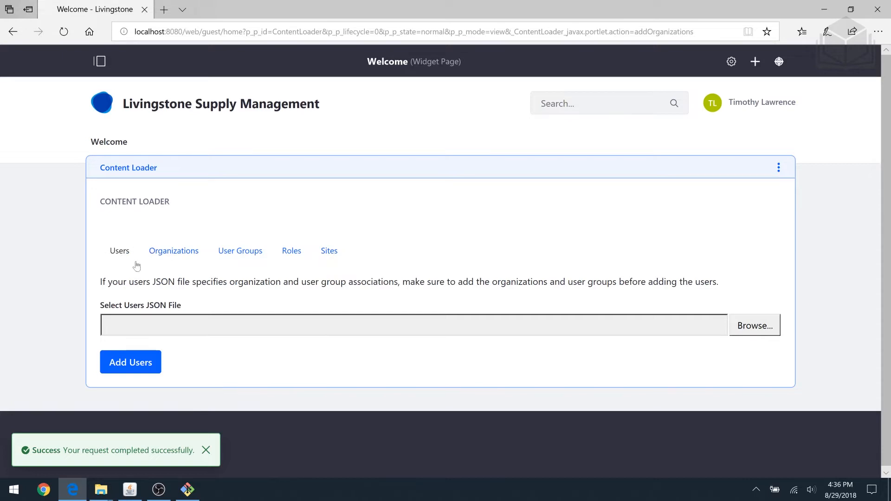
# Step: Add the sites with the Content Loader from livingstone-sites.json in the same folder
pyautogui.click(326, 252)
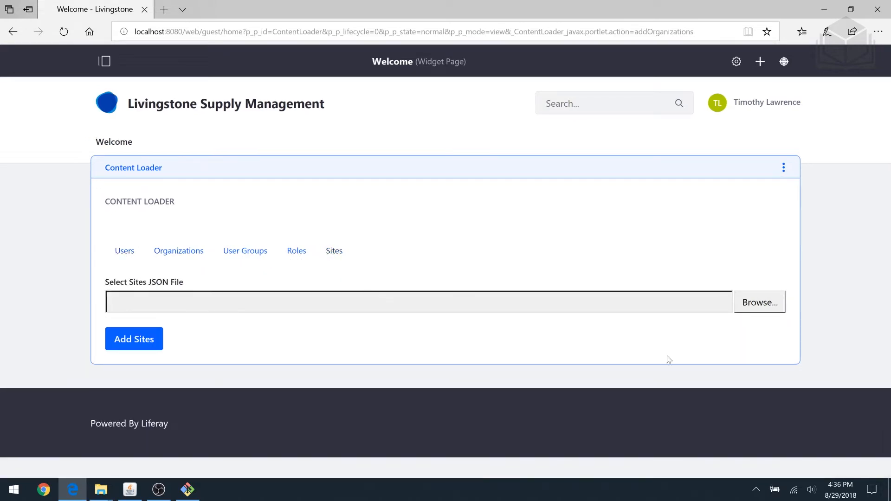
pyautogui.click(758, 306)
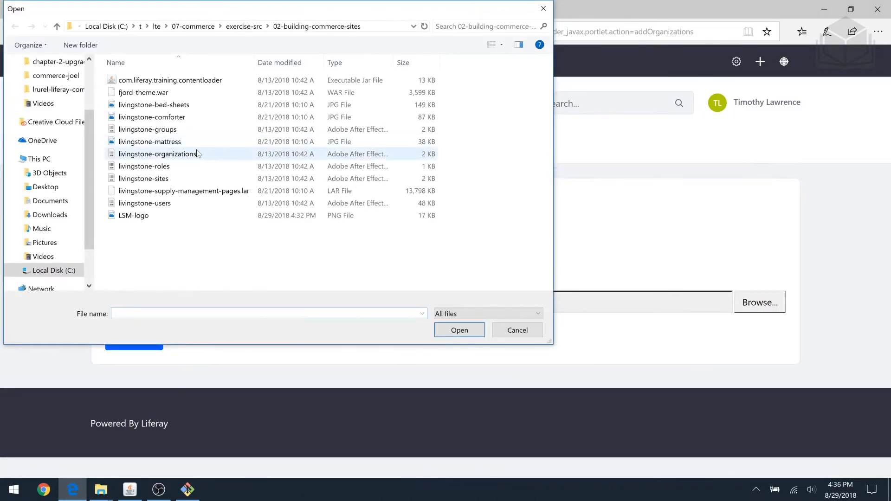
pyautogui.click(181, 181)
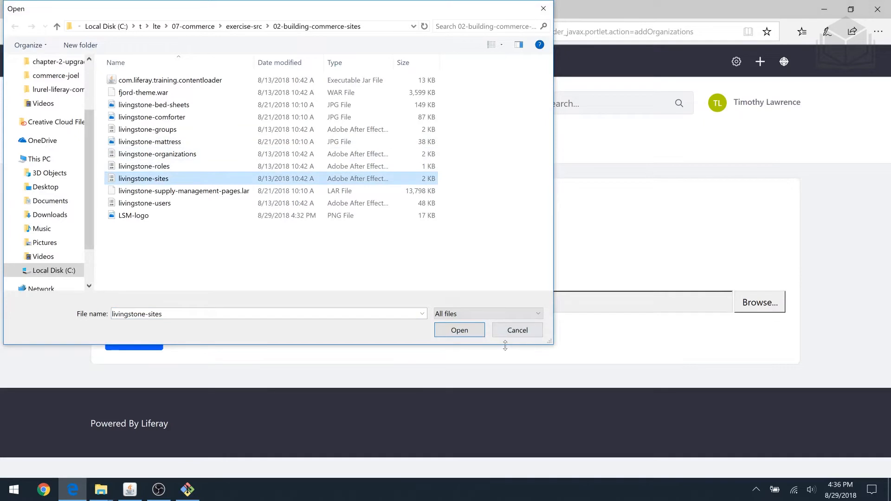
pyautogui.click(473, 332)
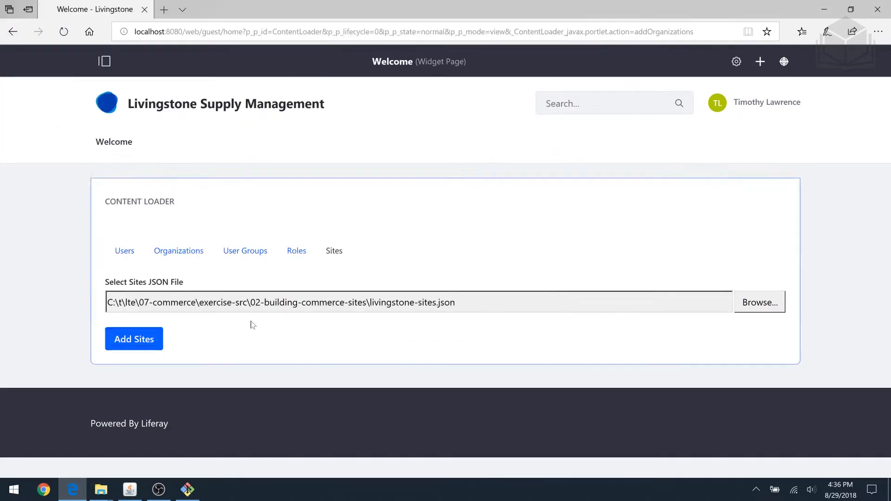
pyautogui.click(135, 338)
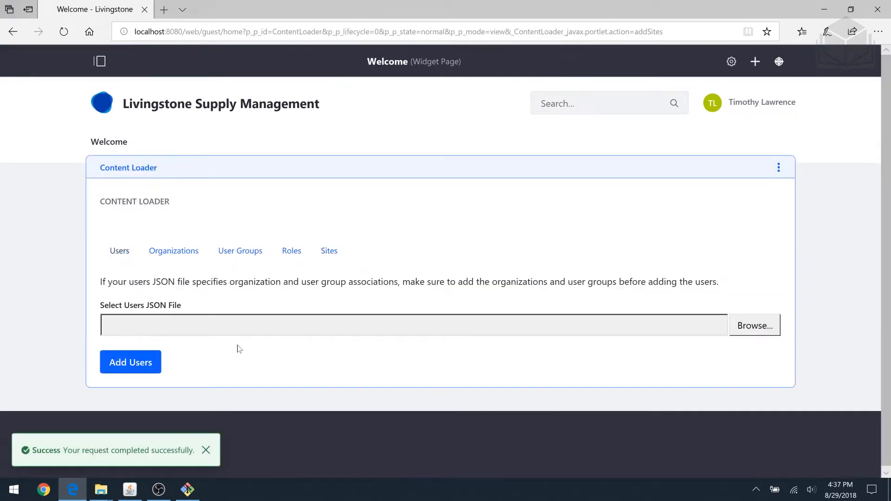
# Step: Load the roles into the portal from the livingstone-roles JSON file using the Content Loader
pyautogui.click(291, 253)
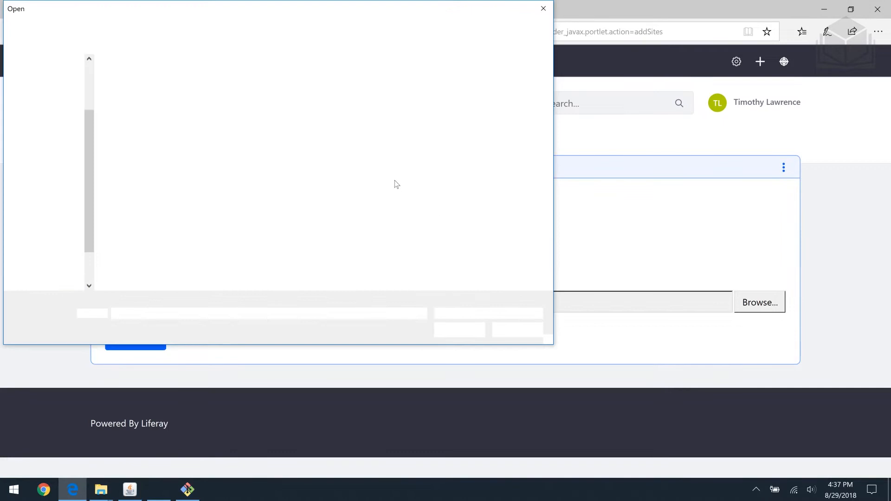
pyautogui.click(180, 167)
pyautogui.click(460, 330)
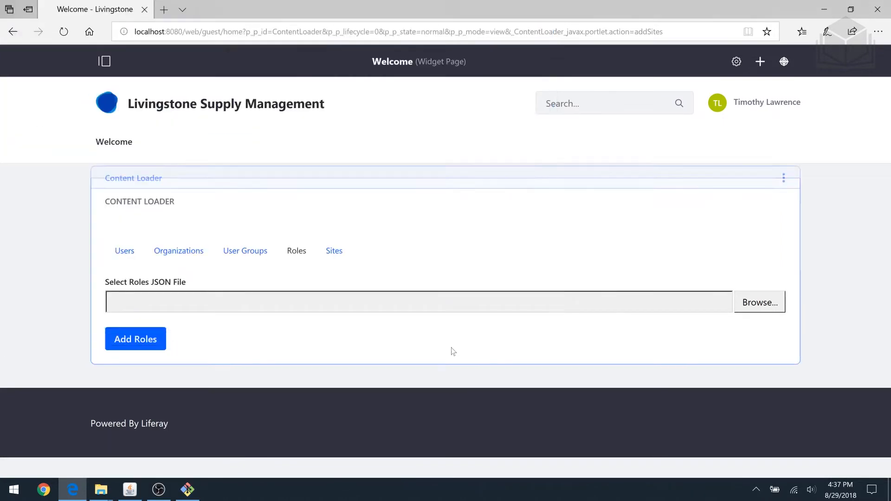
pyautogui.click(145, 341)
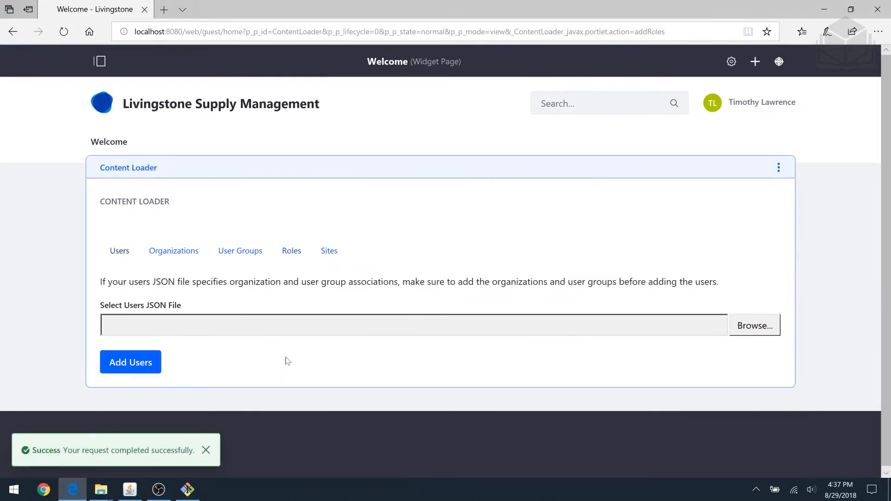
# Step: Load the user groups from the livingstone-groups JSON file using the Content Loader
pyautogui.click(244, 252)
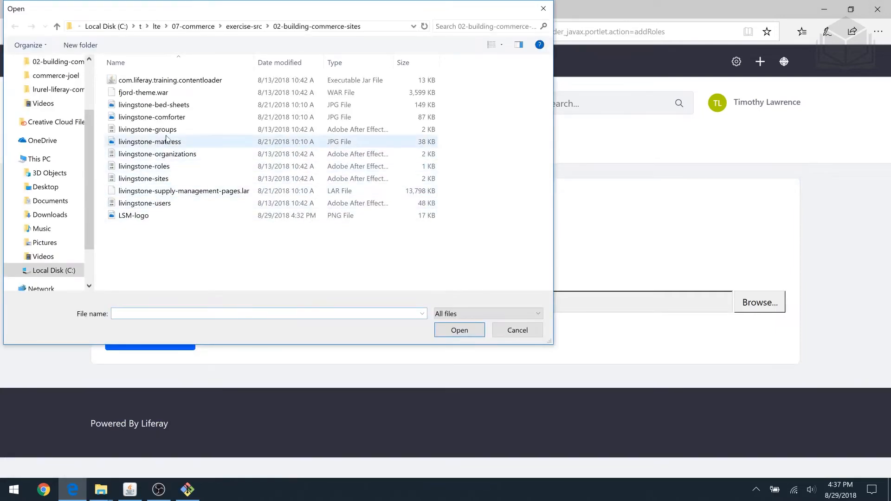
pyautogui.click(168, 130)
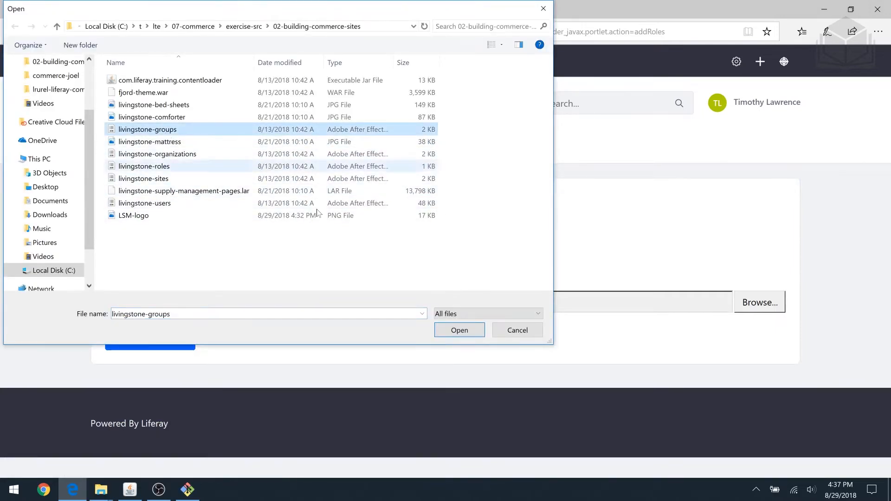
pyautogui.click(467, 331)
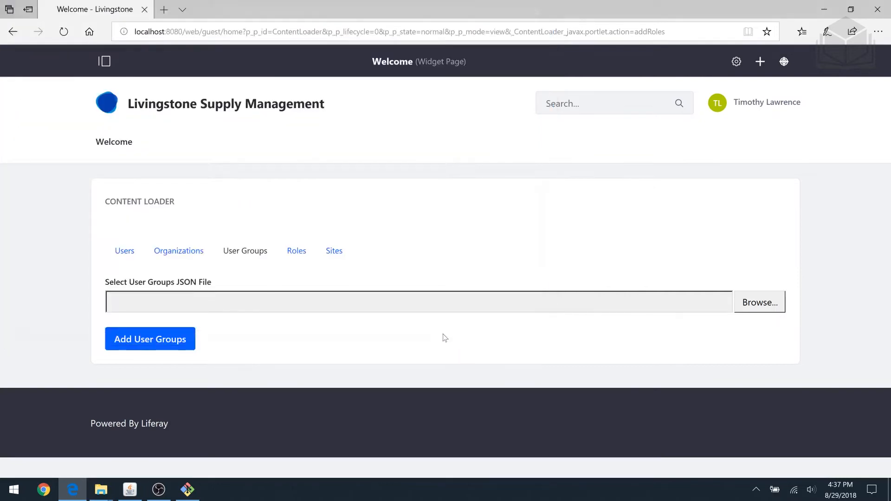
pyautogui.click(177, 346)
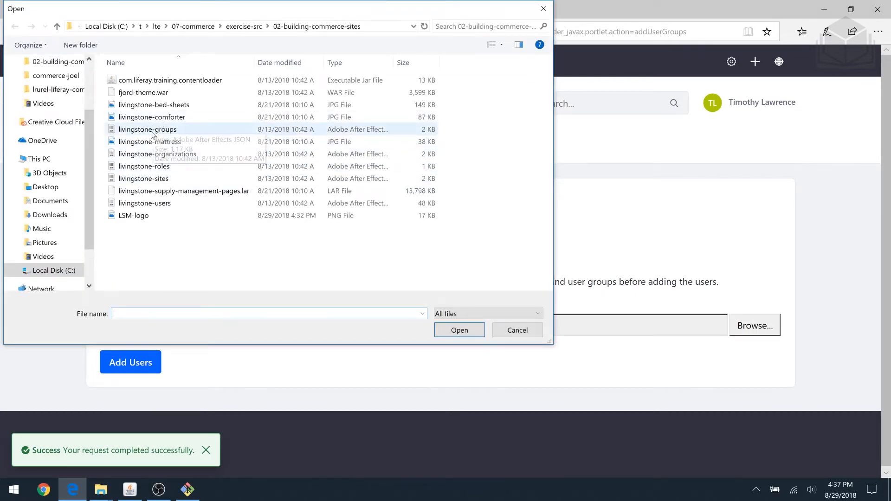
# Step: Add the users with the Content Loader from the livingstone-users JSON file
pyautogui.click(145, 207)
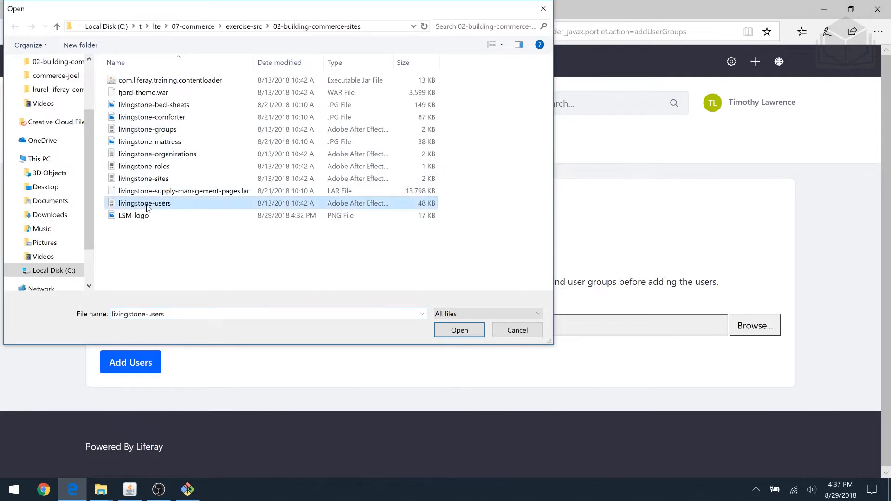
pyautogui.click(464, 333)
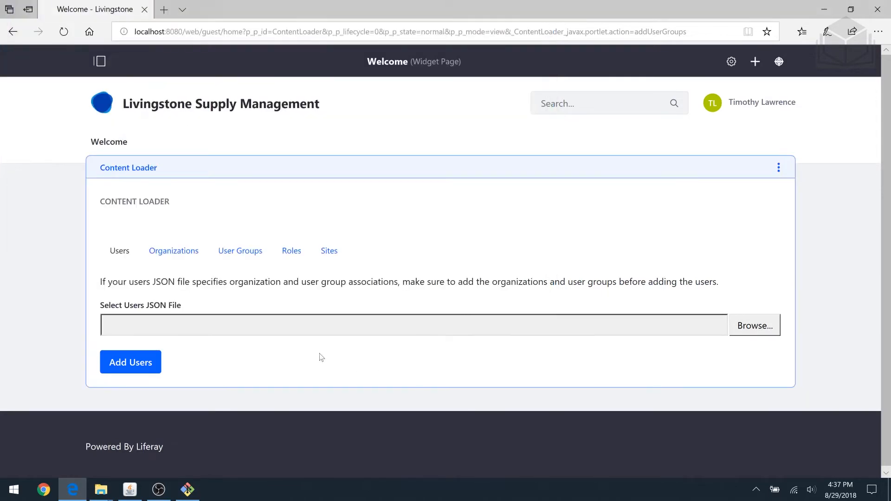
pyautogui.click(148, 362)
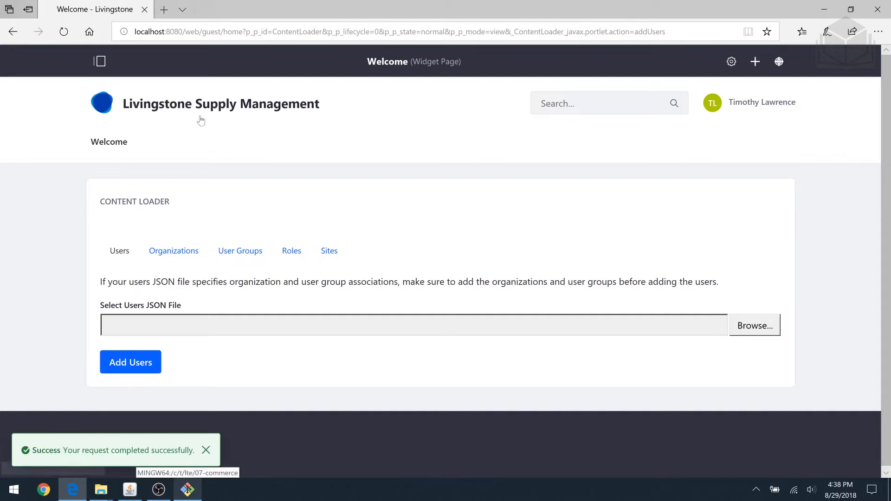
# Step: Open Users and Organizations in the Control Panel and look through the list of imported users
pyautogui.click(104, 66)
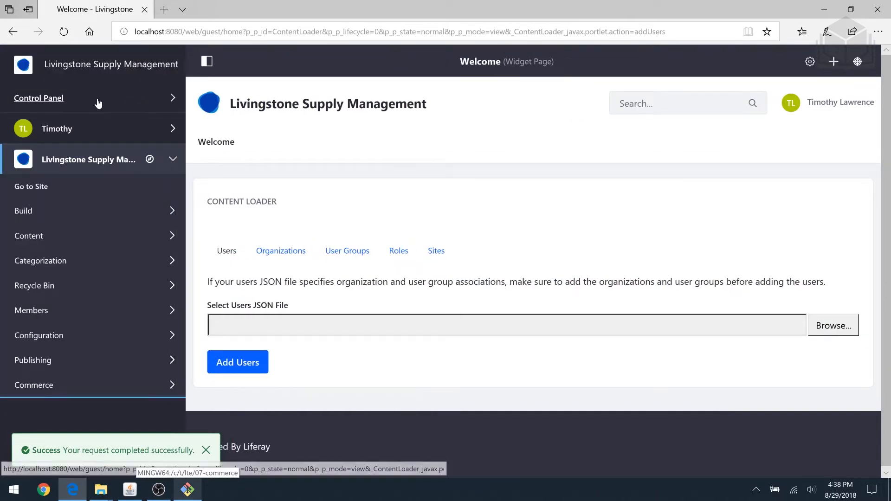
pyautogui.click(98, 101)
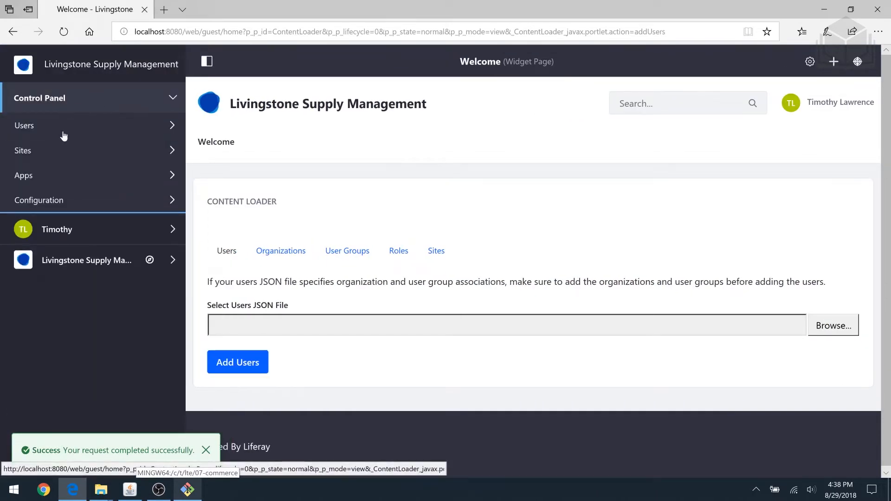
pyautogui.click(80, 123)
pyautogui.click(59, 162)
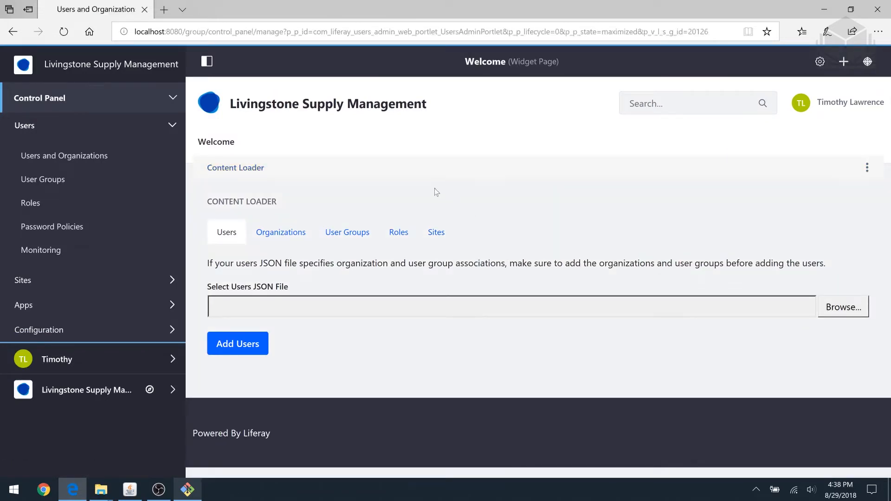
pyautogui.scroll(-10, 343, 278)
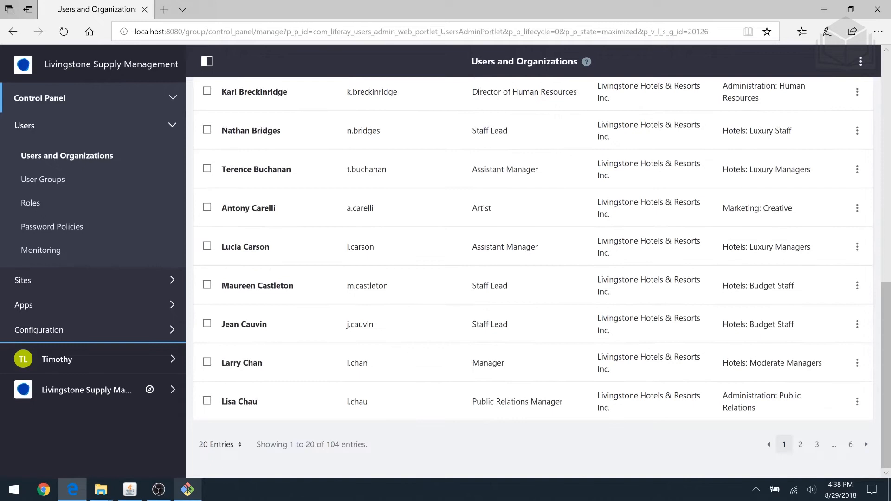
pyautogui.scroll(10, 380, 462)
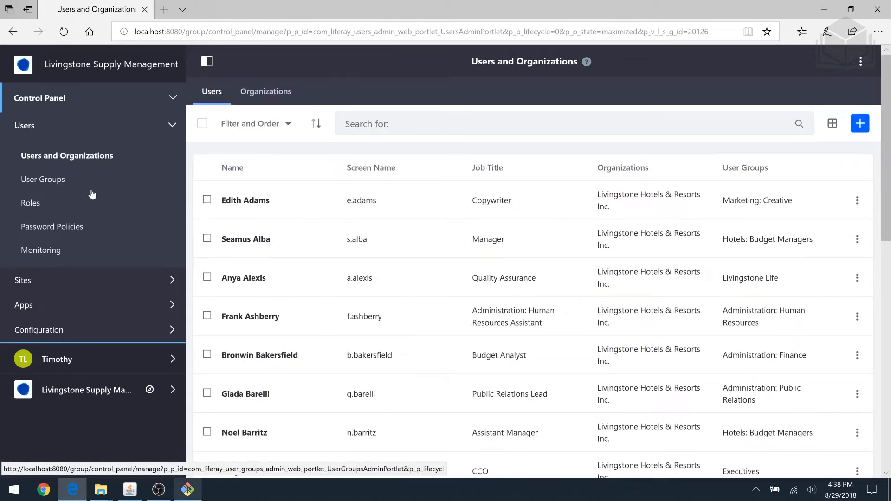
# Step: Go to the Livingstone Supply Management site's publishing Import page and start a new import process
pyautogui.click(109, 397)
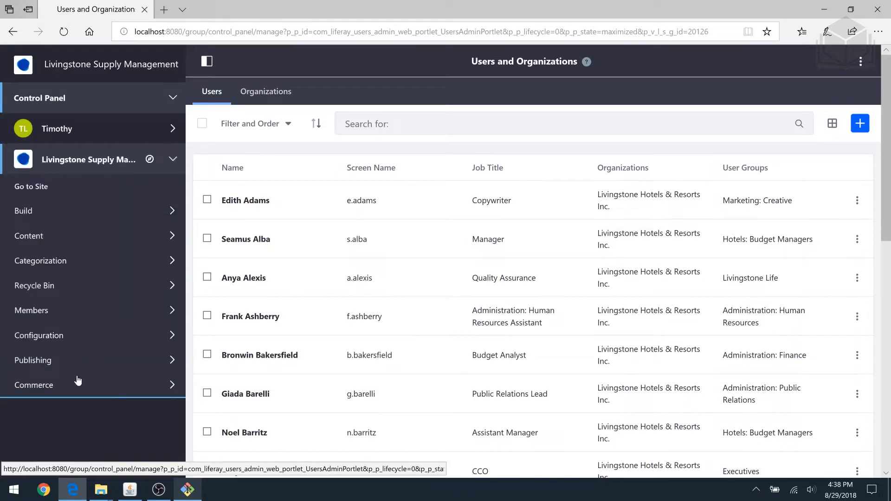
pyautogui.click(52, 364)
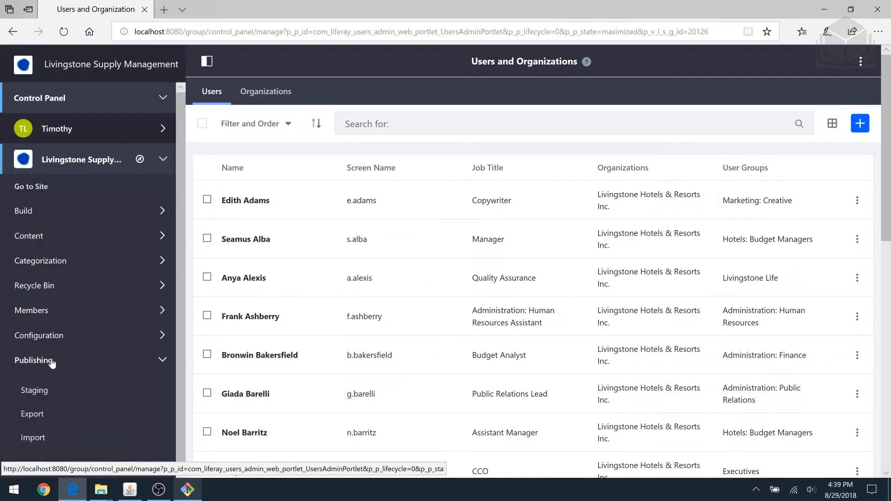
pyautogui.scroll(-2, 38, 403)
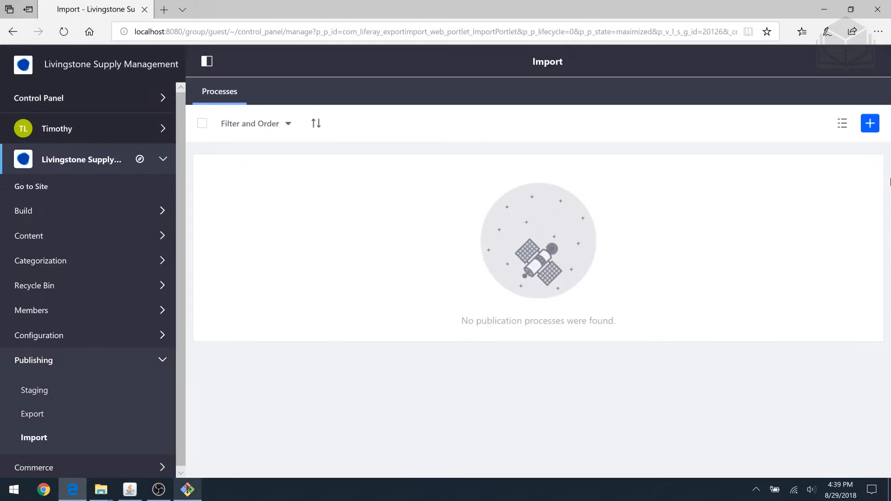
pyautogui.click(870, 123)
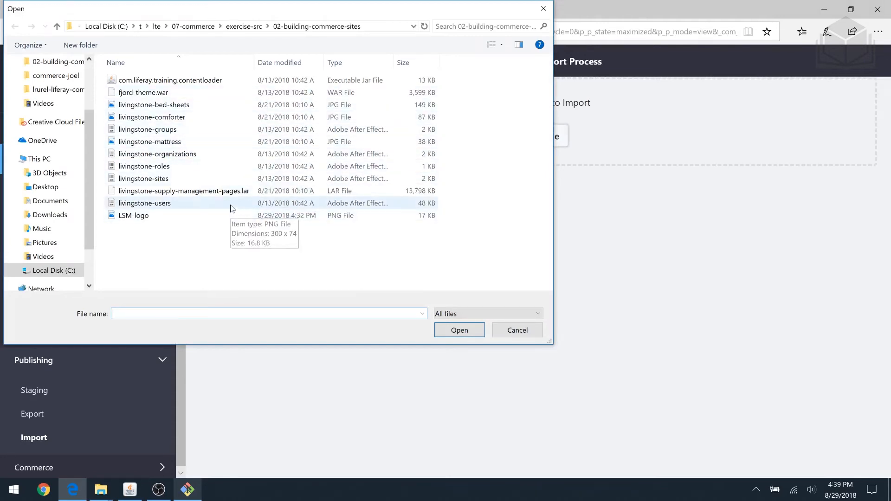
# Step: Import livingstone-supply-management-pages.lar as public pages, keeping the default import options
pyautogui.click(206, 193)
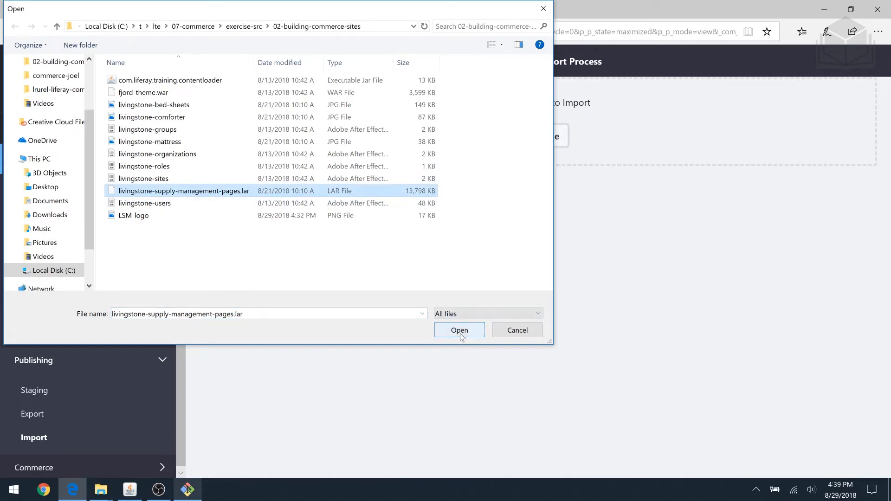
pyautogui.click(460, 331)
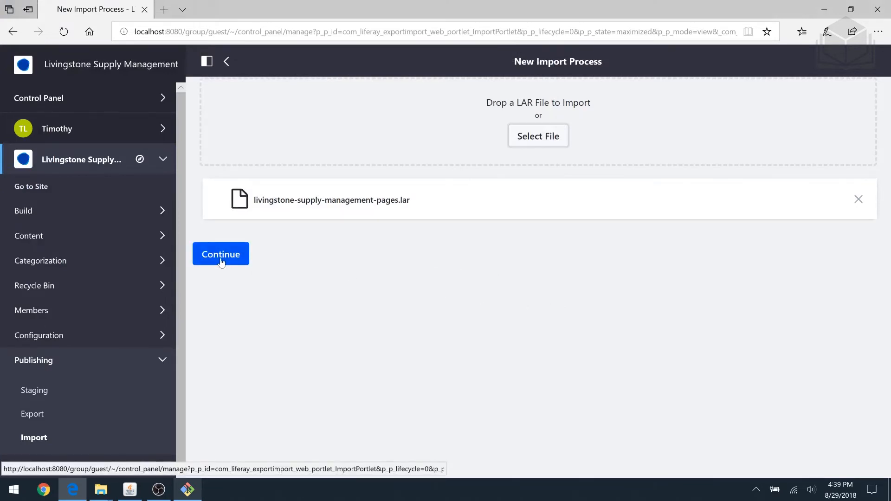
pyautogui.click(221, 258)
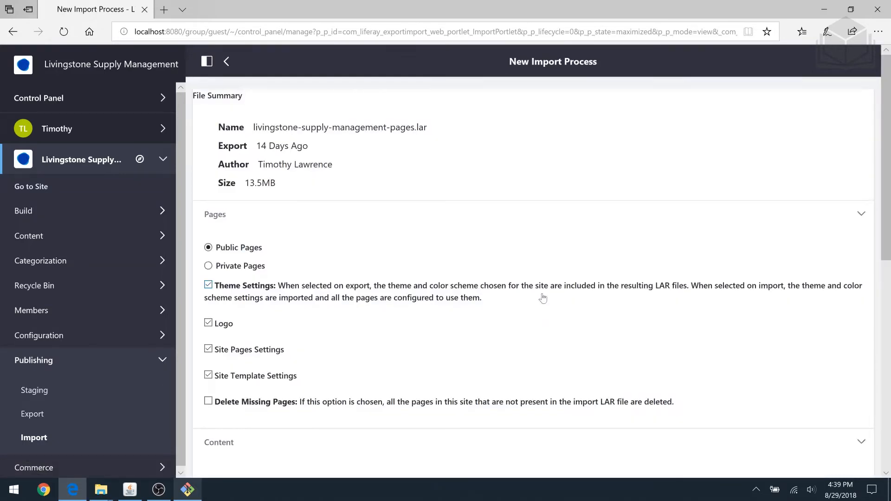
pyautogui.scroll(-5, 543, 298)
pyautogui.scroll(-4, 538, 298)
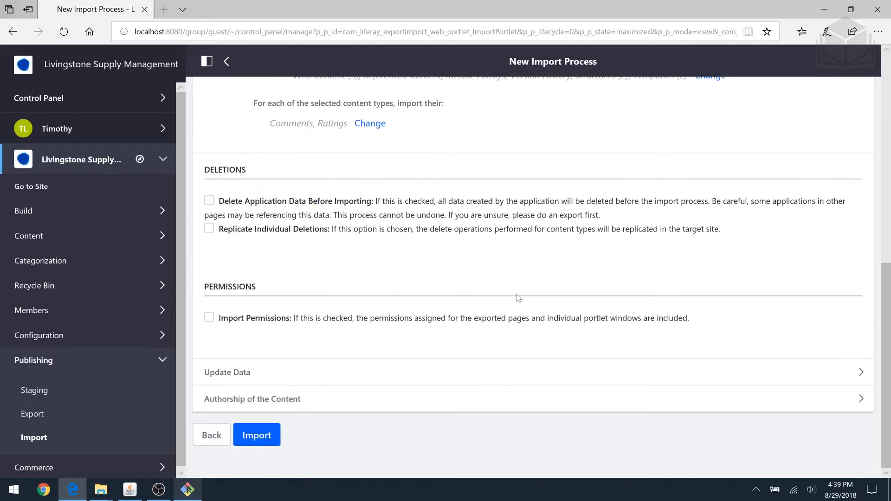
pyautogui.click(243, 435)
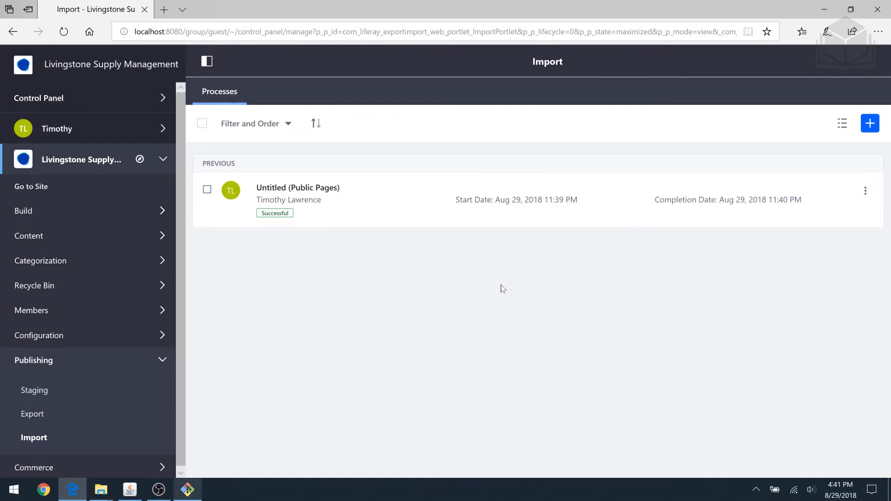
# Step: Go to the Livingstone Supply Management site and look over its imported Home page from header to footer
pyautogui.moveTo(297, 223); pyautogui.dragTo(259, 217)
pyautogui.click(369, 268)
pyautogui.click(21, 187)
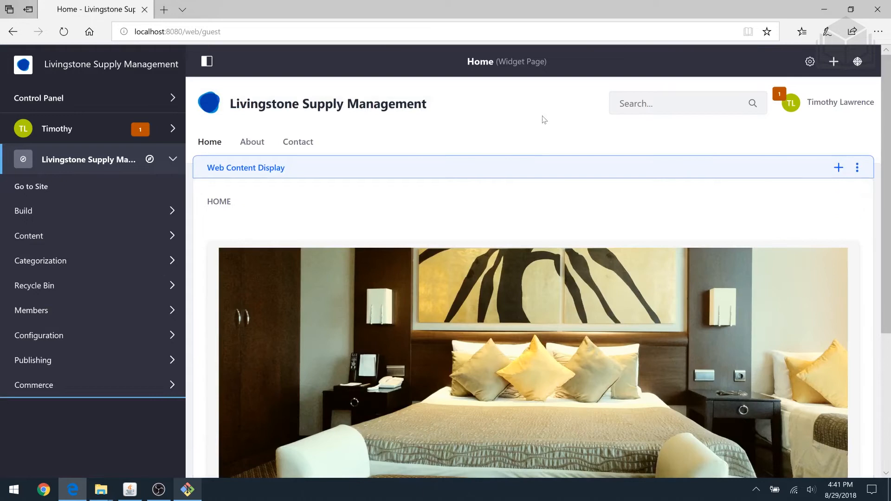
pyautogui.scroll(-5, 514, 138)
pyautogui.scroll(5, 501, 159)
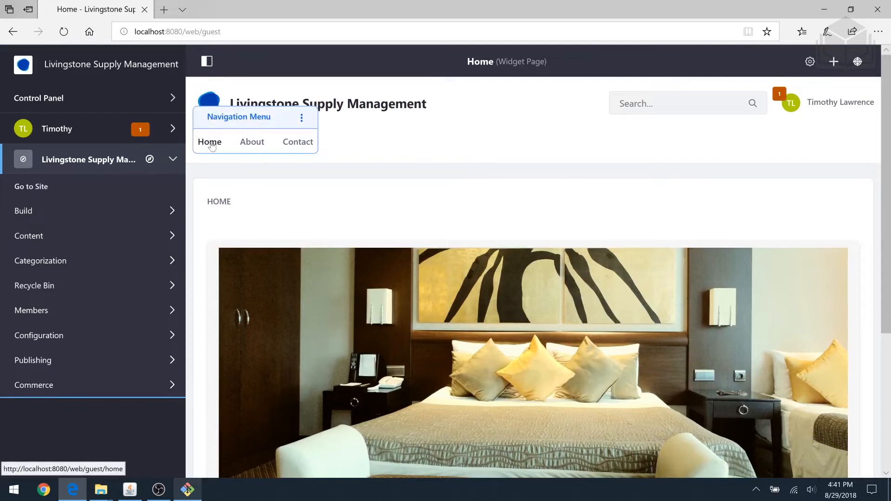
pyautogui.scroll(-5, 600, 194)
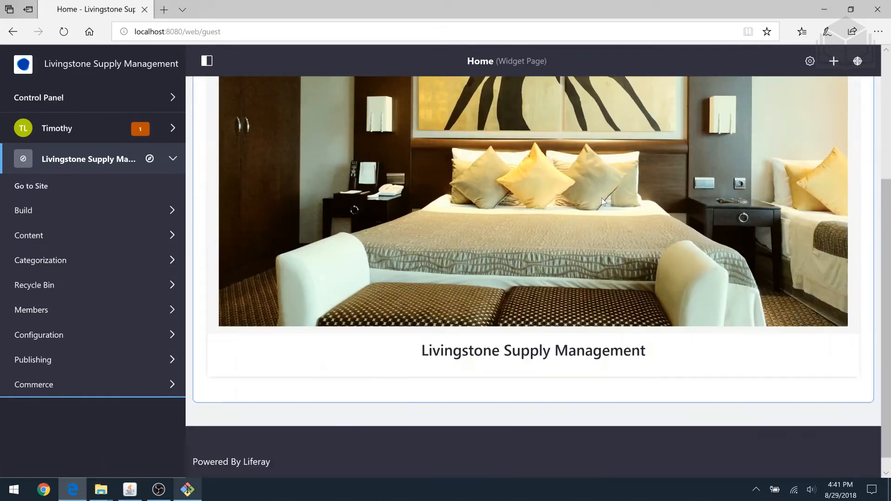
pyautogui.scroll(5, 710, 348)
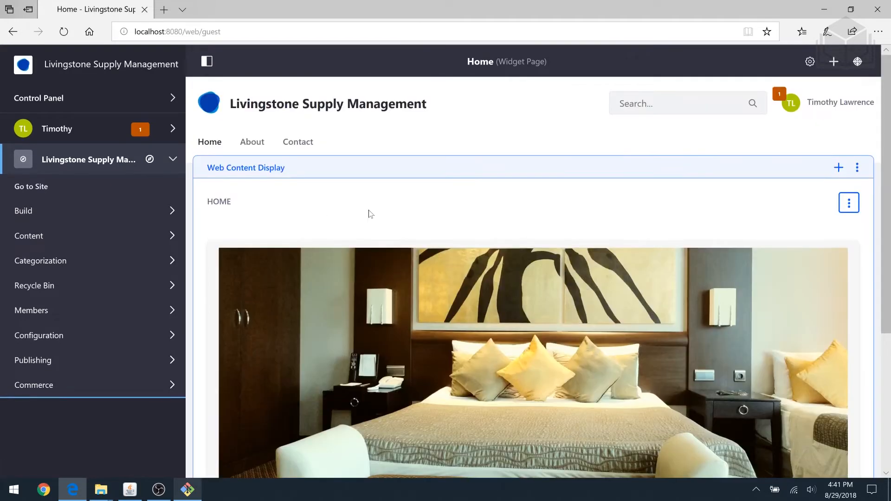
pyautogui.scroll(-5, 488, 167)
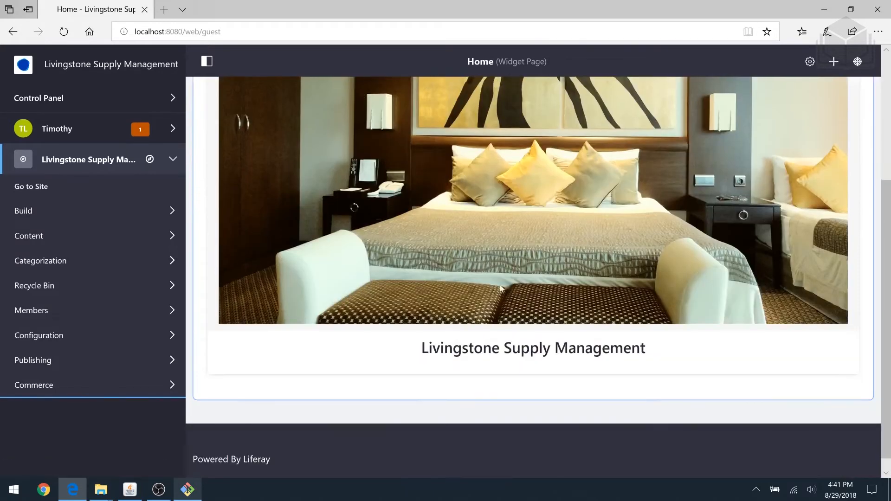
pyautogui.scroll(5, 674, 300)
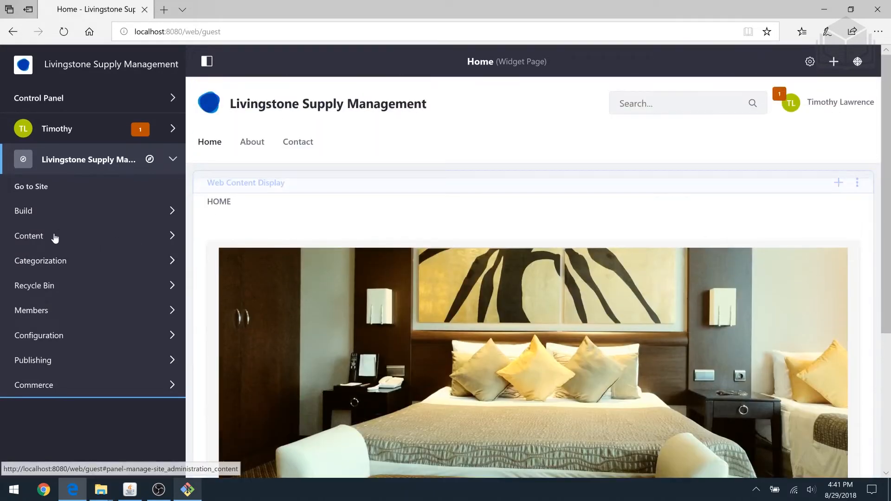
# Step: Open the configuration of the site's public pages and change the current theme to Fjord
pyautogui.click(37, 216)
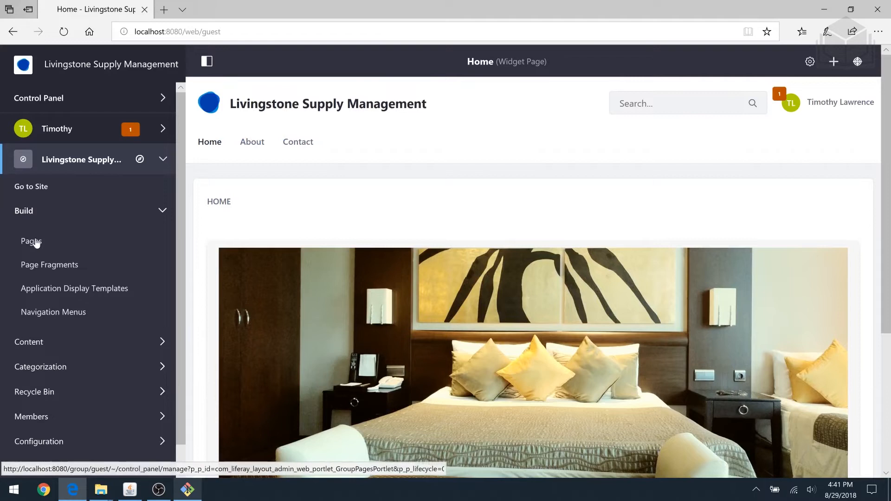
pyautogui.click(32, 242)
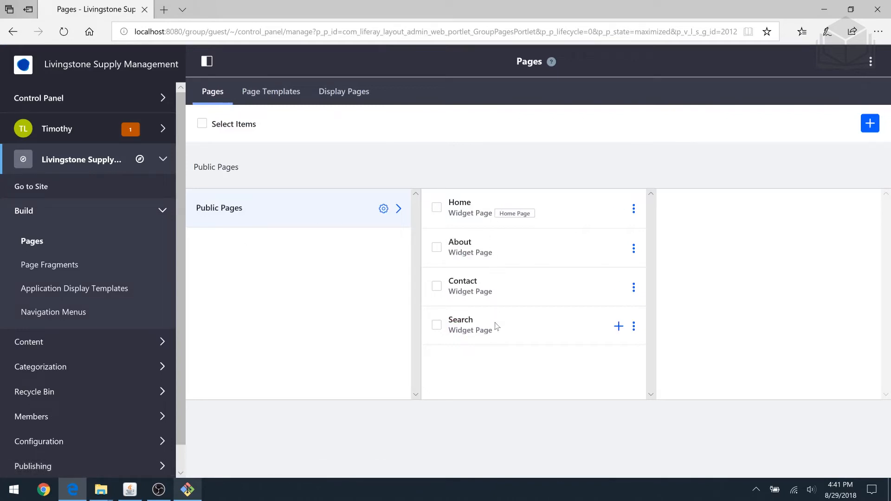
pyautogui.click(383, 209)
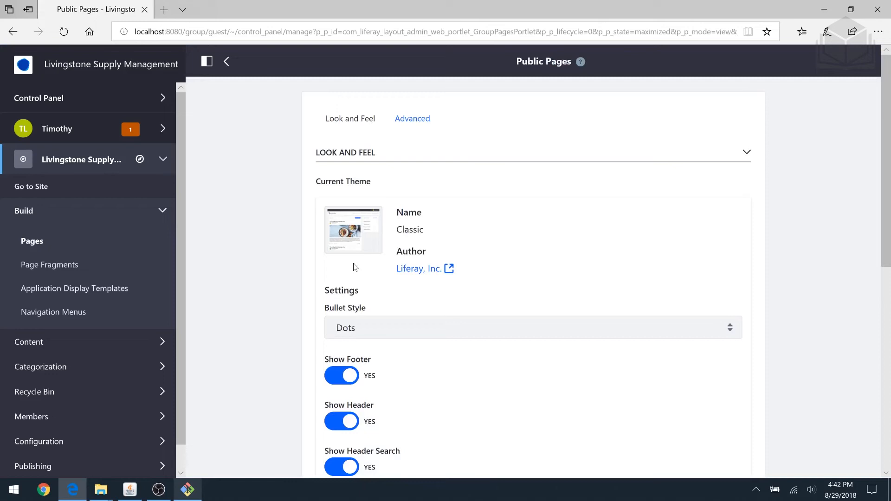
pyautogui.scroll(-8, 354, 267)
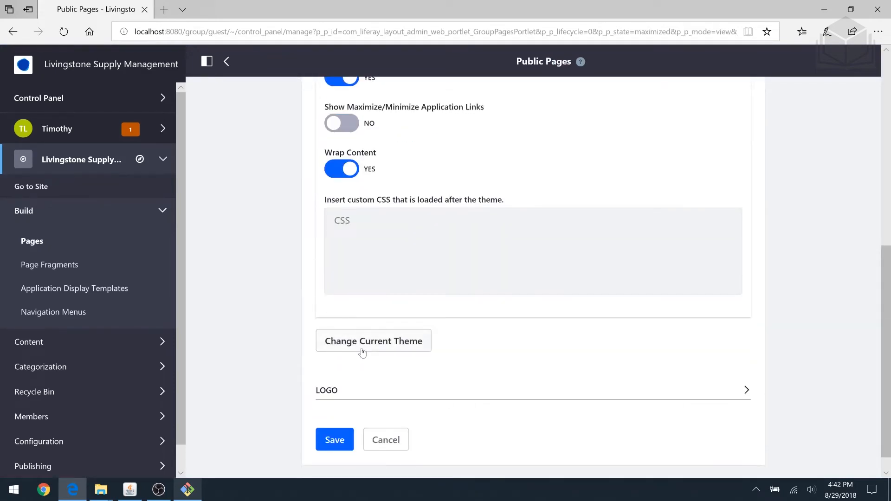
pyautogui.click(363, 353)
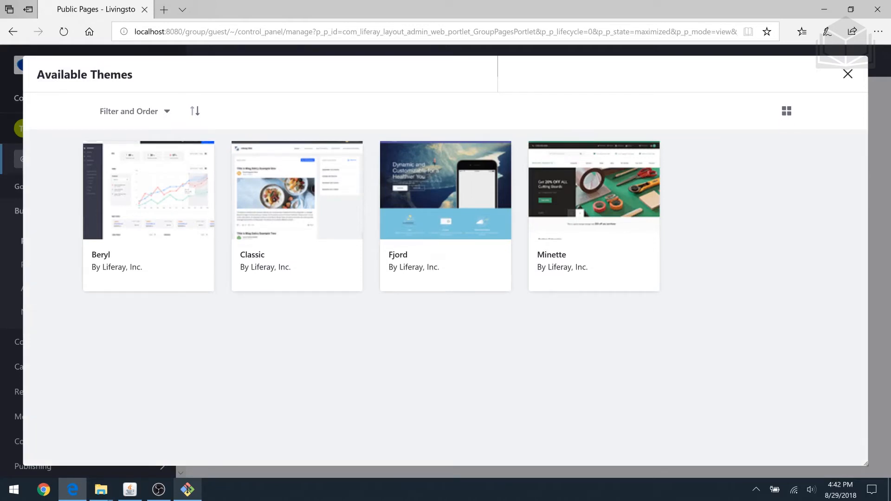
pyautogui.click(428, 221)
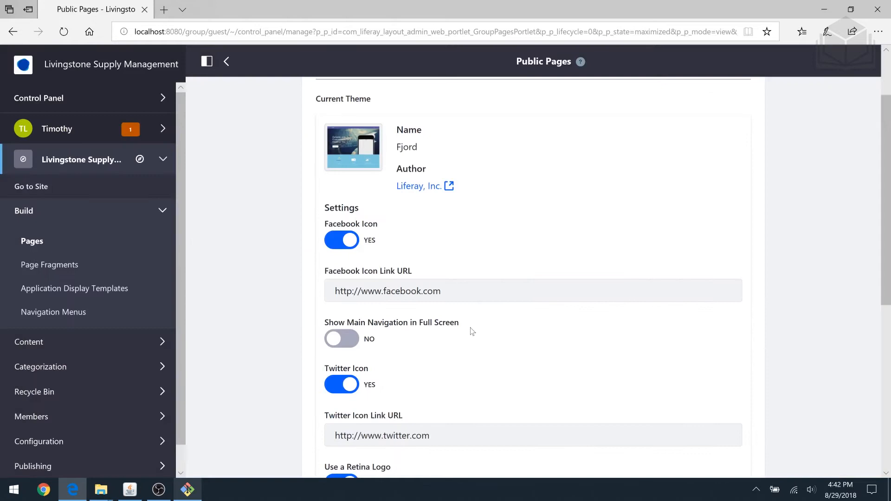
pyautogui.scroll(2, 450, 211)
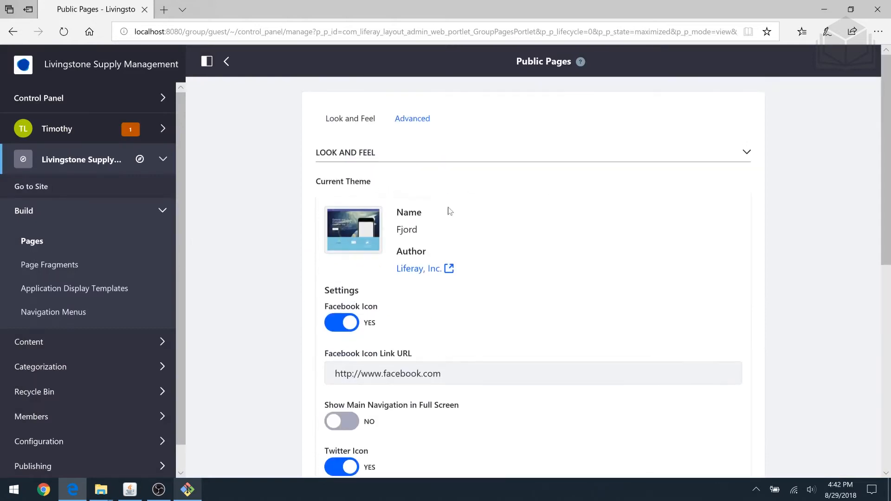
# Step: Replace the public pages' logo with the LSM-logo image and save the look and feel configuration
pyautogui.scroll(-10, 266, 272)
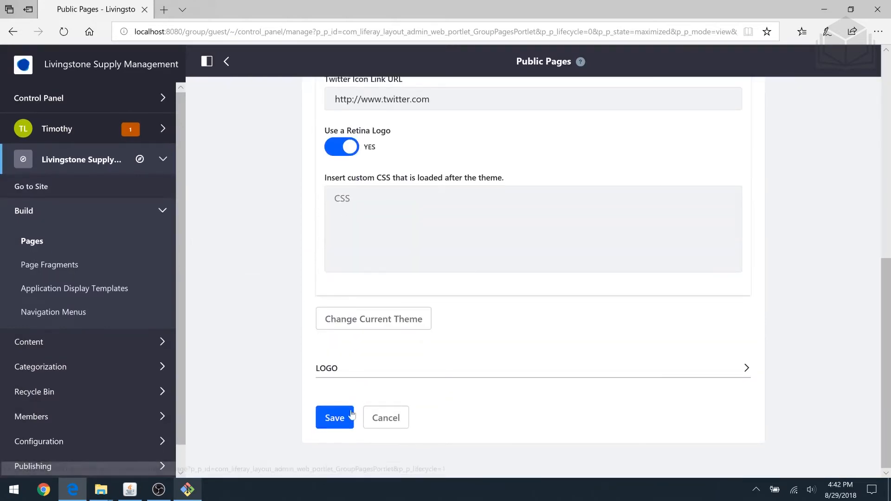
pyautogui.click(525, 376)
pyautogui.scroll(-3, 414, 381)
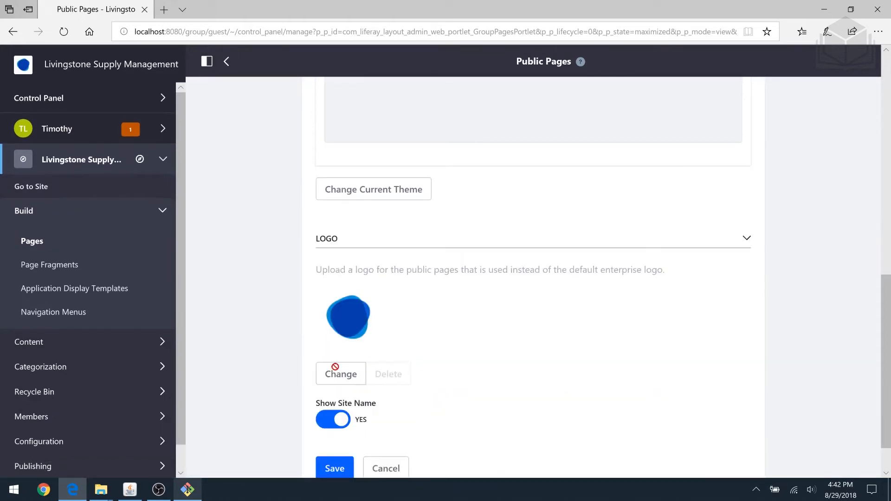
pyautogui.click(339, 375)
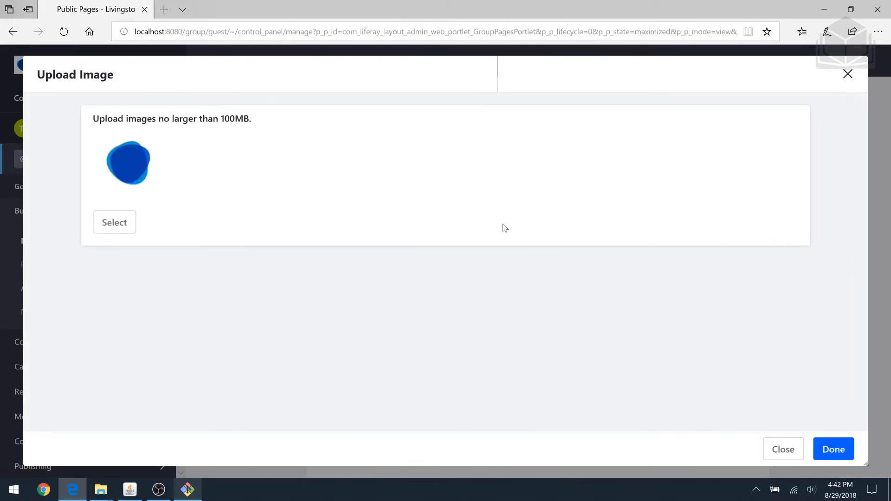
pyautogui.click(108, 220)
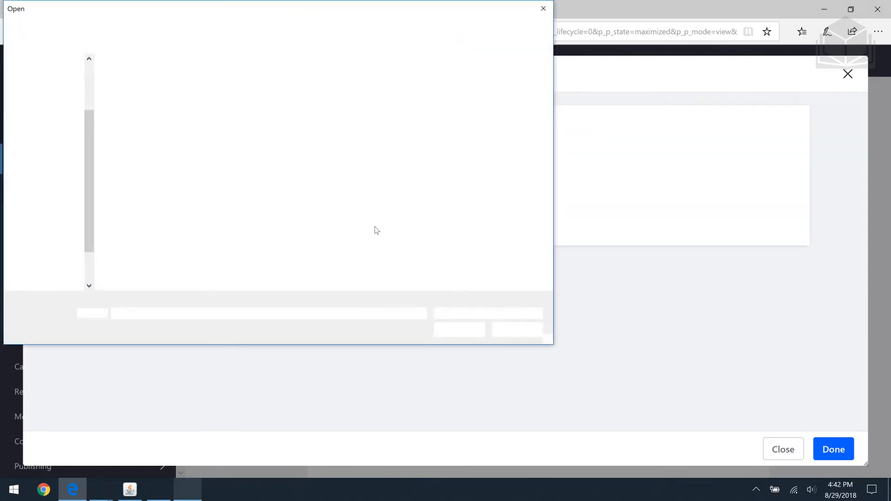
pyautogui.click(355, 218)
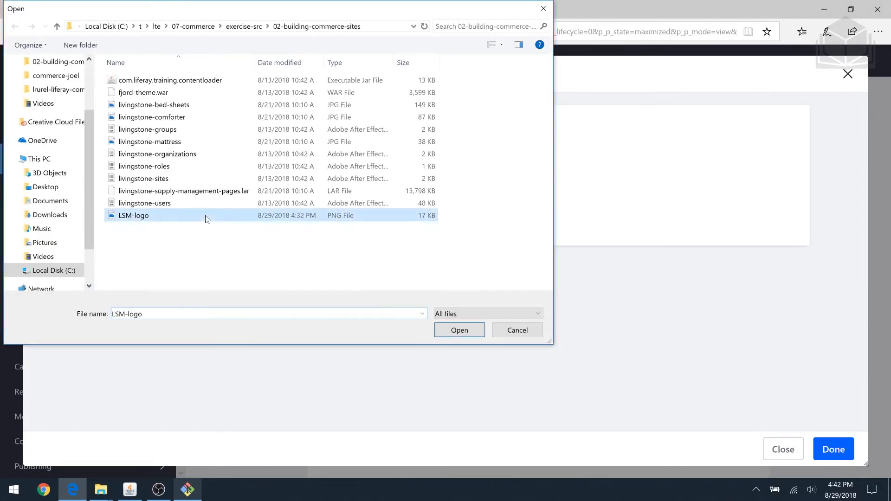
pyautogui.click(461, 334)
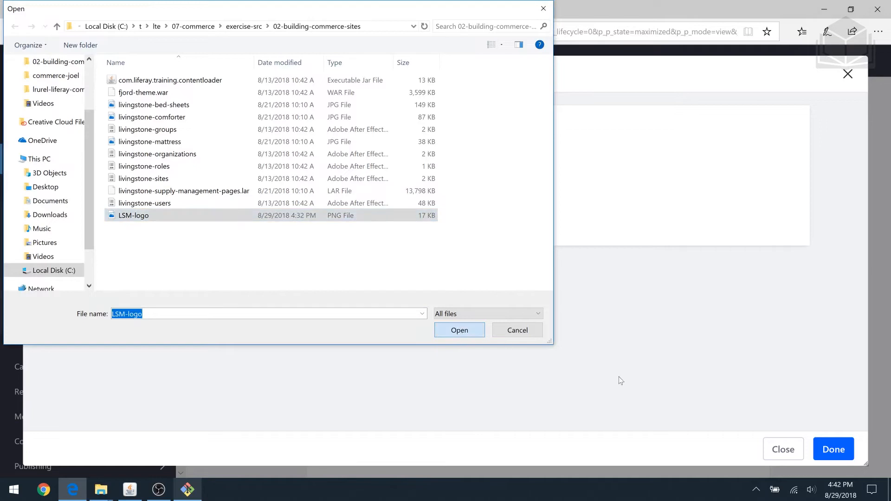
pyautogui.click(829, 445)
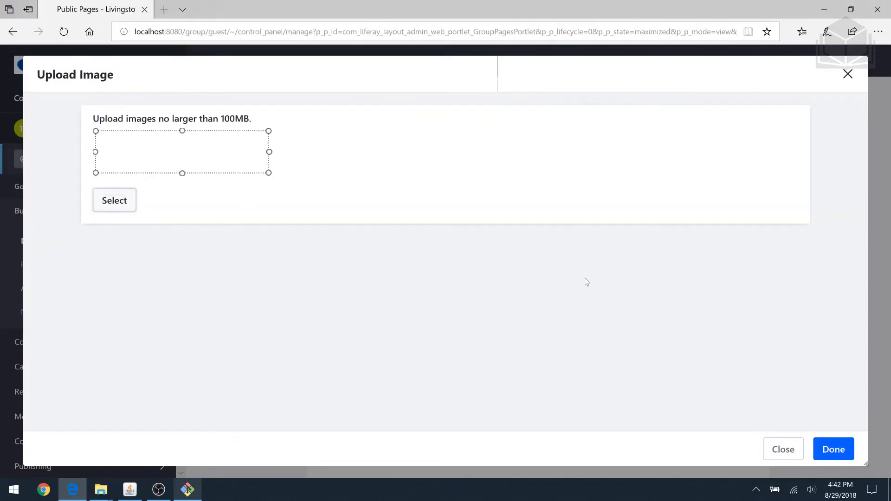
pyautogui.click(833, 449)
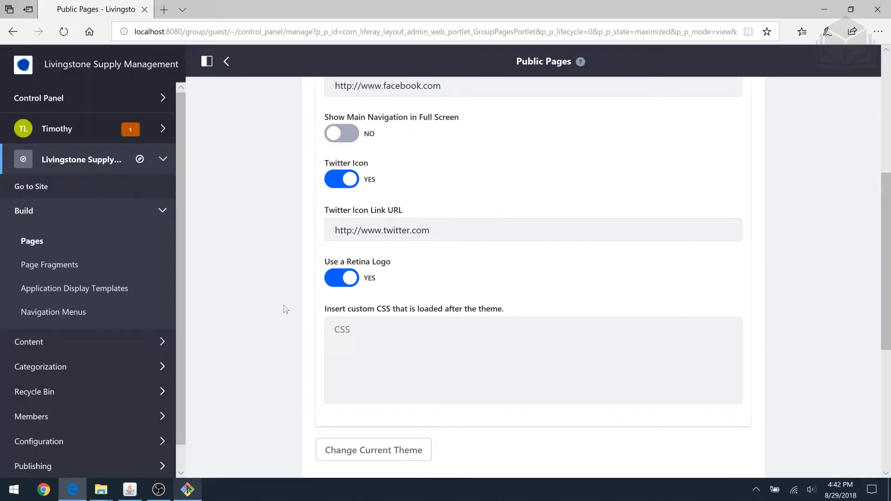
pyautogui.scroll(-6, 284, 309)
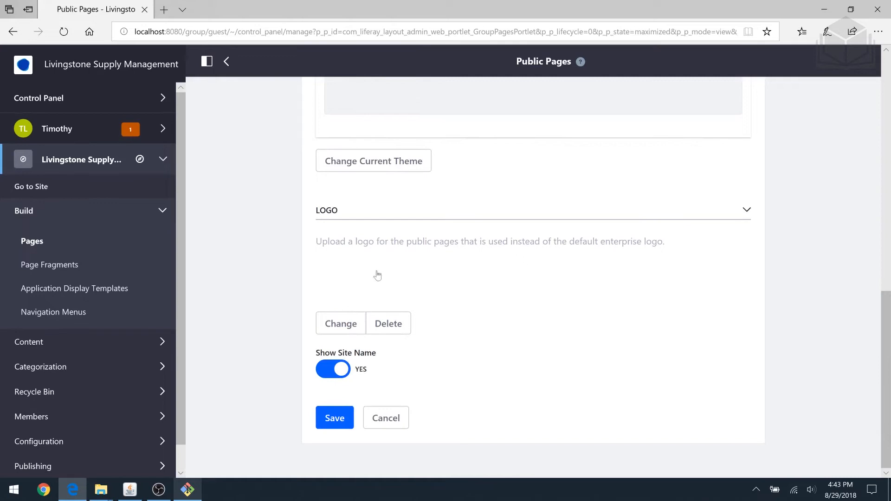
pyautogui.click(344, 420)
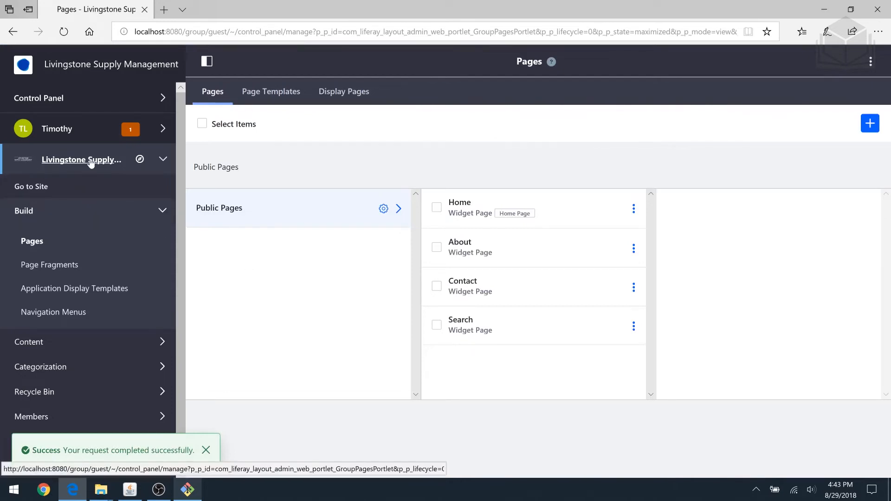
# Step: Go to the site and check how the Home page looks with the Fjord theme and custom logo
pyautogui.click(32, 187)
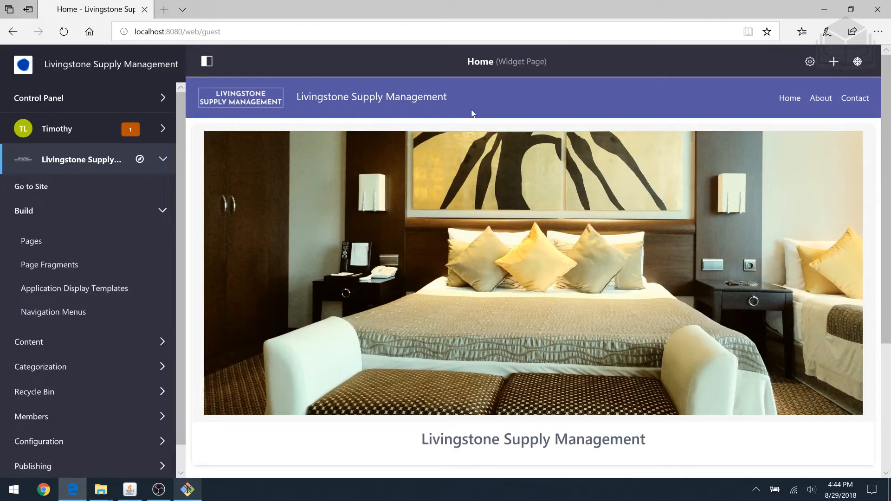
pyautogui.scroll(-4, 546, 213)
pyautogui.scroll(4, 551, 317)
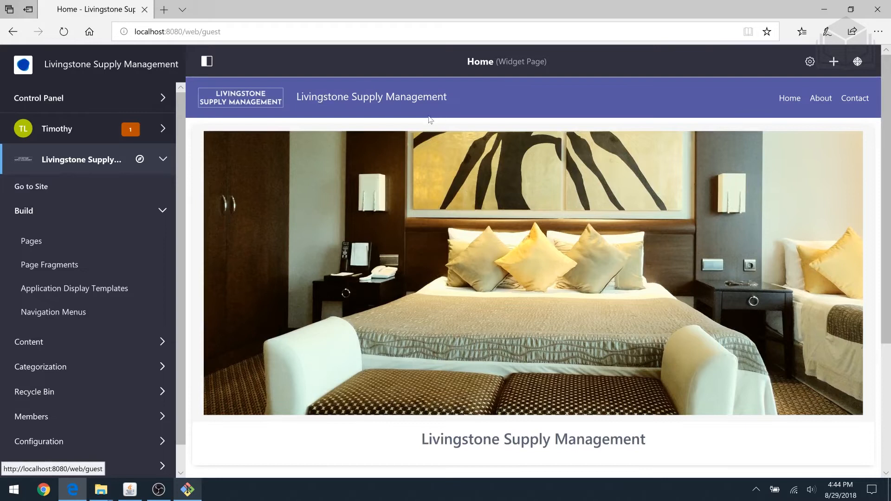
# Step: Turn off Show Site Name in the public pages' logo settings and save the configuration
pyautogui.click(30, 242)
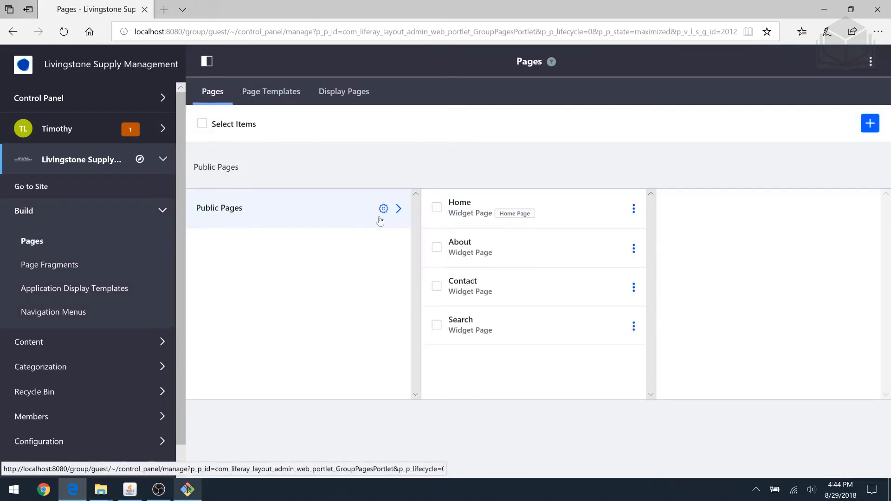
pyautogui.click(384, 209)
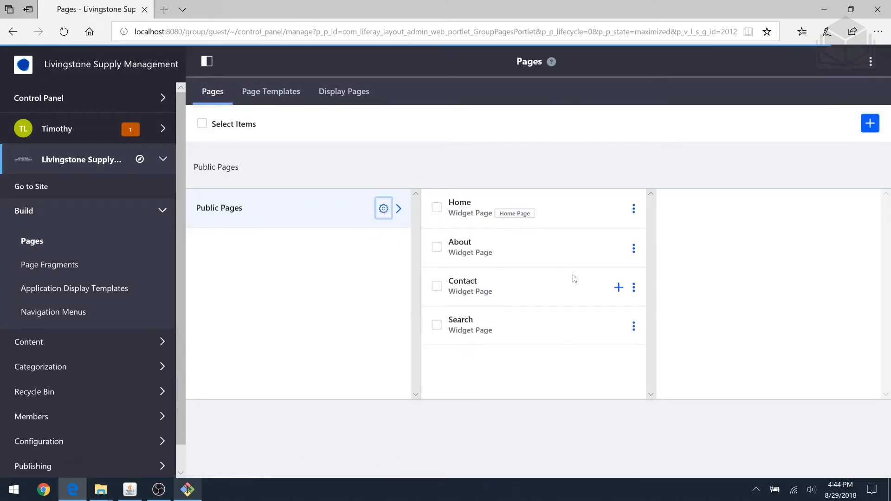
pyautogui.scroll(-10, 534, 257)
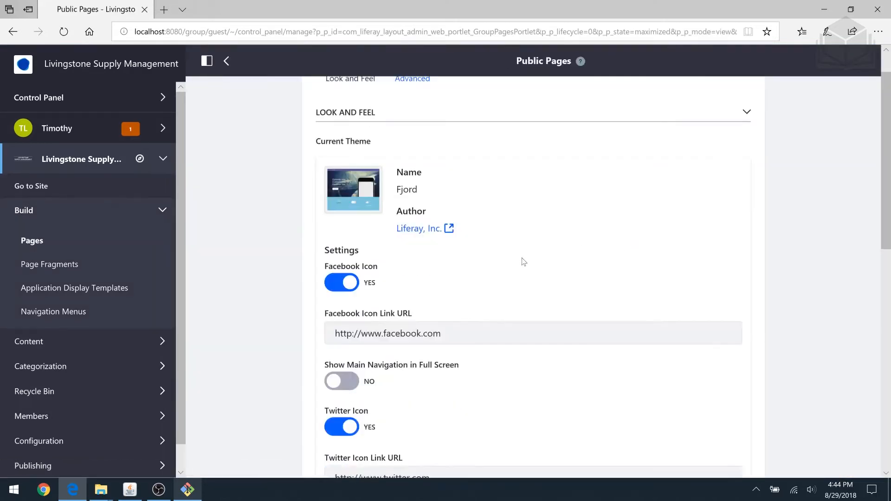
pyautogui.scroll(-2, 422, 328)
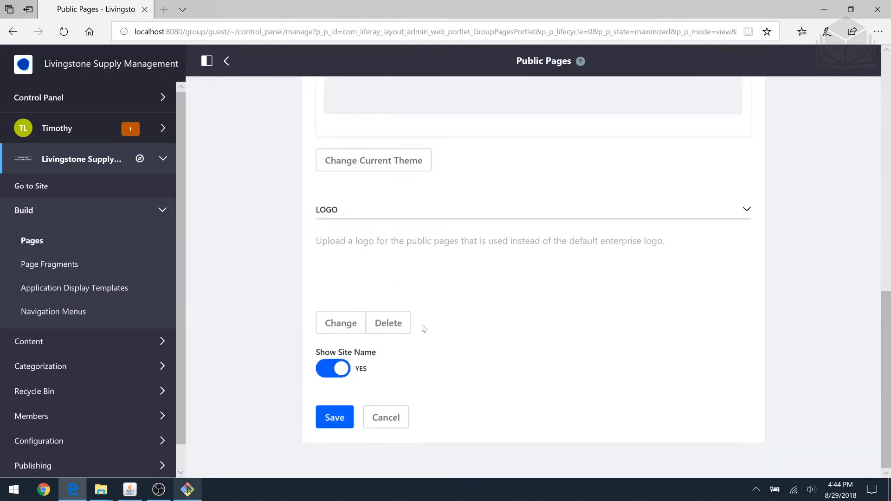
pyautogui.click(342, 374)
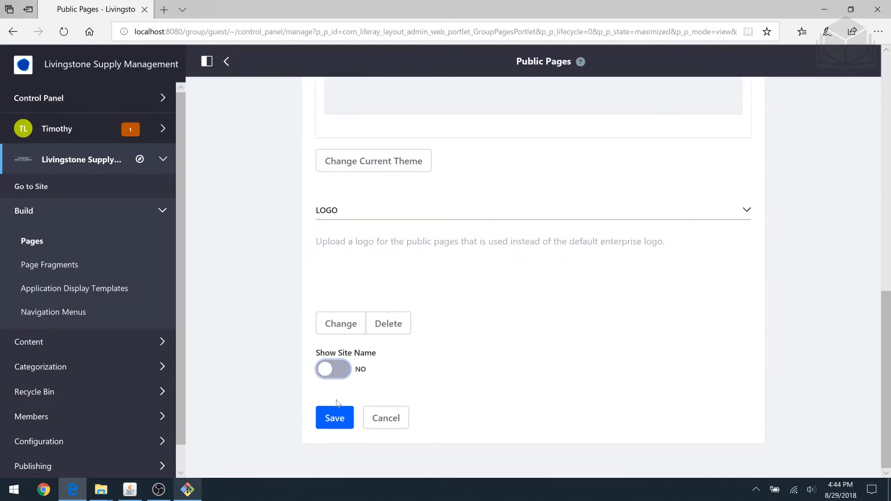
pyautogui.click(334, 419)
pyautogui.scroll(1, 334, 419)
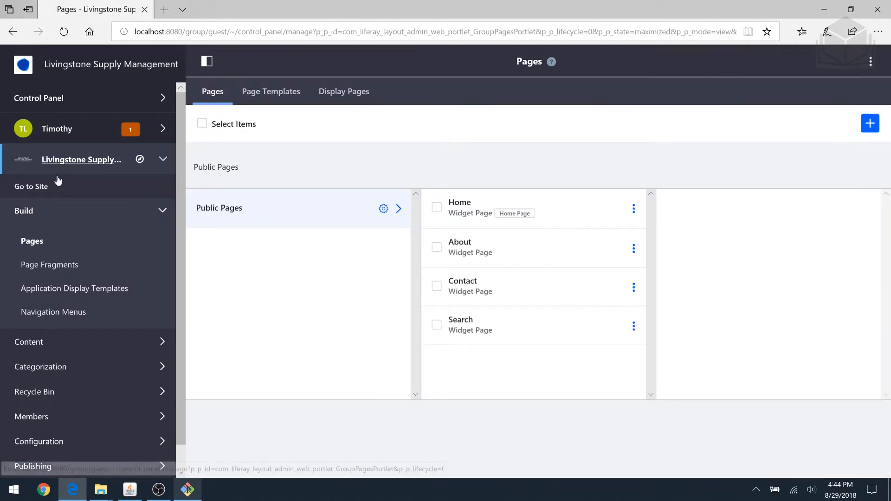
# Step: Return to the site and check the Home page's header without the site name, and its footer
pyautogui.click(31, 187)
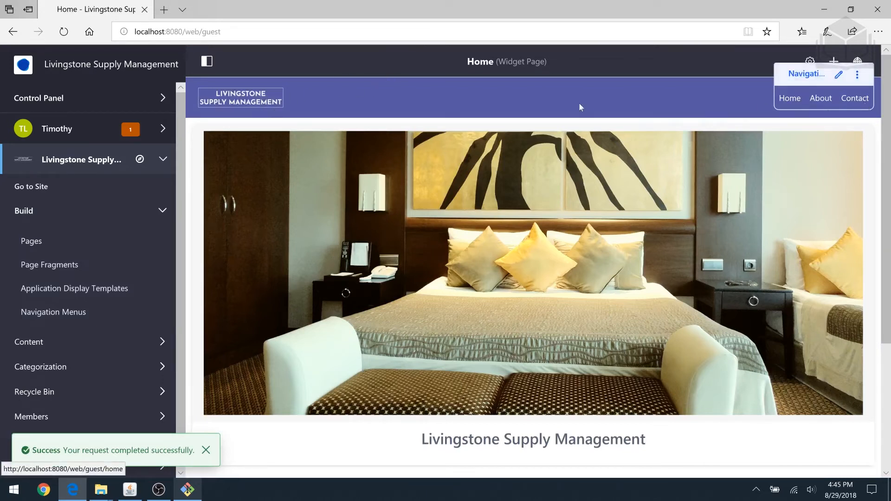
pyautogui.scroll(-3, 578, 113)
pyautogui.scroll(3, 613, 378)
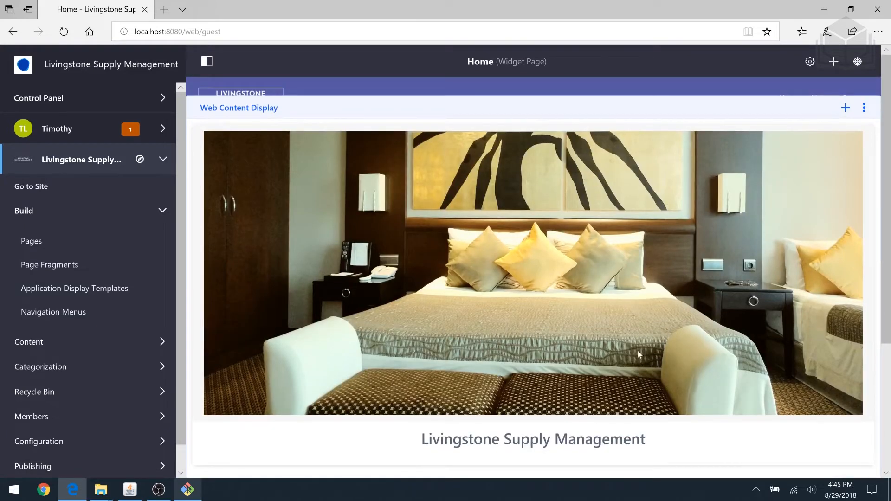
pyautogui.scroll(-4, 639, 354)
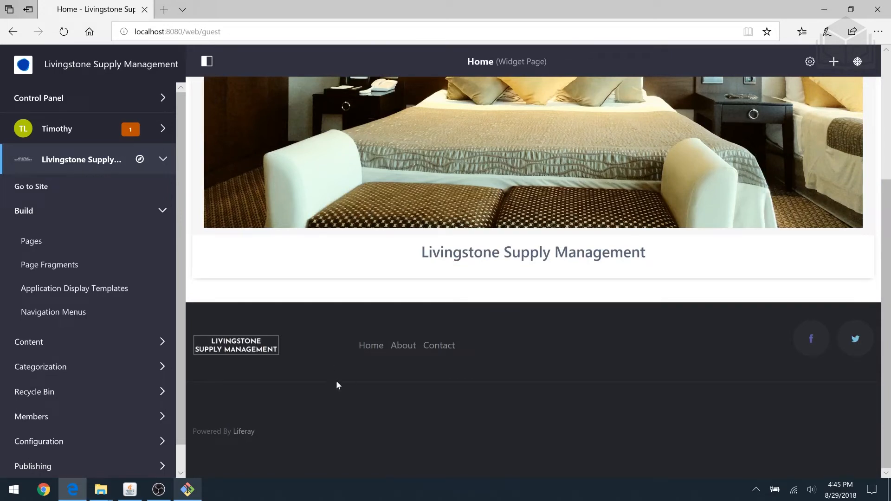
# Step: Start a new organization in the Control Panel's Users and Organizations and name it Livingstone Supply Management
pyautogui.click(98, 108)
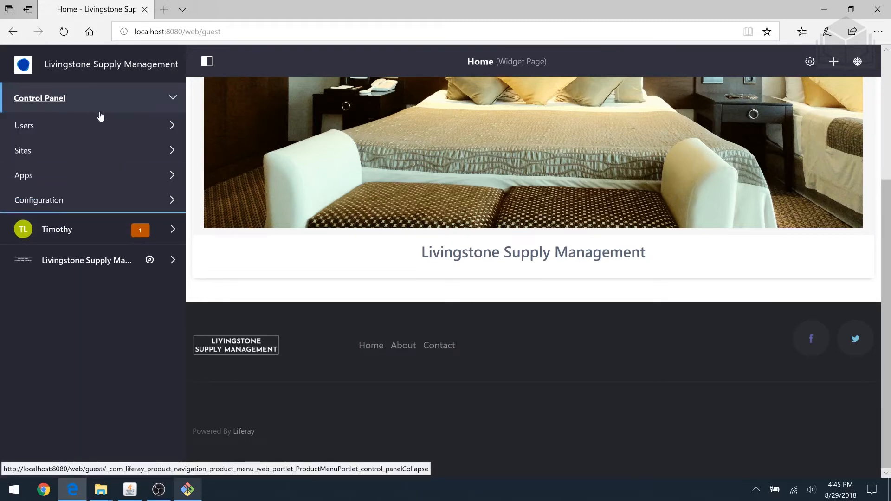
pyautogui.click(106, 134)
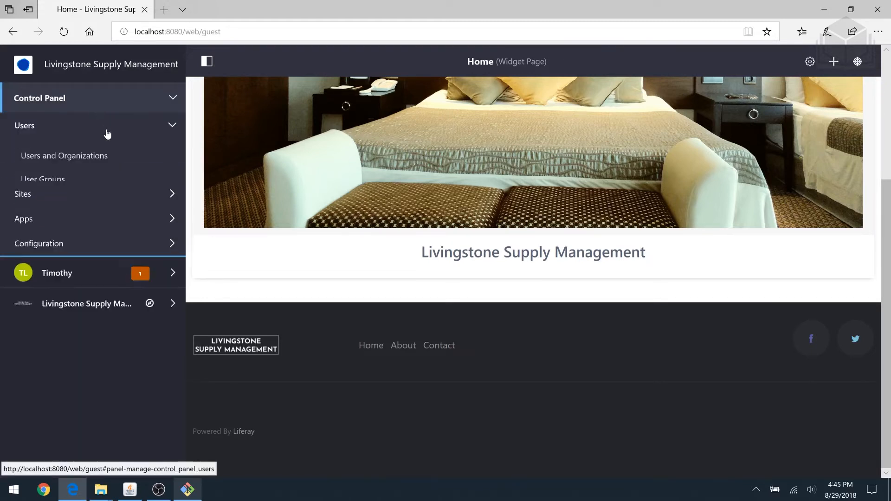
pyautogui.click(82, 161)
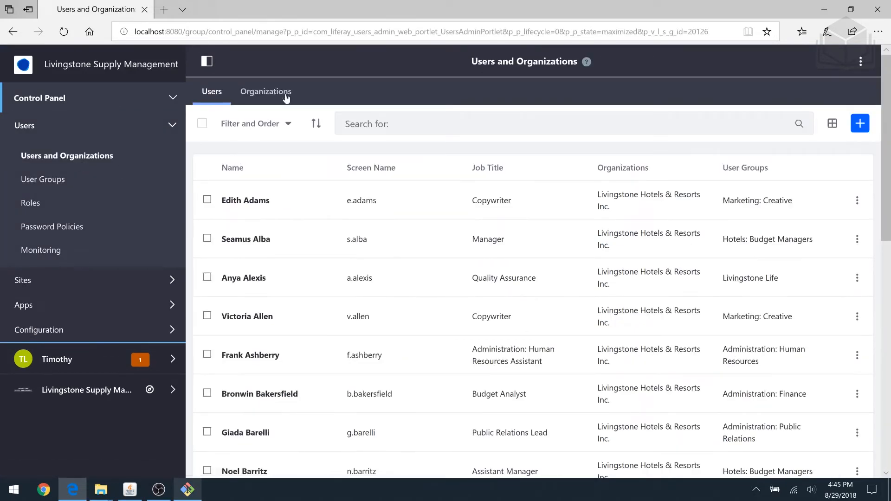
pyautogui.click(292, 95)
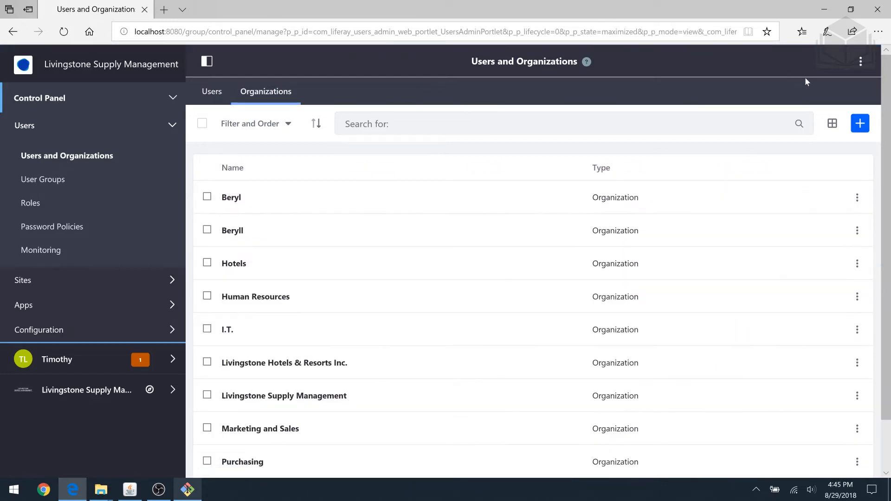
pyautogui.click(860, 127)
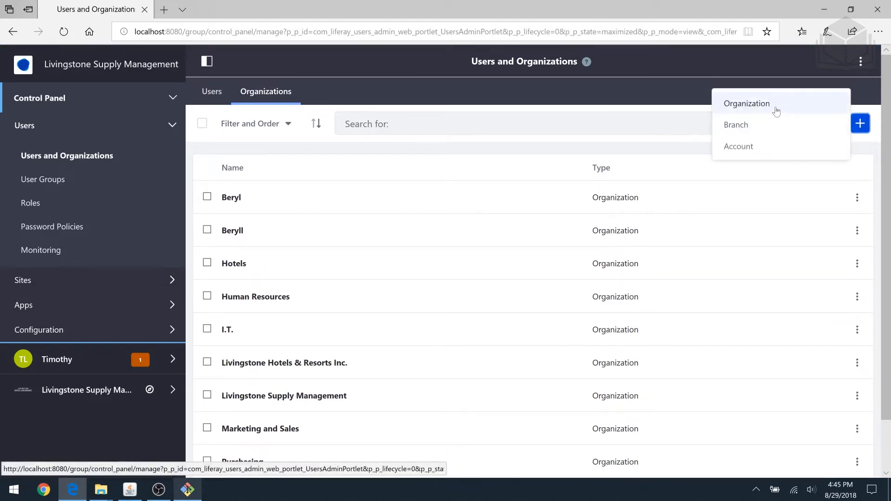
pyautogui.click(776, 111)
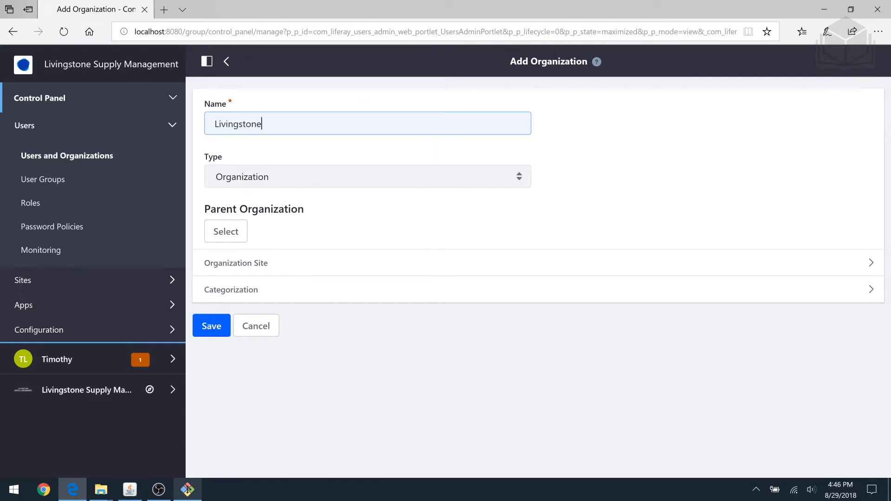
pyautogui.write('upply Management')
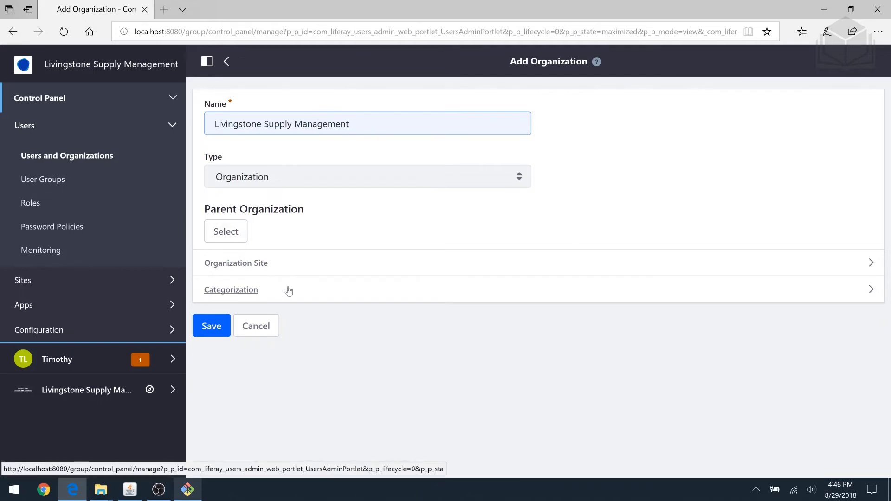
# Step: Enable Create Site for the new organization, keeping None for both public and private pages
pyautogui.click(260, 264)
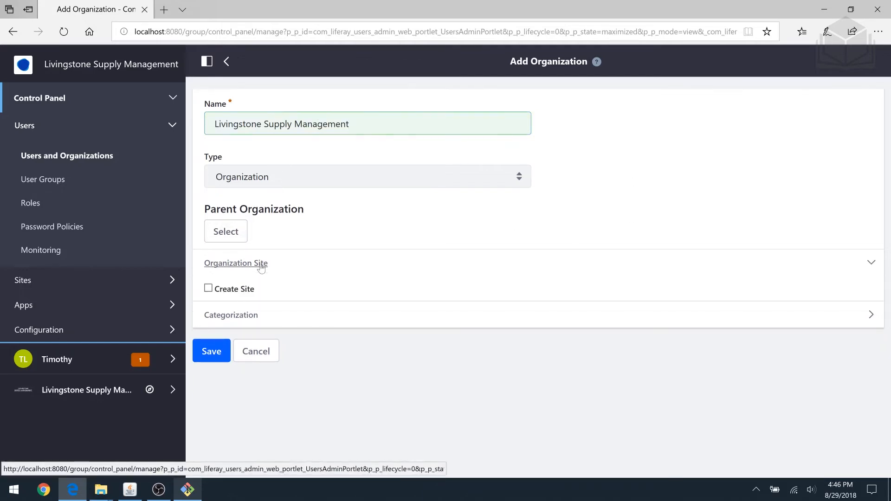
pyautogui.click(224, 292)
pyautogui.scroll(-1, 424, 293)
pyautogui.scroll(1, 427, 293)
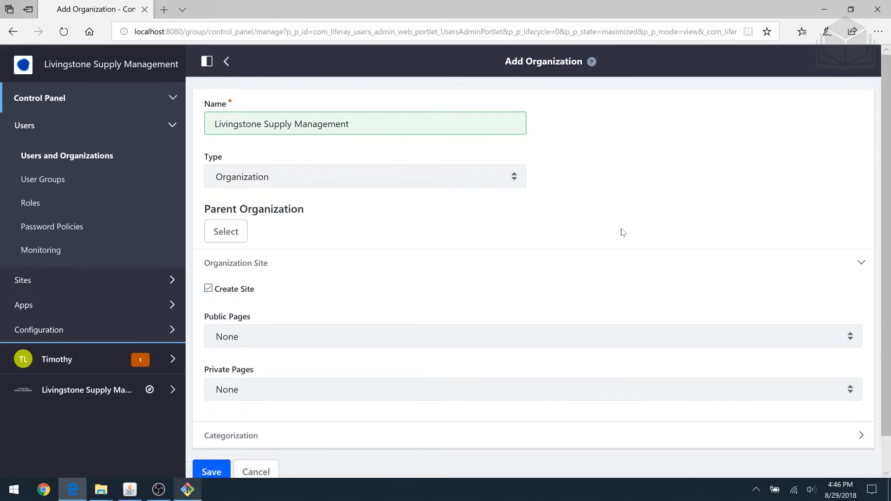
pyautogui.scroll(-1, 534, 276)
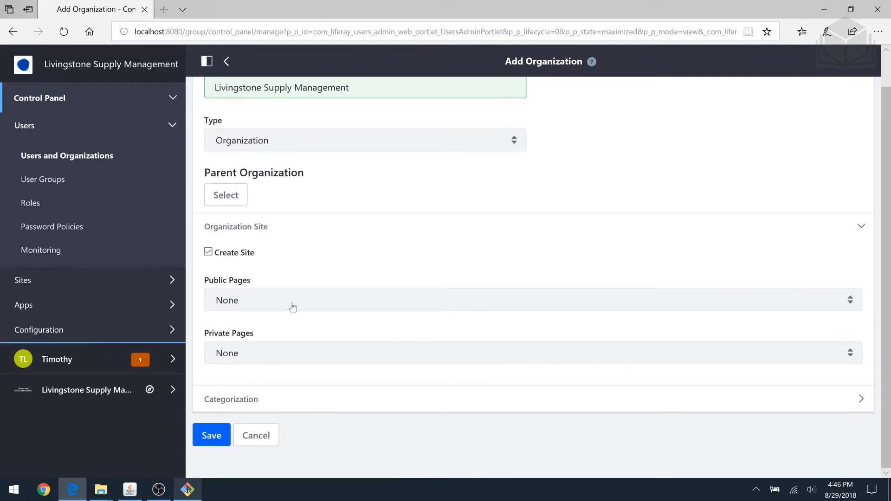
pyautogui.click(255, 349)
pyautogui.click(263, 352)
pyautogui.click(272, 349)
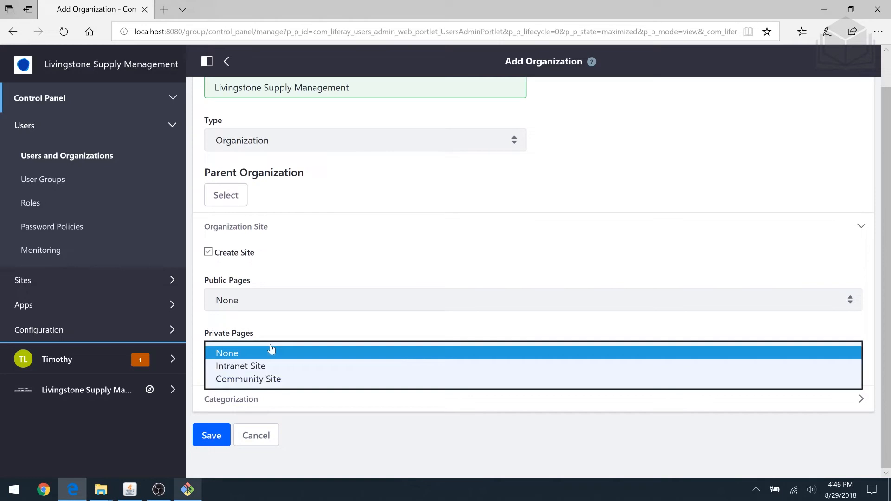
pyautogui.click(272, 353)
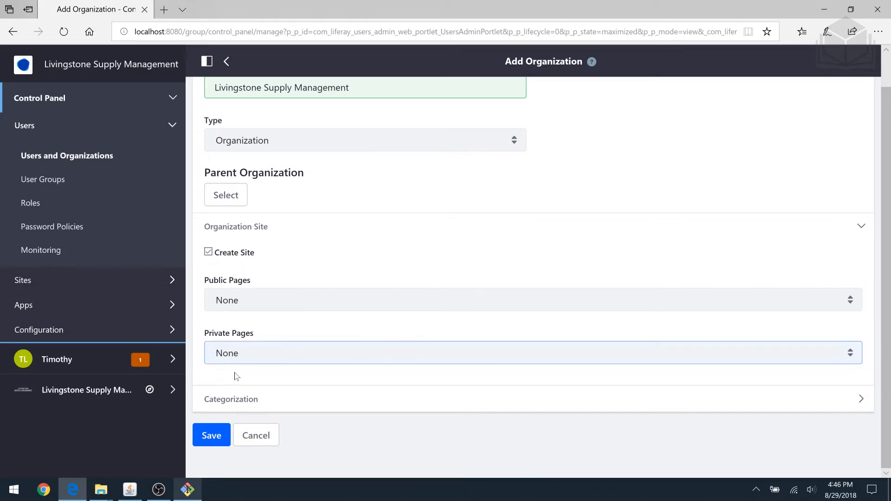
# Step: Change the new organization's name to Livingstone Supply Management Store and save it
pyautogui.click(211, 436)
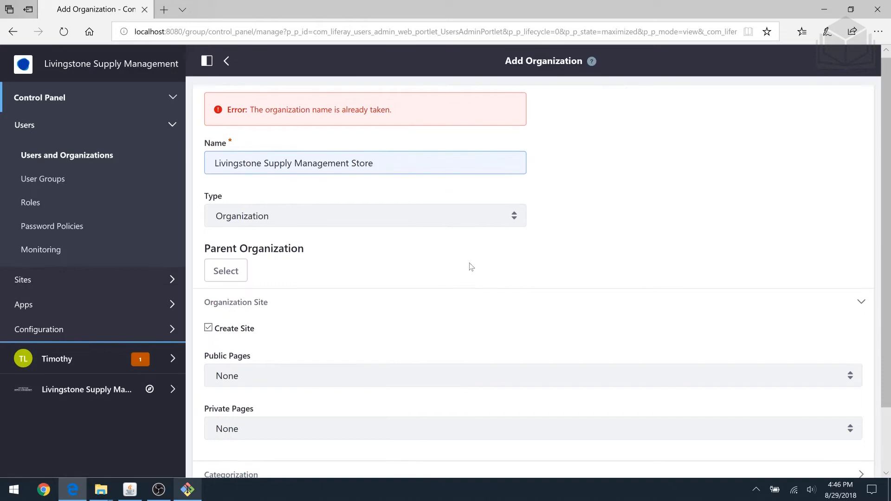
pyautogui.scroll(-2, 469, 267)
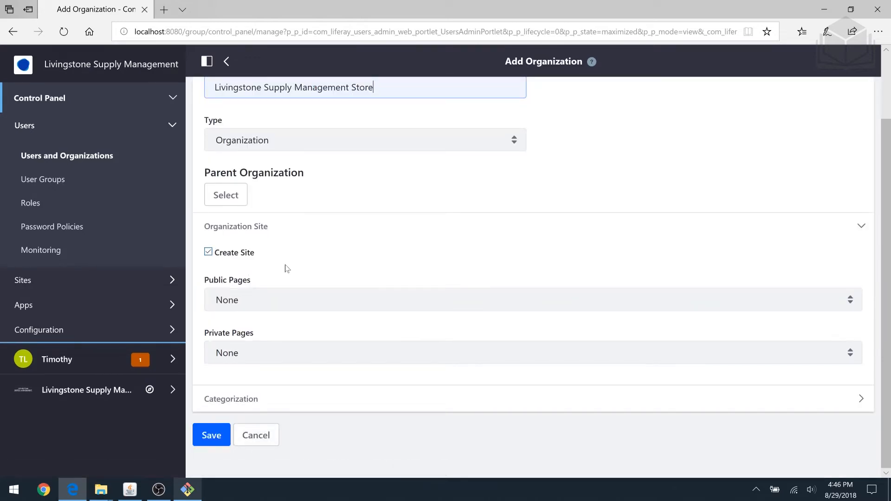
pyautogui.click(225, 434)
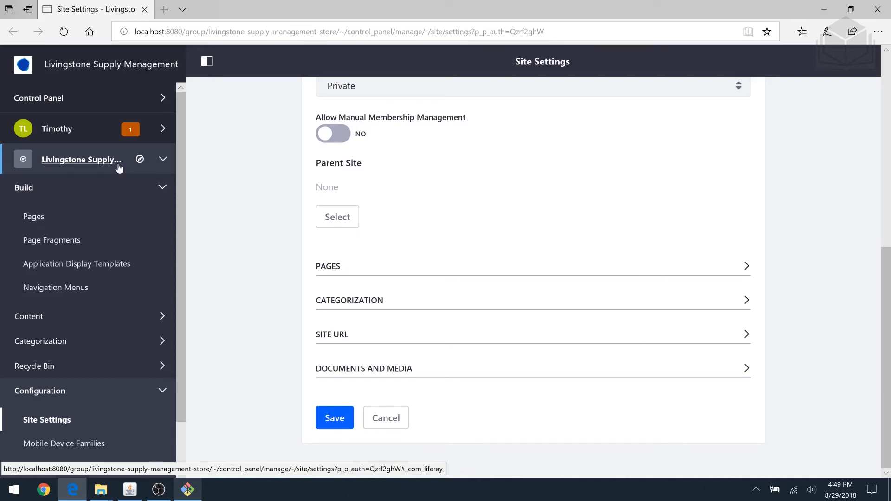
# Step: Switch to the Livingstone Supply Management Store site, choosing it from My Sites in the site selector
pyautogui.click(139, 160)
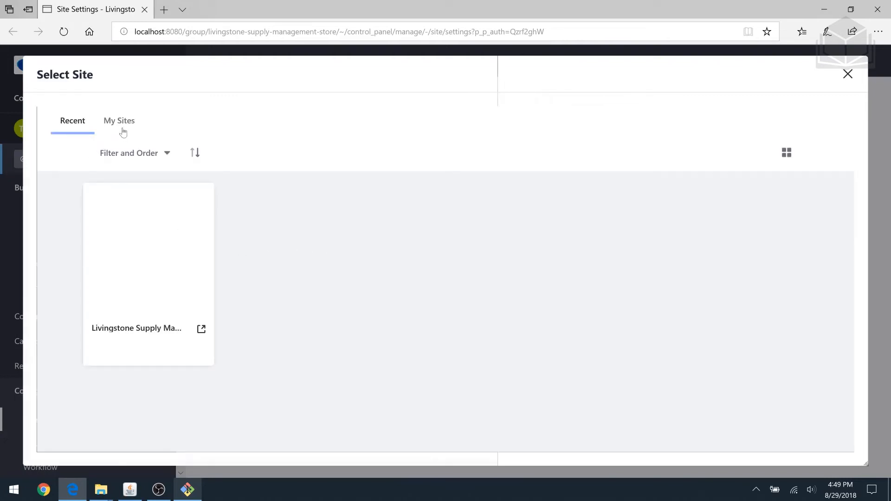
pyautogui.click(101, 110)
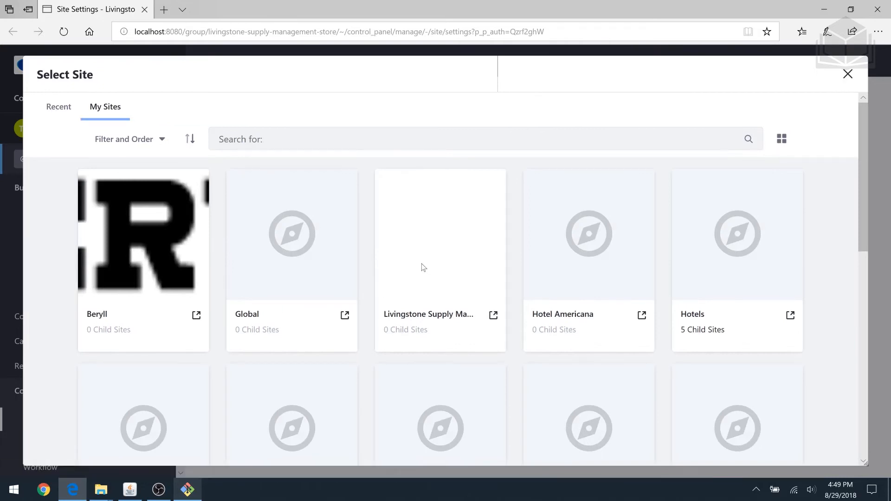
pyautogui.scroll(-3, 372, 260)
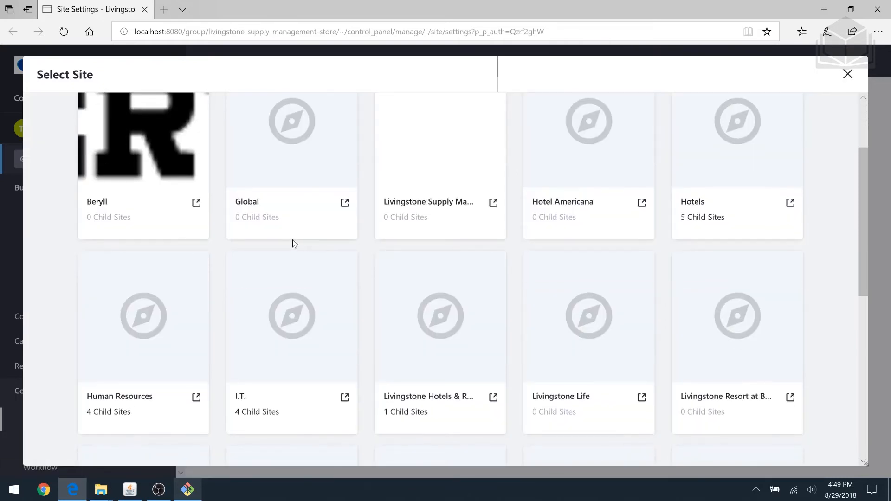
pyautogui.scroll(-8, 293, 241)
pyautogui.scroll(-2, 289, 243)
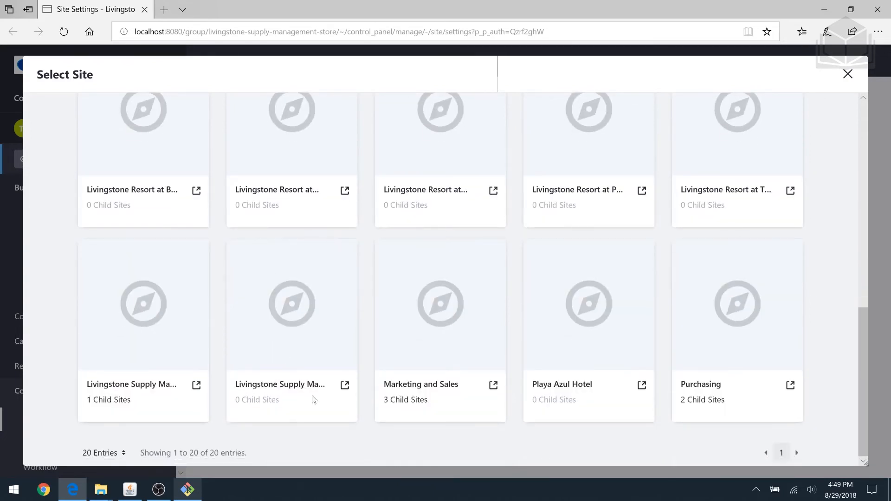
pyautogui.click(286, 385)
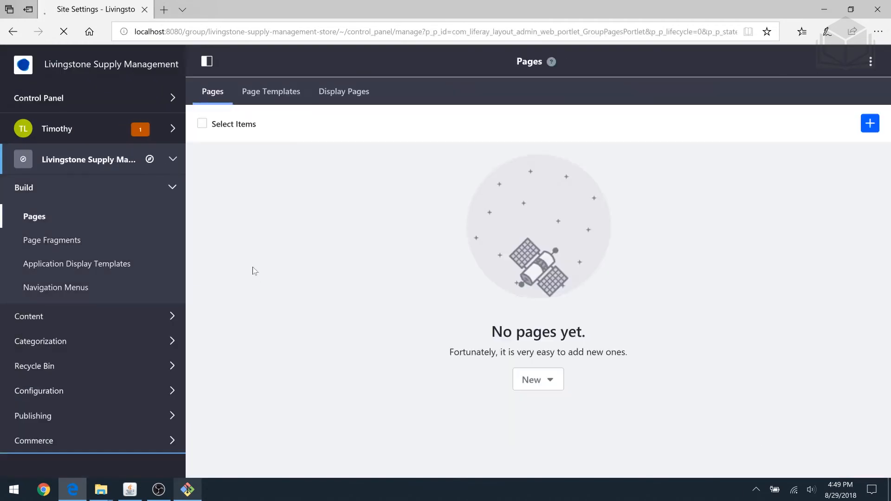
# Step: Add a private widget page named Dashboard to the store site
pyautogui.click(548, 385)
pyautogui.click(562, 430)
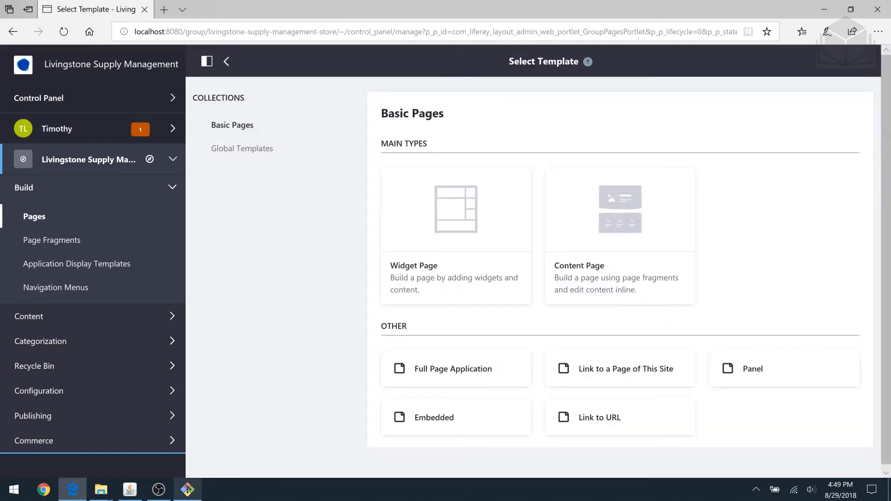
pyautogui.click(420, 267)
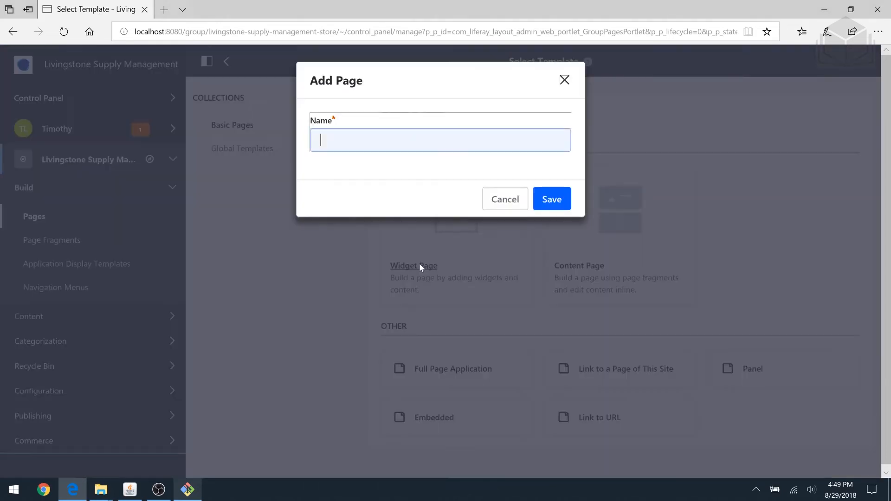
pyautogui.write('Dashboard')
pyautogui.press('Return')
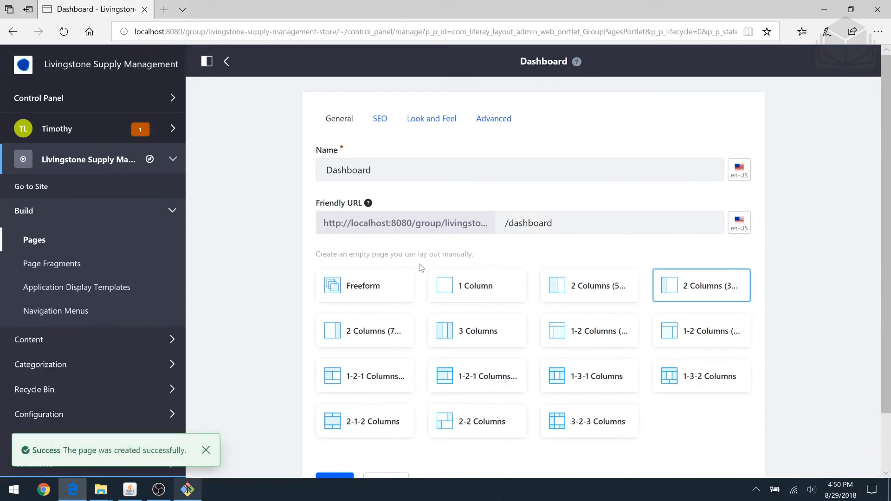
# Step: Set the Dashboard page's layout to 1 Column and save the page
pyautogui.scroll(-2, 498, 300)
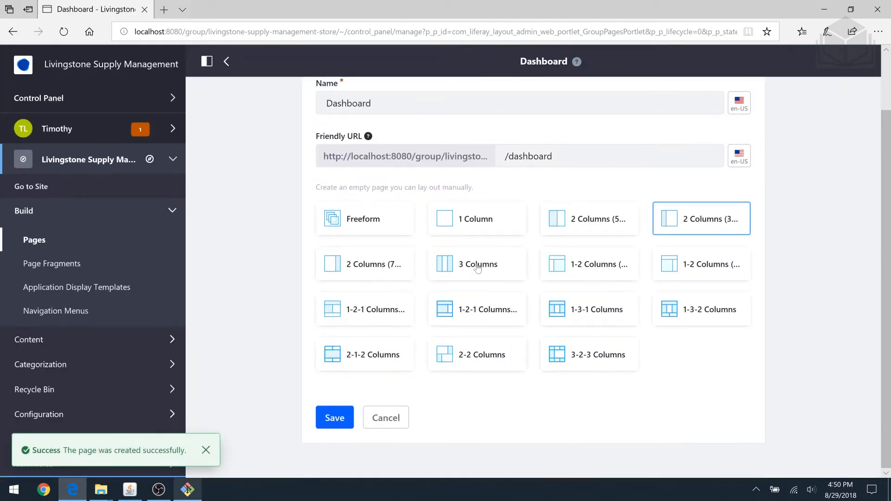
pyautogui.click(486, 229)
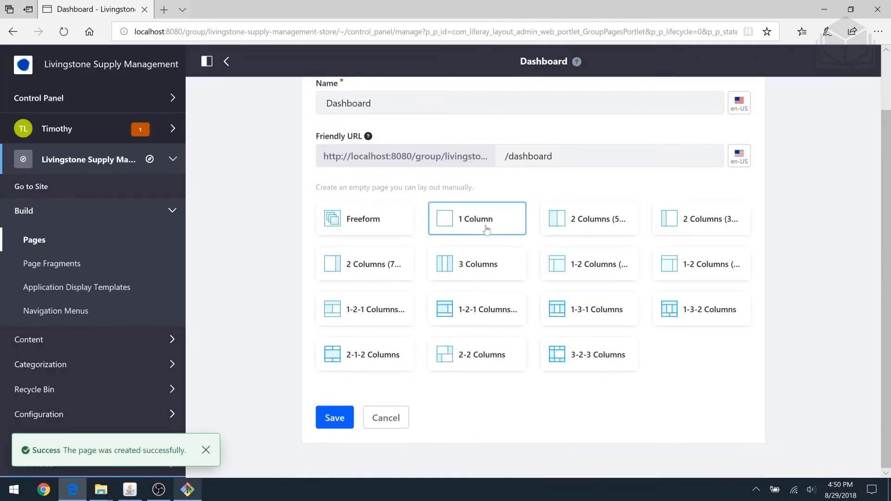
pyautogui.click(334, 418)
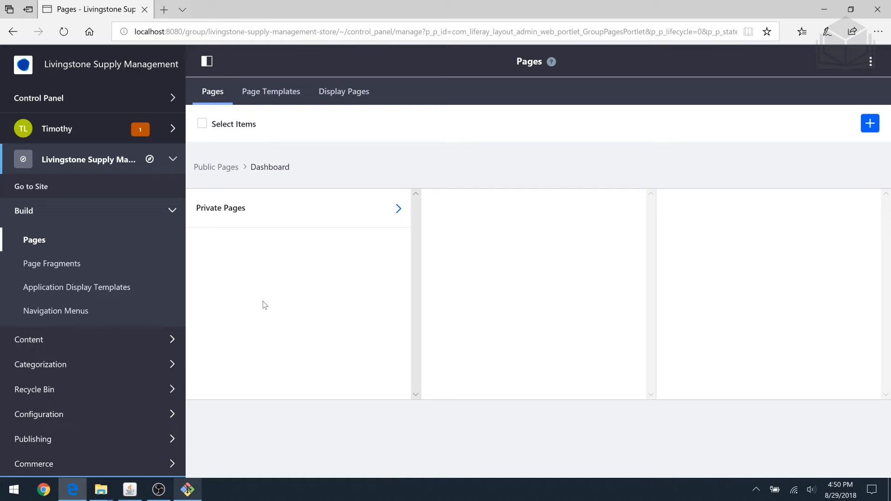
# Step: Check the private pages list, go to the store site's Dashboard page and show the Commerce widgets available to add
pyautogui.click(399, 211)
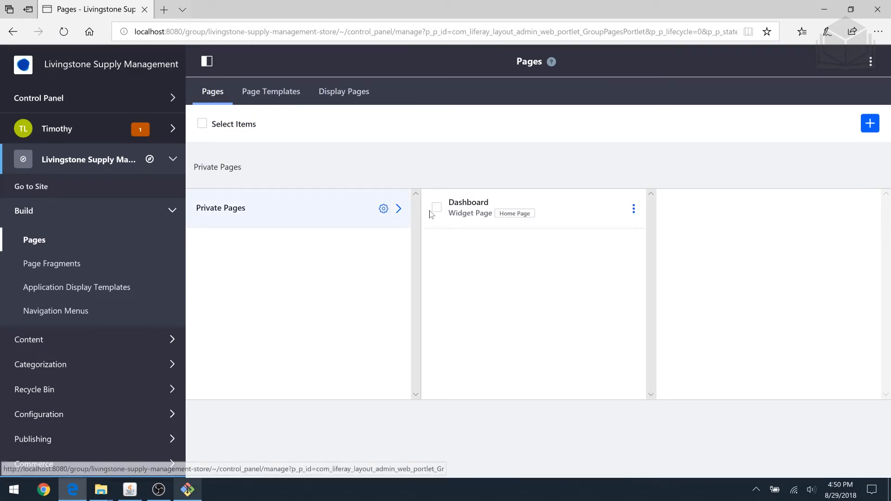
pyautogui.click(21, 185)
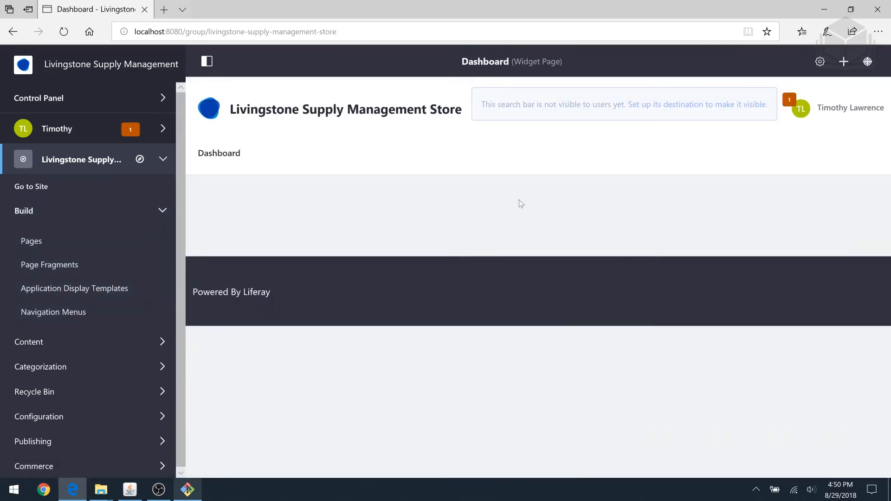
pyautogui.click(844, 62)
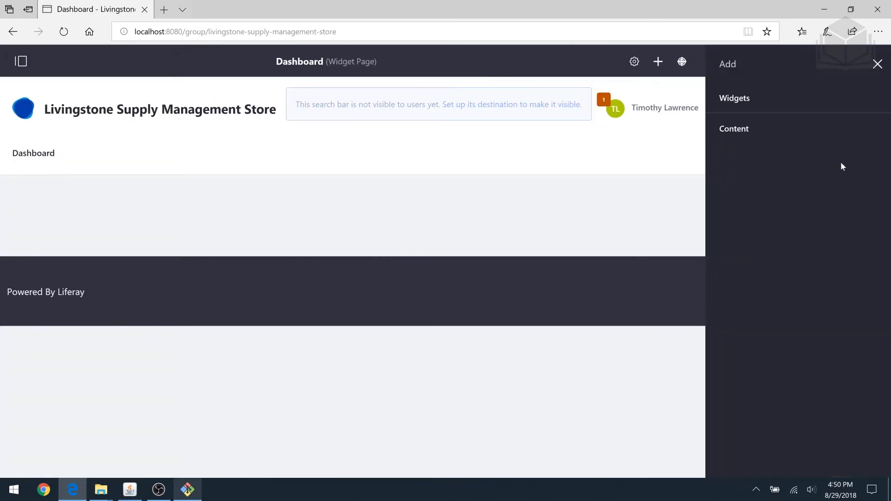
pyautogui.click(782, 108)
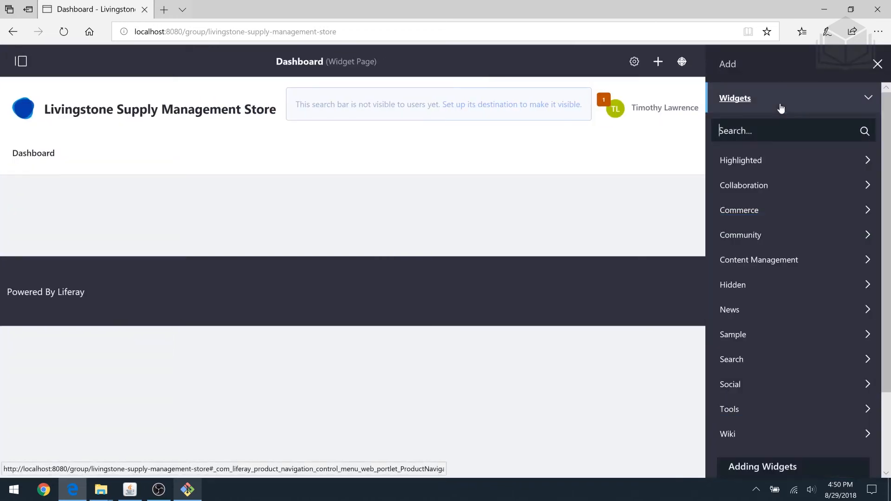
pyautogui.click(756, 211)
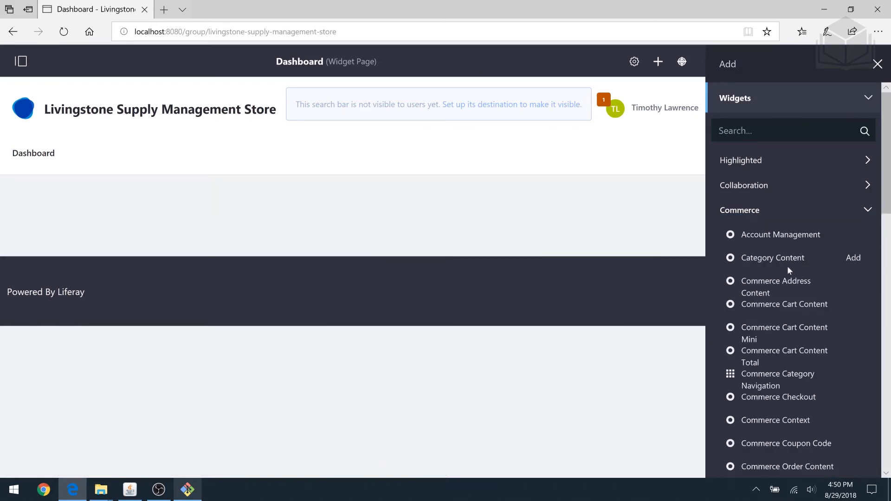
# Step: Add the Dashboard KPI widget to the Dashboard page and place the Dashboard Period Selector widget below it
pyautogui.scroll(-4, 787, 283)
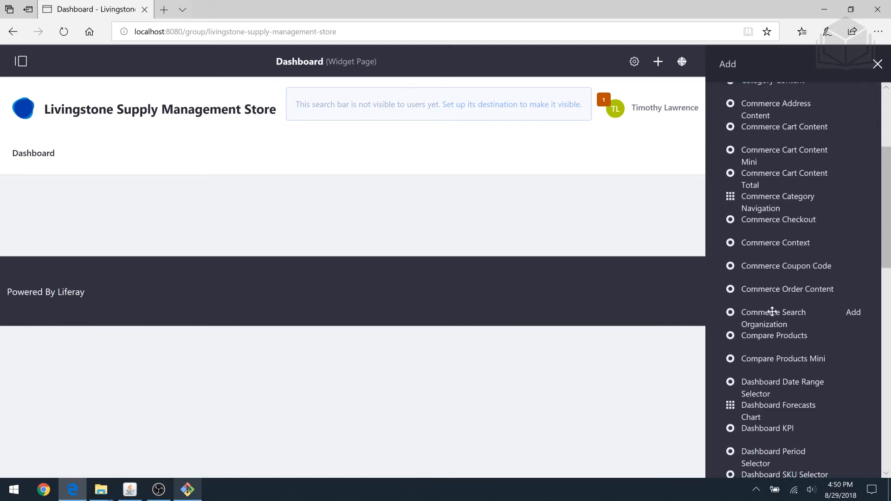
pyautogui.scroll(-4, 773, 321)
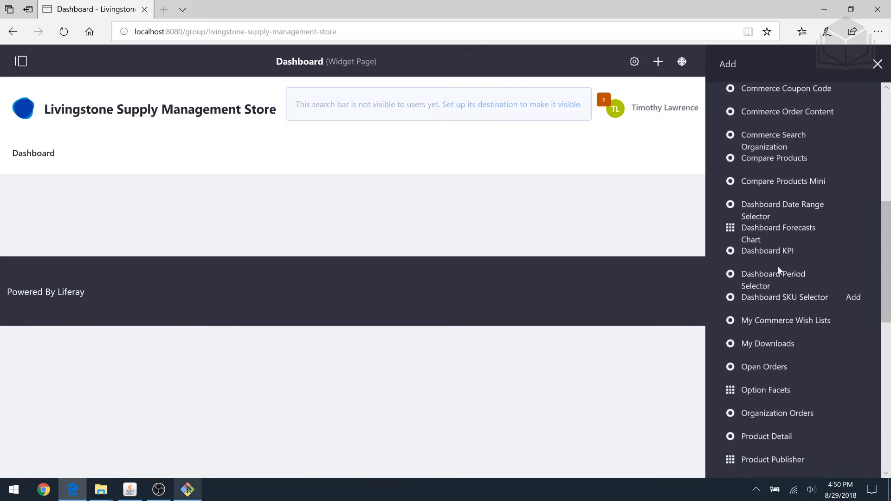
pyautogui.moveTo(779, 250); pyautogui.dragTo(477, 211)
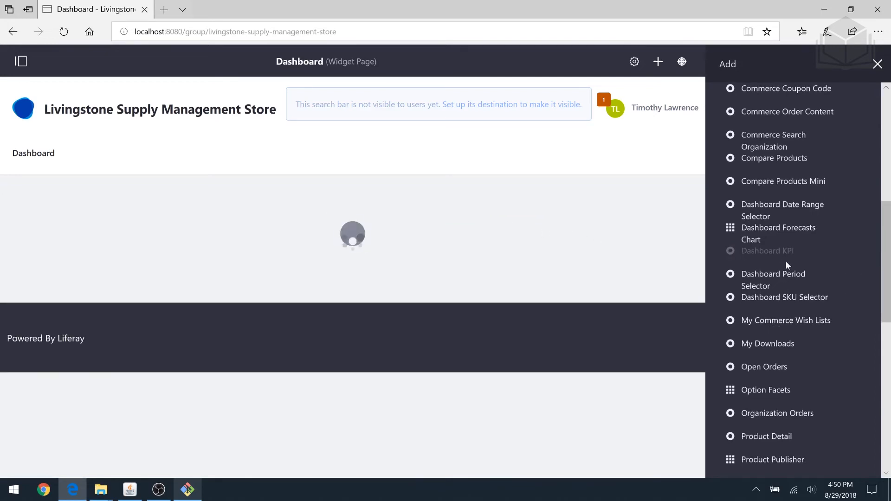
pyautogui.moveTo(788, 278); pyautogui.dragTo(488, 324)
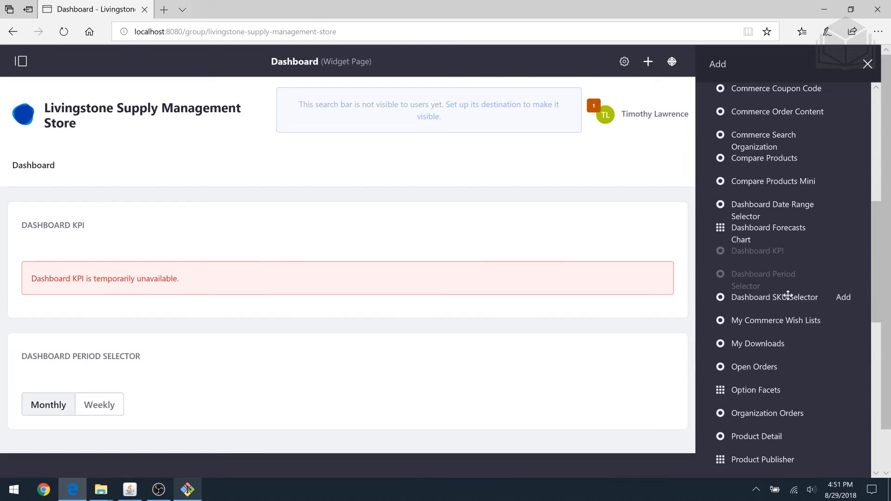
# Step: Add the Dashboard Forecasts Chart widget below the Dashboard Period Selector and review the finished Dashboard page
pyautogui.moveTo(759, 227); pyautogui.dragTo(357, 409)
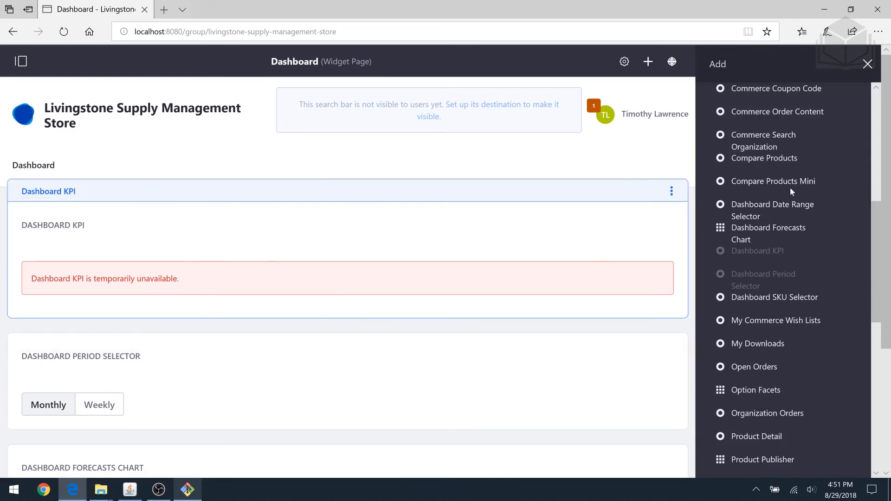
pyautogui.click(868, 64)
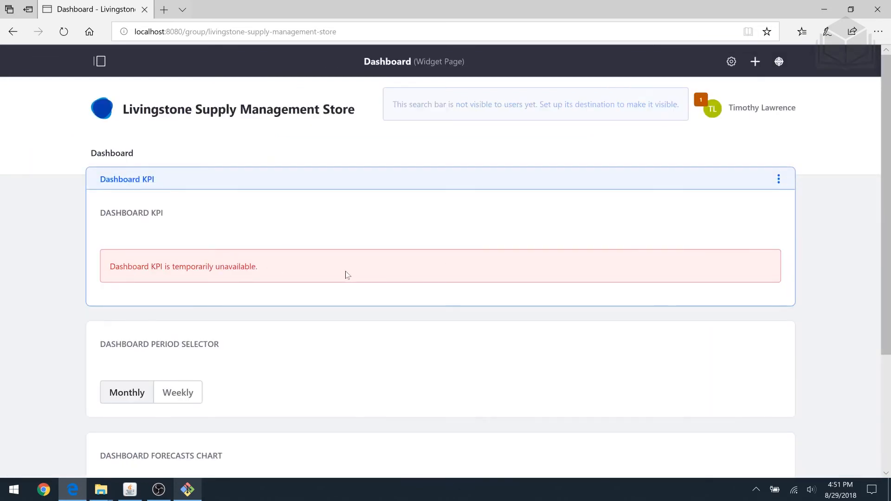
pyautogui.scroll(-4, 287, 298)
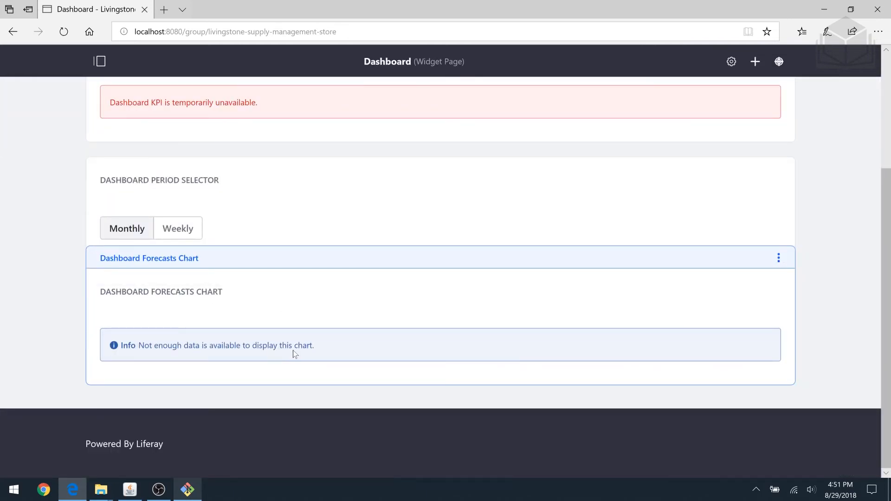
pyautogui.scroll(1, 65, 351)
pyautogui.scroll(-1, 240, 317)
pyautogui.scroll(4, 225, 374)
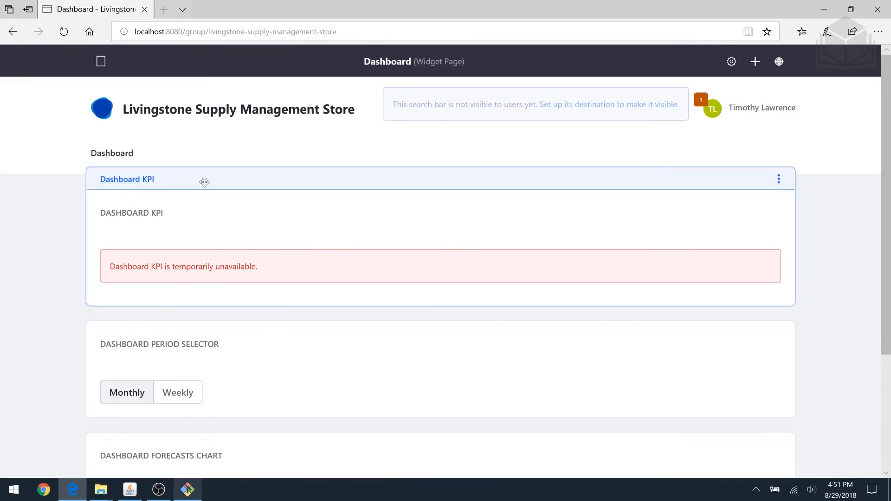
# Step: Add a private widget page named Catalog to the store site and save it with the 2 Columns (30/70) layout
pyautogui.click(102, 63)
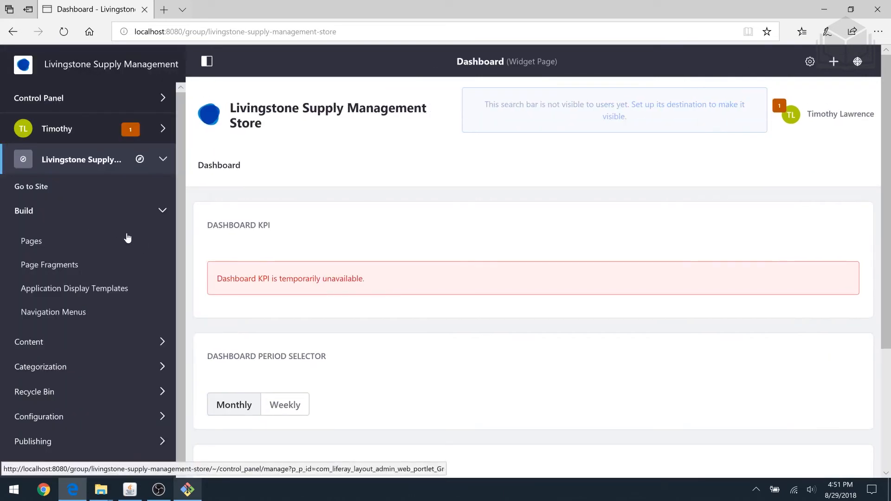
pyautogui.click(44, 244)
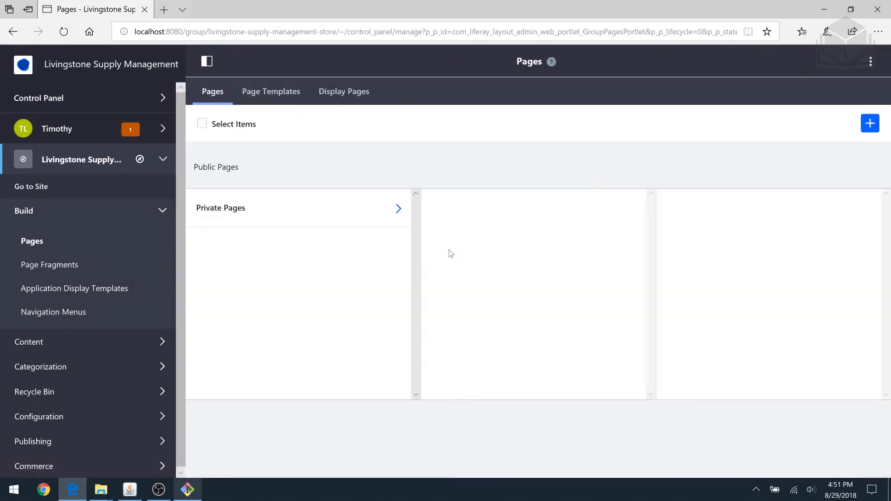
pyautogui.moveTo(404, 226)
pyautogui.click(868, 130)
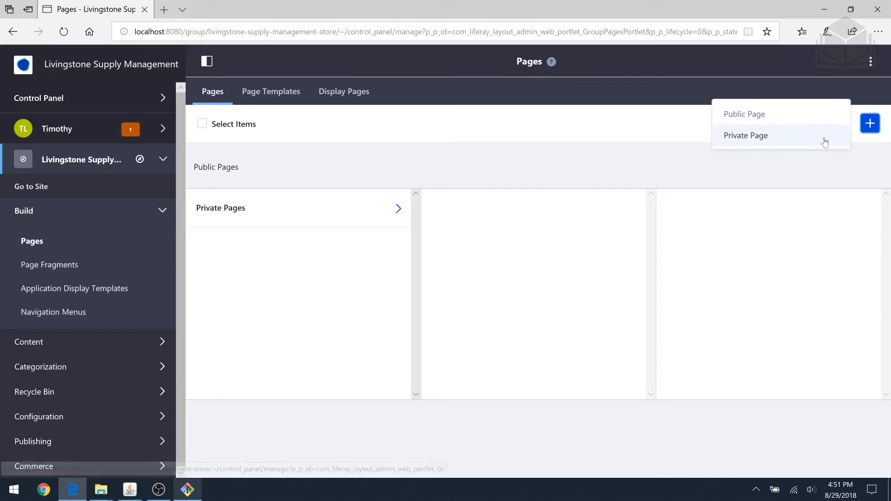
pyautogui.click(800, 139)
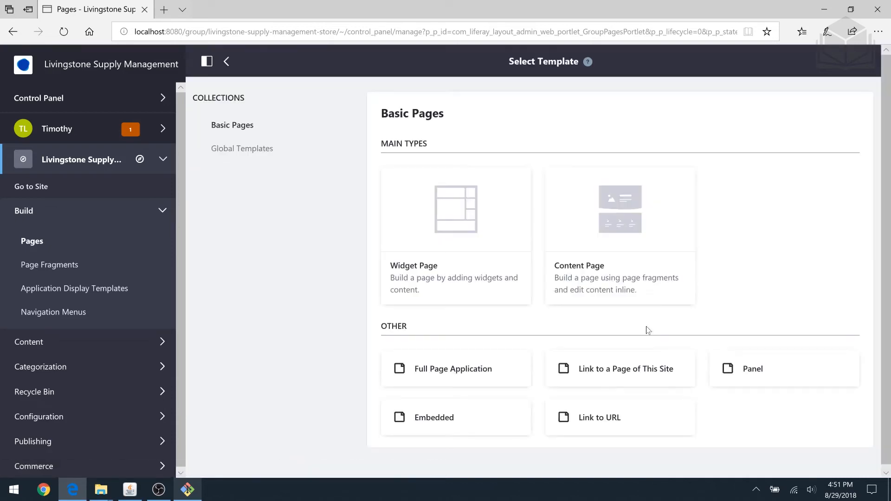
pyautogui.click(411, 269)
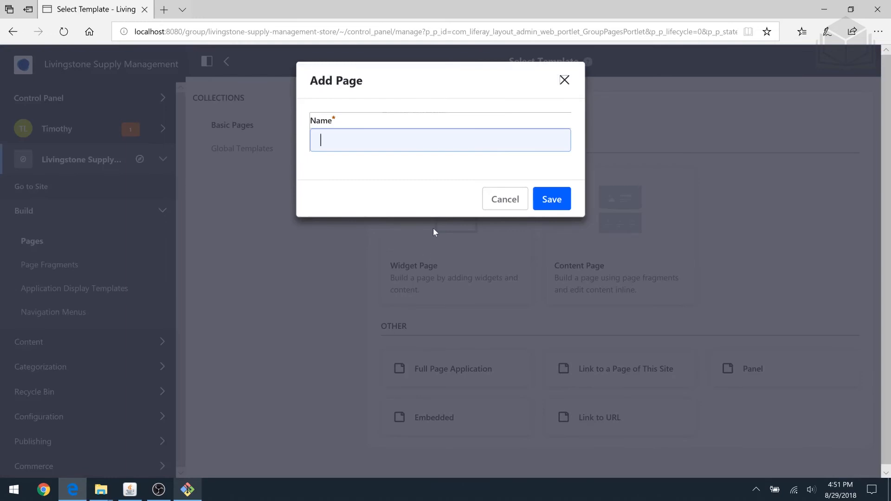
pyautogui.write('Catalog')
pyautogui.press('Return')
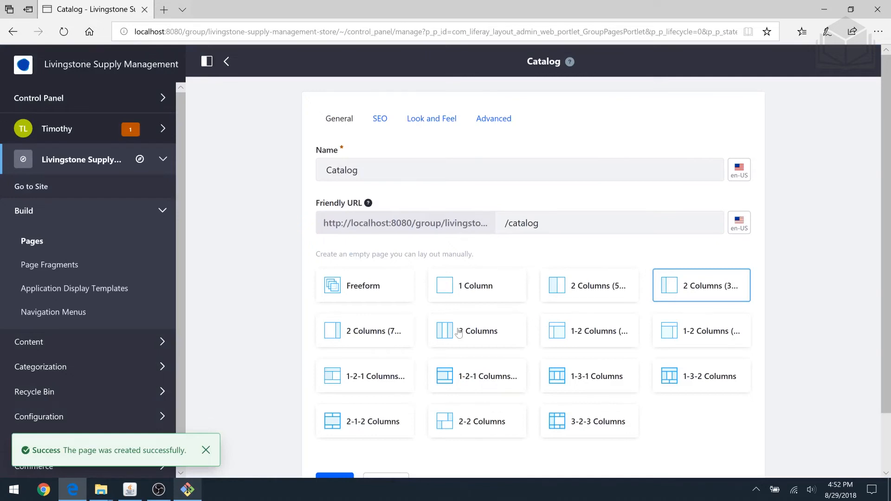
pyautogui.scroll(-2, 717, 291)
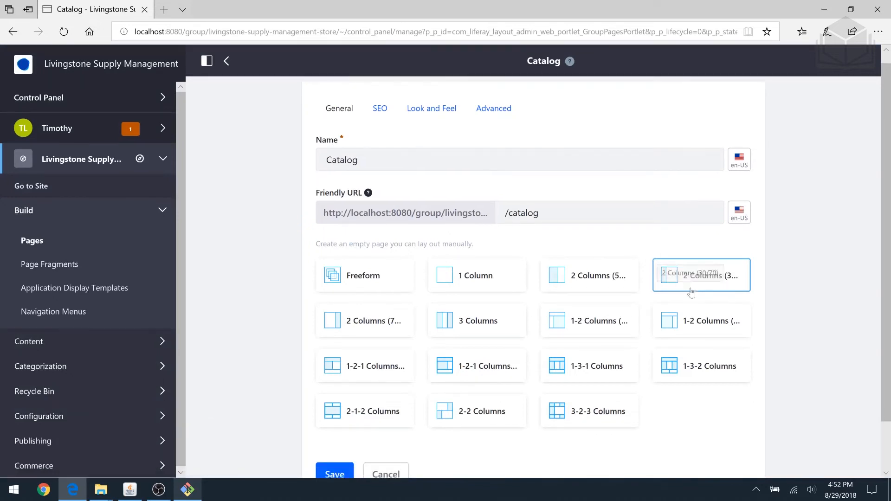
pyautogui.click(329, 418)
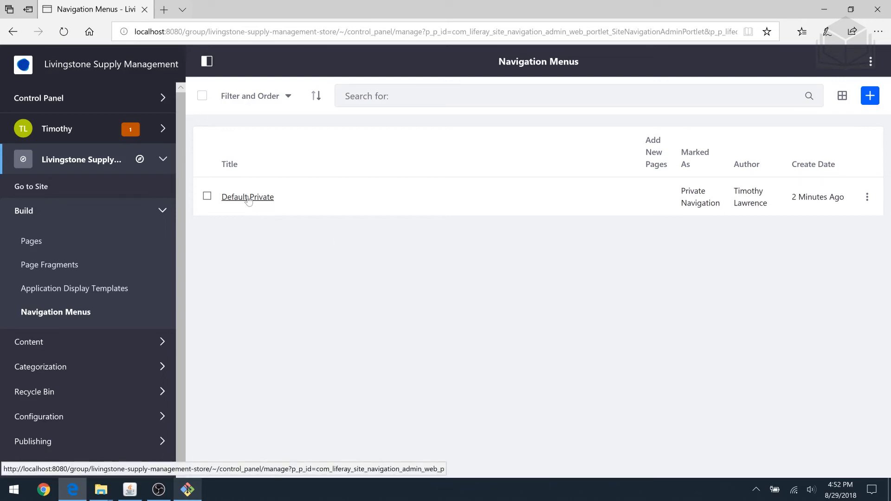
# Step: Add the private Catalog page to the store site's Default Private navigation menu
pyautogui.click(263, 201)
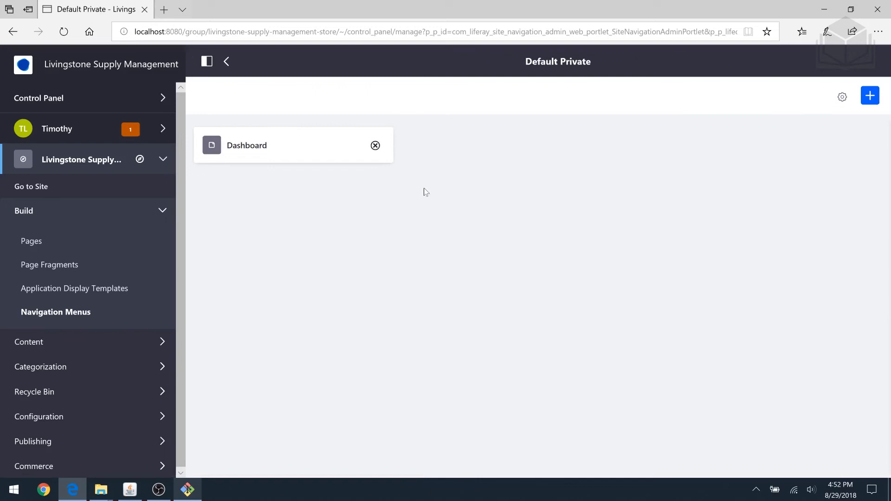
pyautogui.click(871, 98)
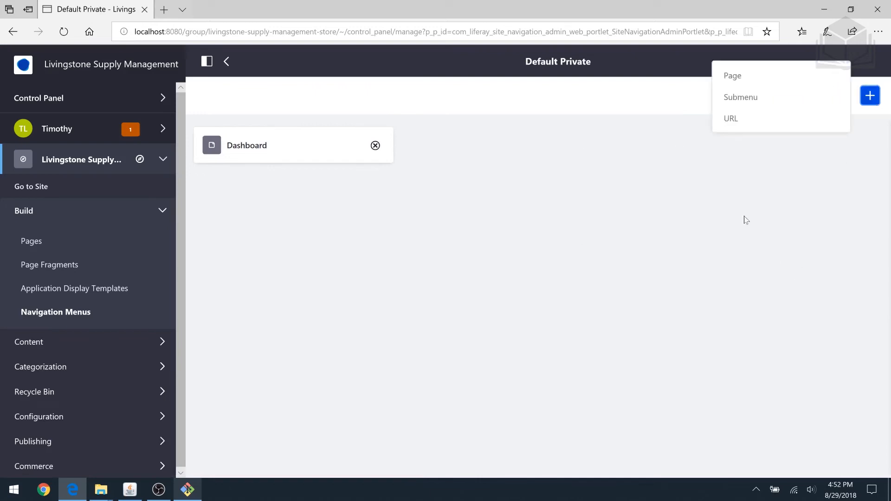
pyautogui.click(735, 78)
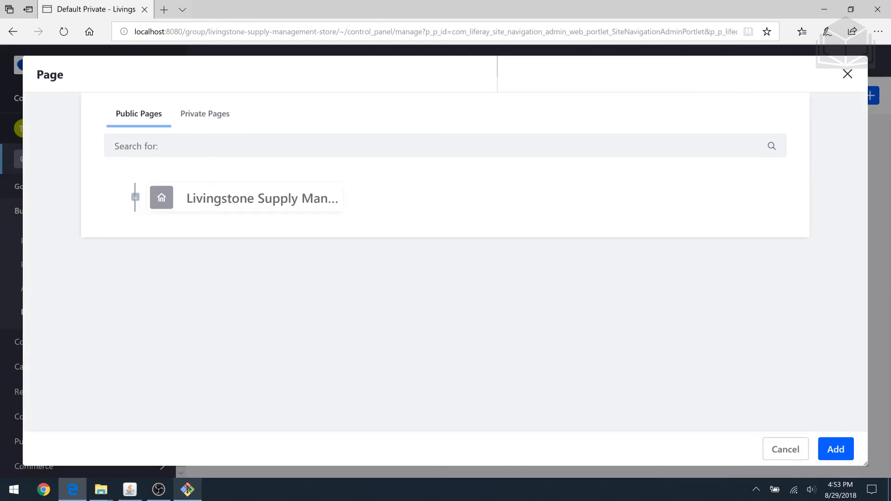
pyautogui.click(208, 117)
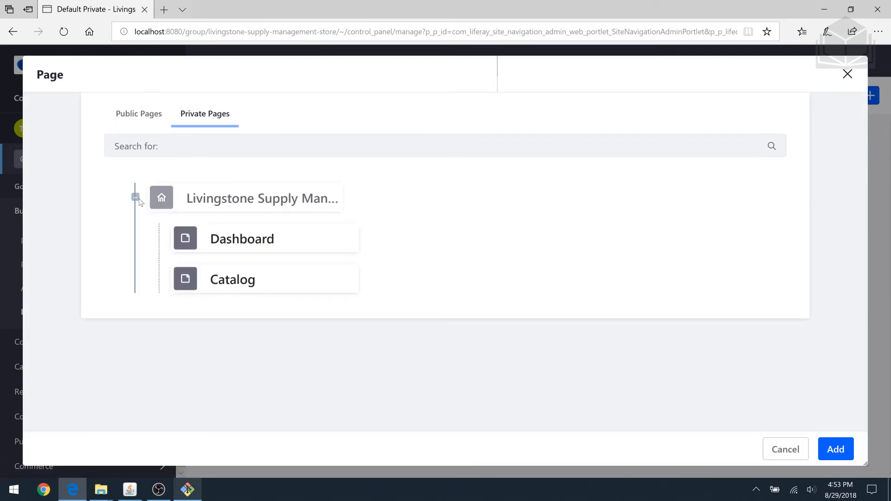
pyautogui.click(274, 280)
pyautogui.click(841, 450)
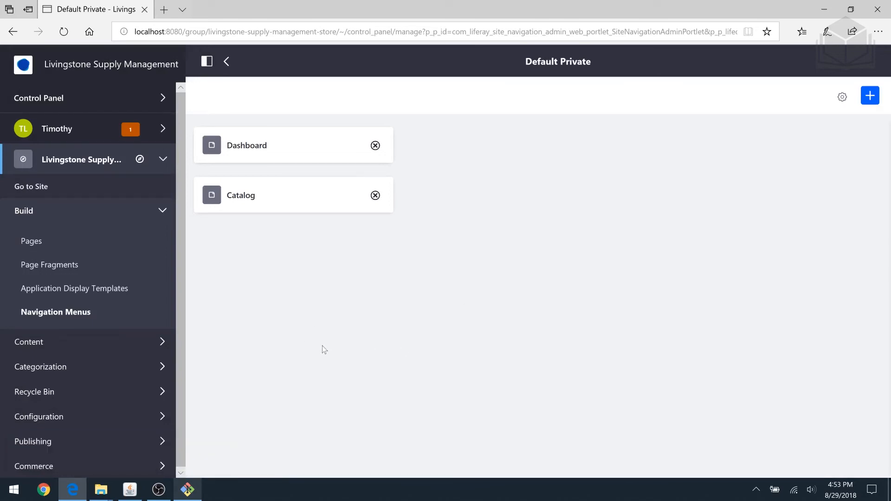
# Step: Go to the store site's Catalog page and show the Commerce widgets available to add
pyautogui.click(48, 189)
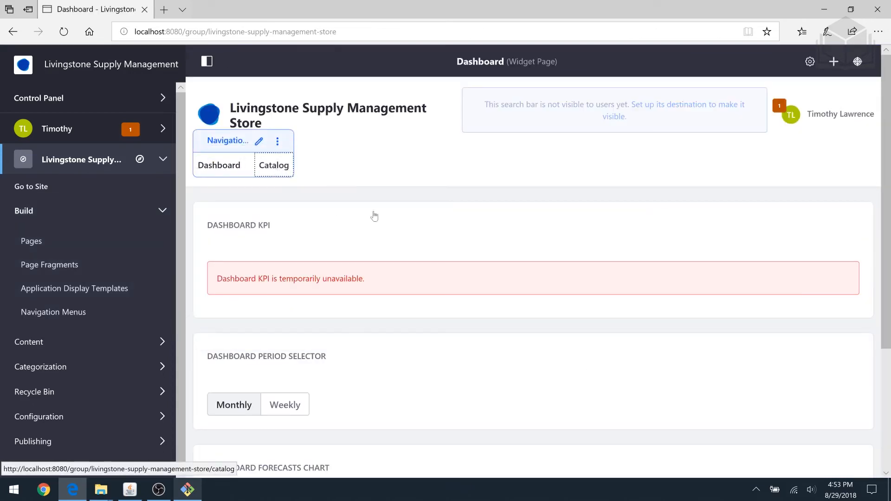
pyautogui.click(280, 166)
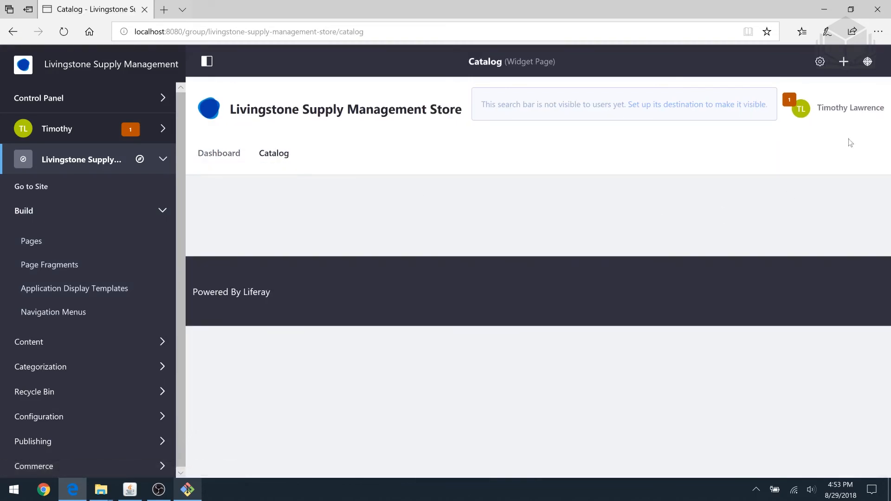
pyautogui.click(844, 63)
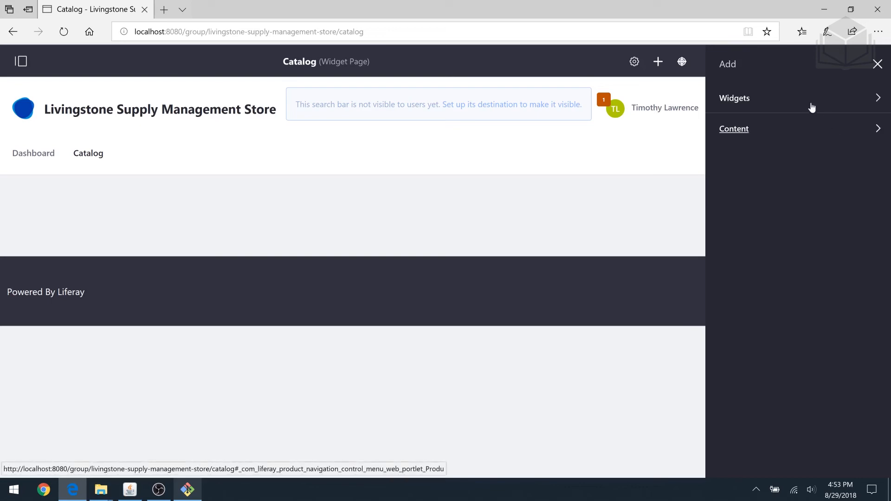
pyautogui.click(812, 107)
pyautogui.click(741, 210)
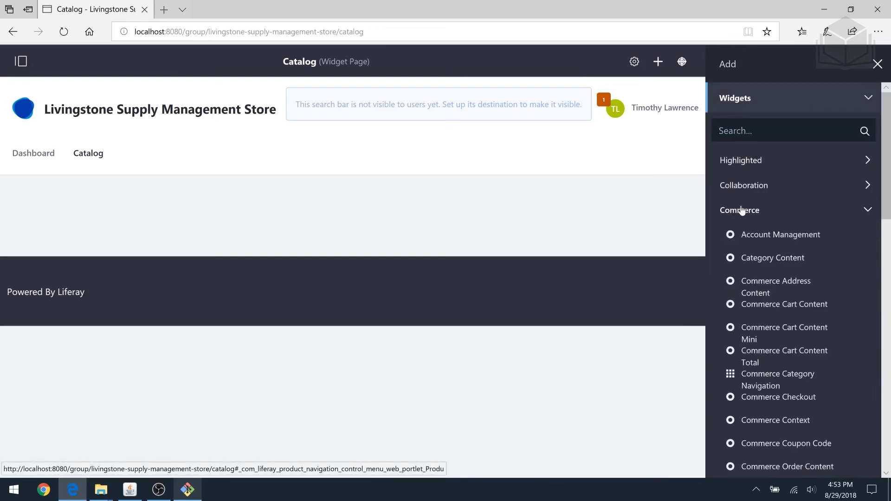
# Step: Place the Commerce Search Results widget in the wider column of the Catalog page
pyautogui.scroll(-6, 742, 239)
pyautogui.scroll(1, 741, 247)
pyautogui.moveTo(808, 257)
pyautogui.scroll(-2, 824, 257)
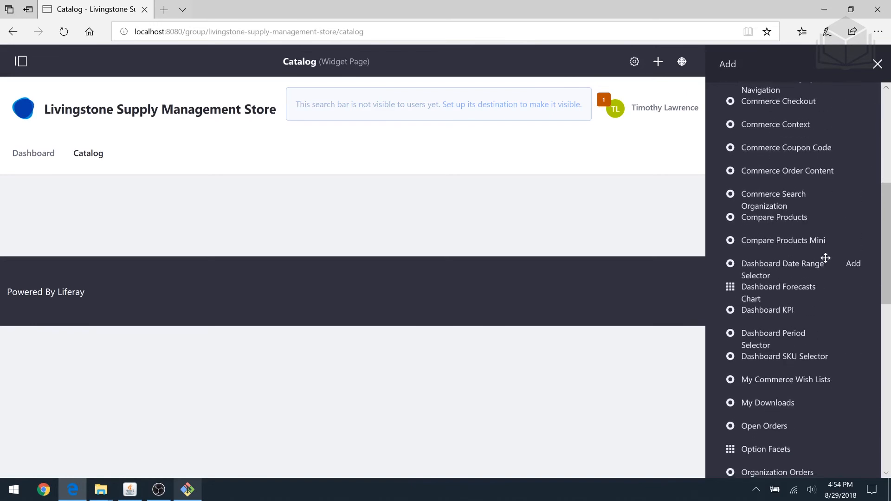
pyautogui.scroll(4, 824, 258)
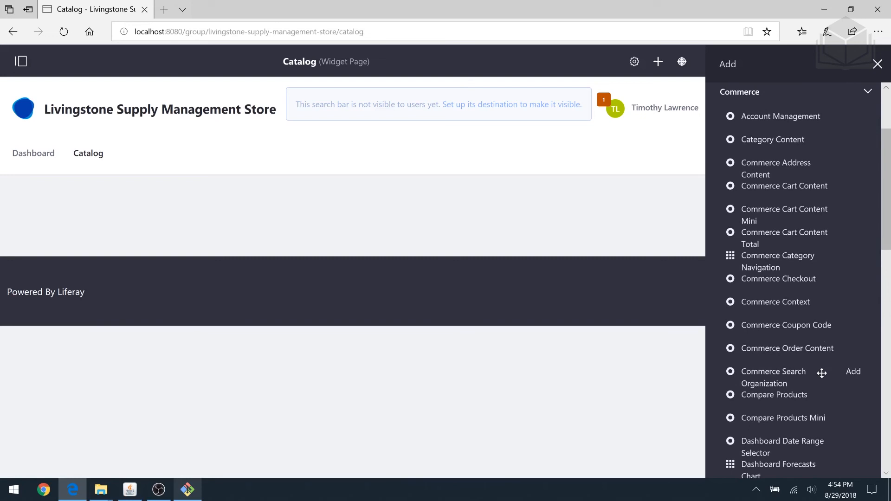
pyautogui.scroll(-6, 823, 372)
pyautogui.moveTo(771, 423); pyautogui.dragTo(424, 205)
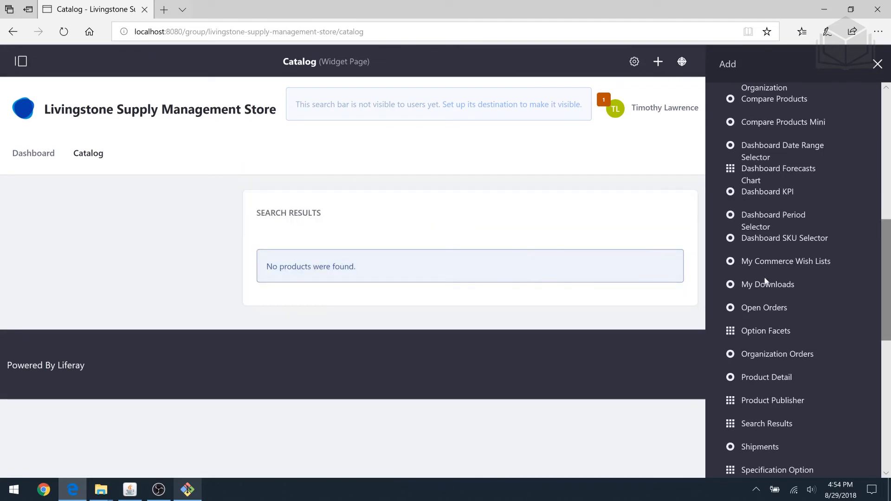
pyautogui.click(878, 64)
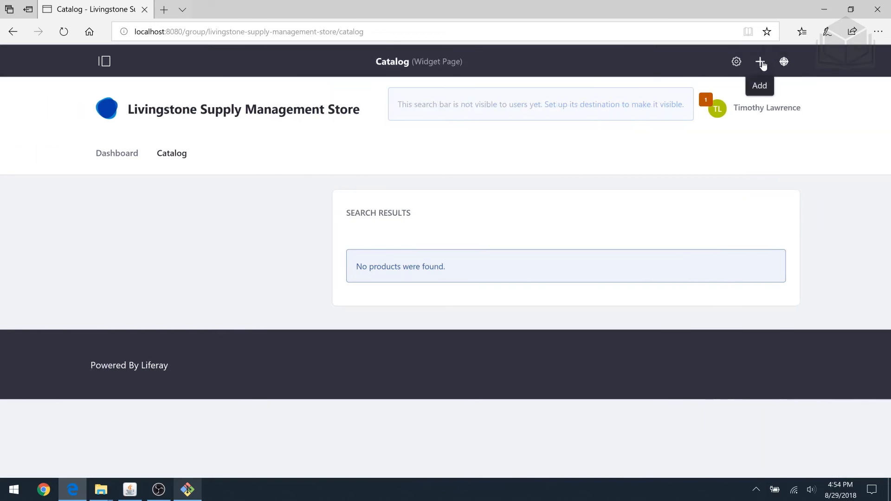
# Step: Add the Search Bar widget from the Search category above the Search Results widget on the Catalog page
pyautogui.click(762, 62)
pyautogui.scroll(-6, 778, 163)
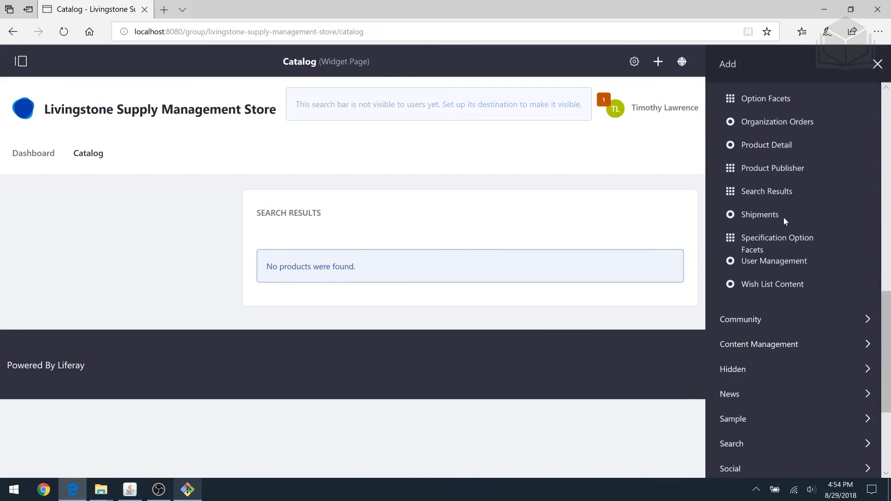
pyautogui.click(738, 321)
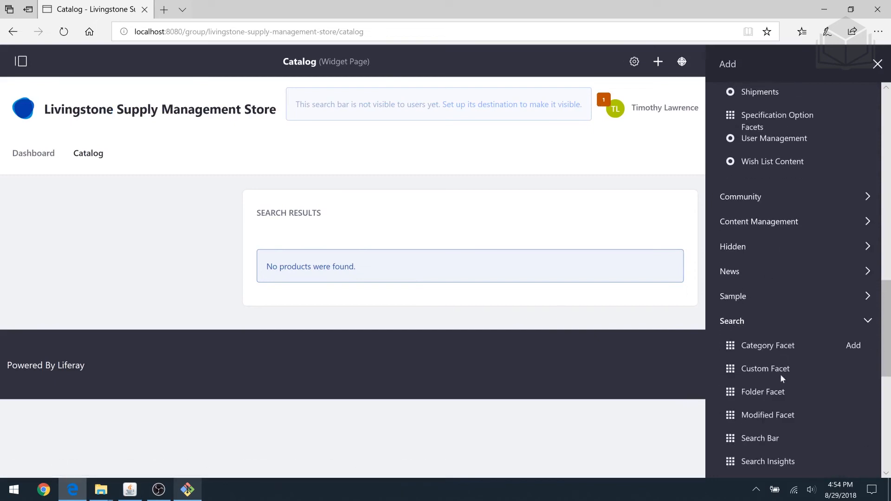
pyautogui.scroll(-1, 781, 381)
pyautogui.moveTo(773, 379); pyautogui.dragTo(434, 182)
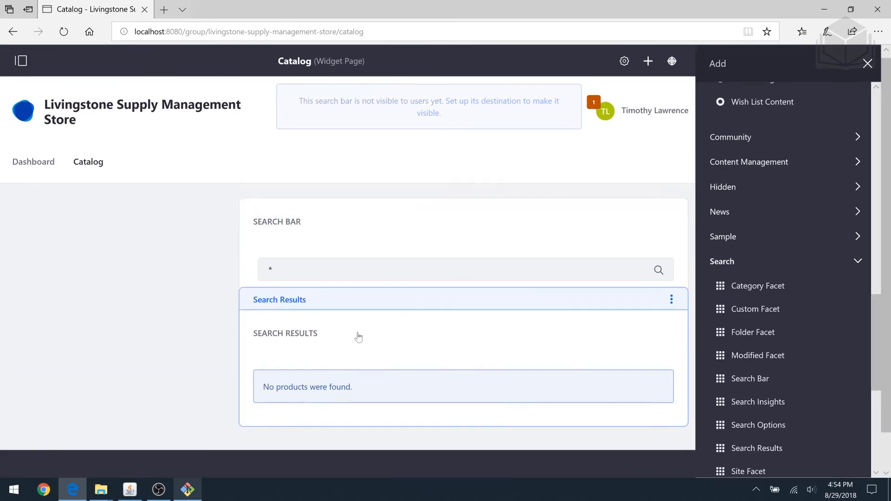
pyautogui.scroll(-1, 360, 334)
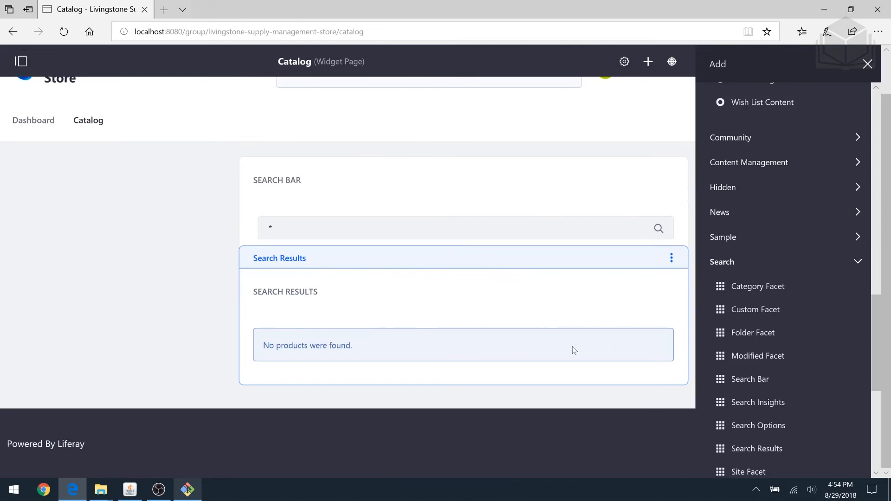
pyautogui.click(868, 64)
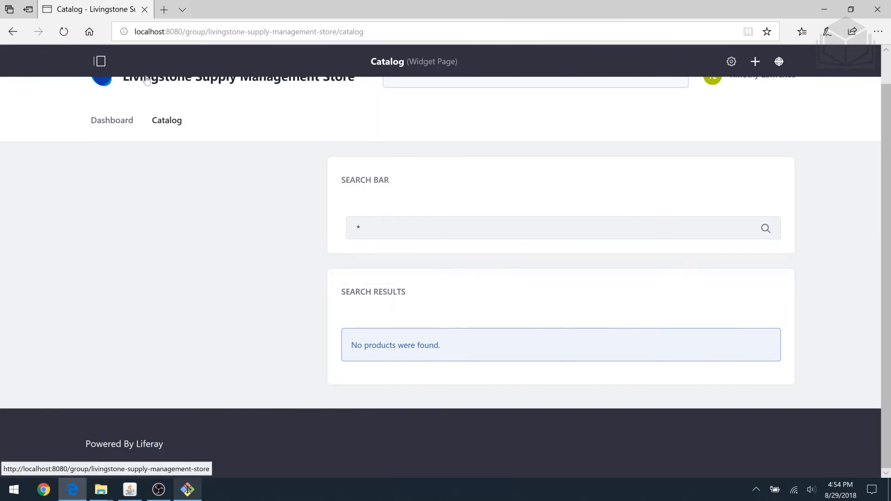
# Step: Open the Countries list in the store site's Commerce settings
pyautogui.click(100, 60)
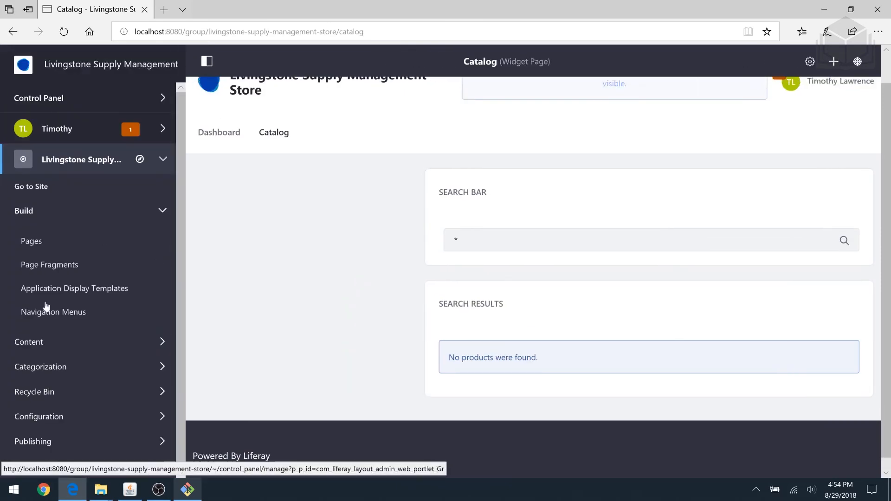
pyautogui.click(118, 469)
pyautogui.scroll(-5, 99, 378)
pyautogui.click(46, 462)
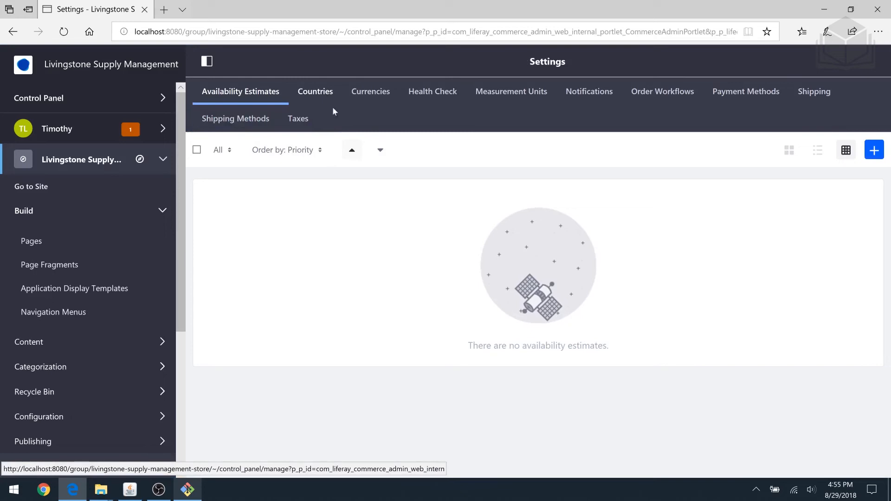
pyautogui.click(325, 97)
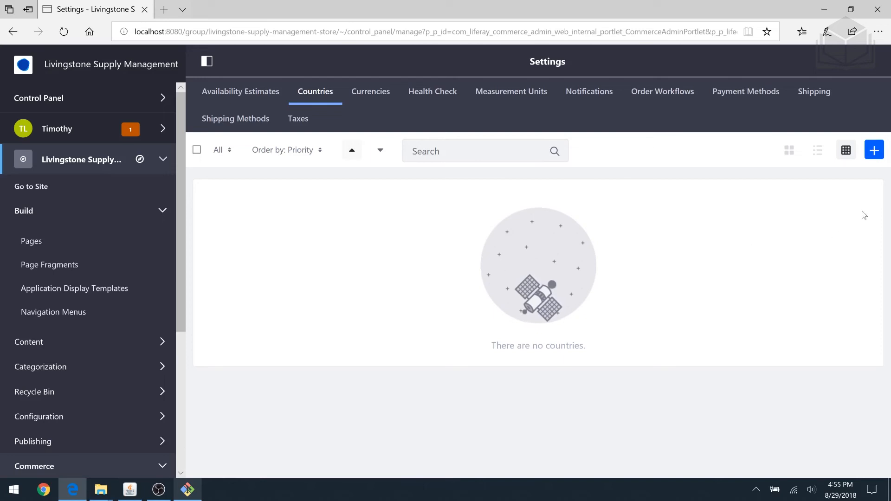
# Step: Add the country United States with billing and shipping allowed, set it active, and save it
pyautogui.click(877, 153)
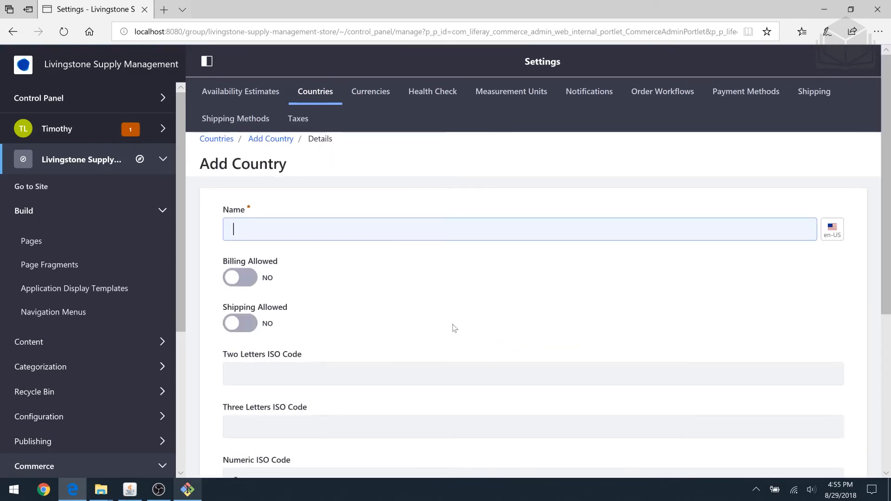
pyautogui.scroll(-5, 448, 297)
pyautogui.scroll(5, 439, 320)
pyautogui.click(231, 281)
pyautogui.click(238, 327)
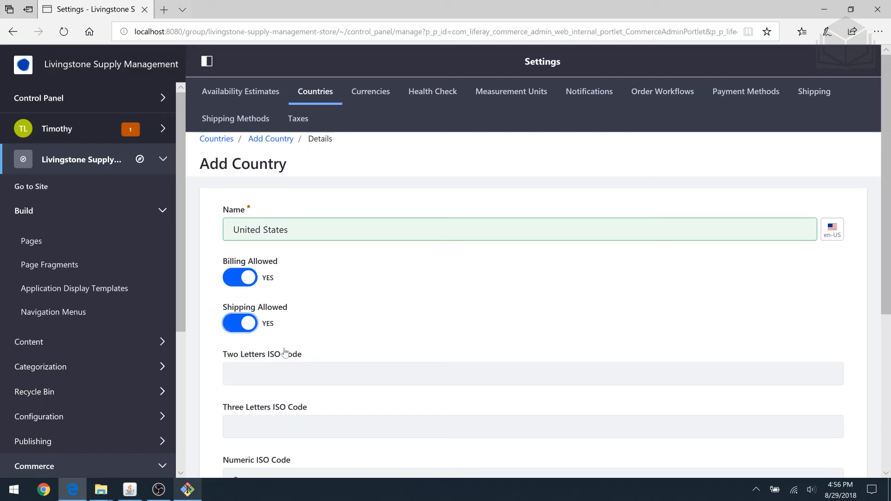
pyautogui.scroll(-4, 282, 348)
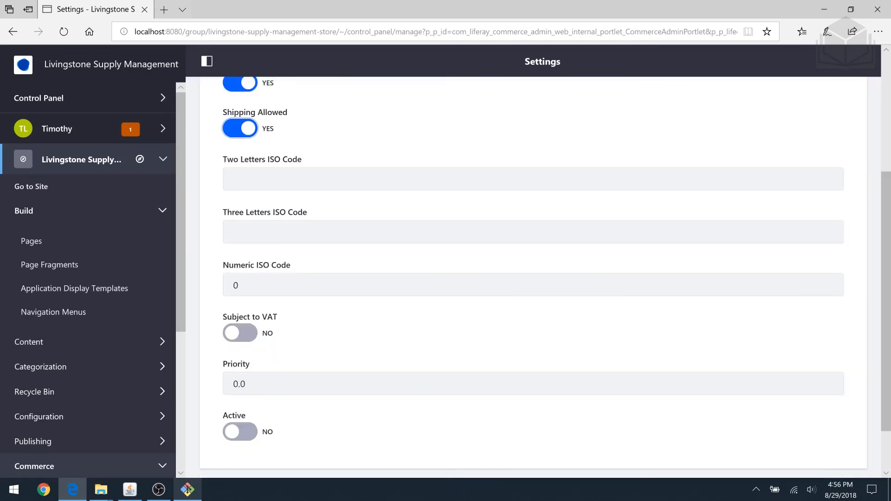
pyautogui.scroll(-2, 247, 418)
pyautogui.click(242, 370)
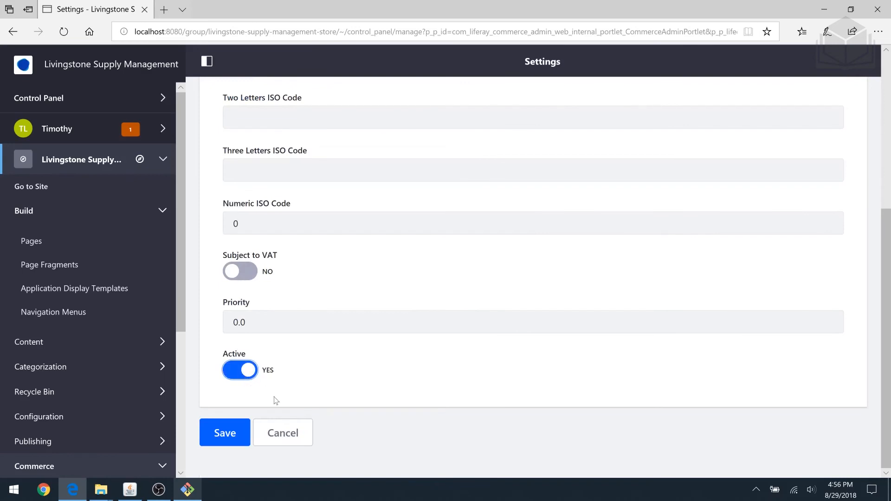
pyautogui.click(225, 432)
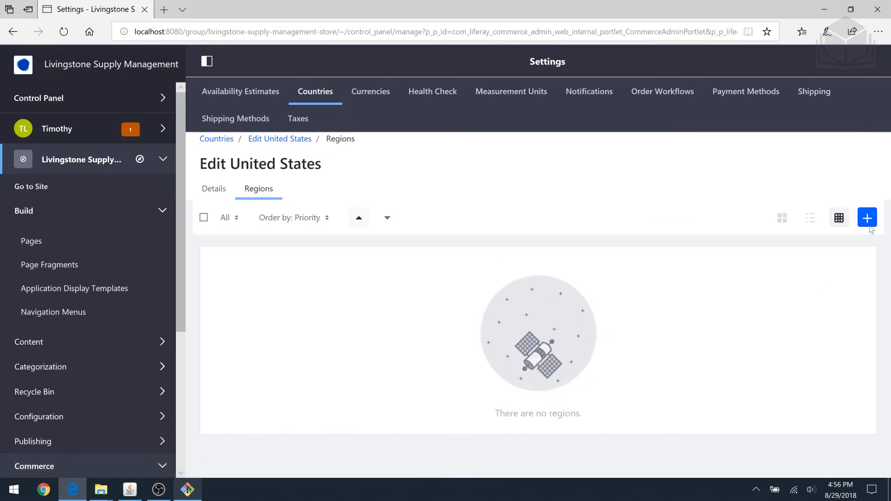
# Step: Add the region California to the United States with code 3166-2:US-CA, set it active, and save it
pyautogui.click(868, 222)
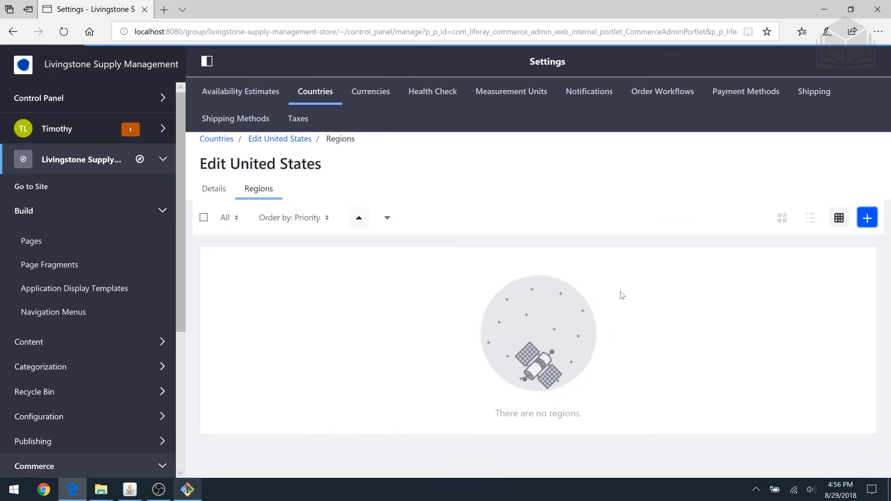
pyautogui.write('Calif')
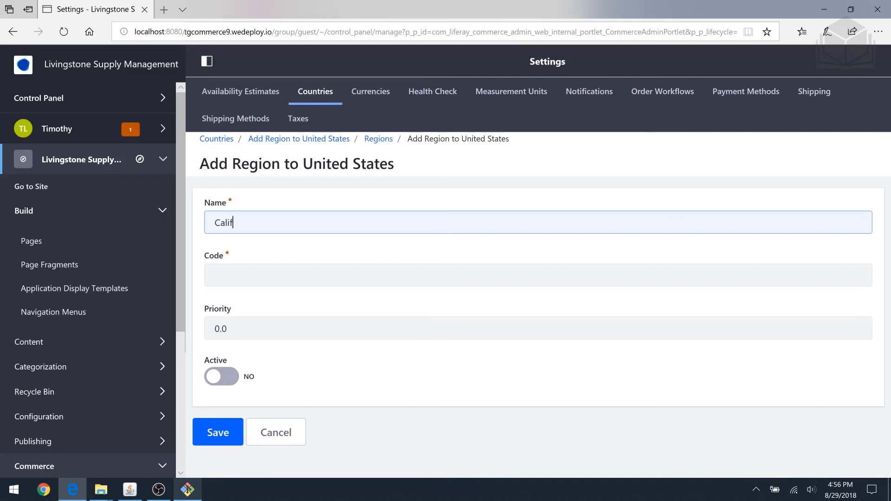
pyautogui.write('ornia')
pyautogui.press('Tab')
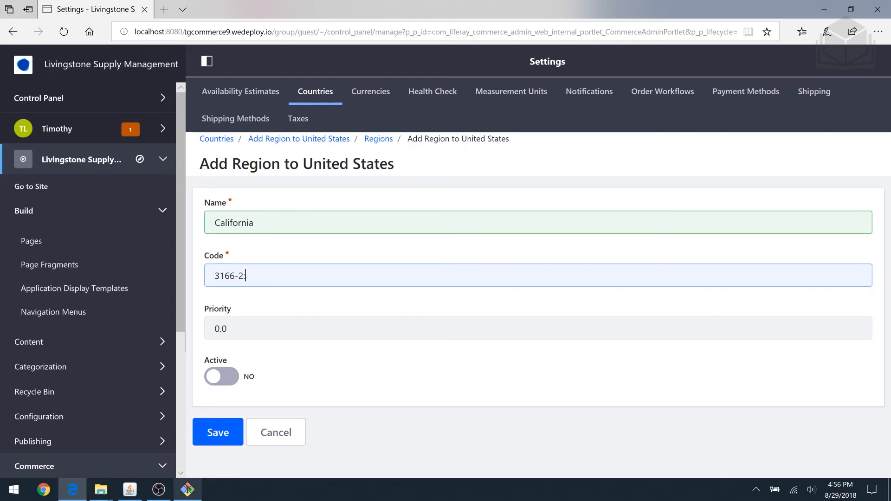
pyautogui.write('CA')
pyautogui.moveTo(235, 276); pyautogui.dragTo(214, 277)
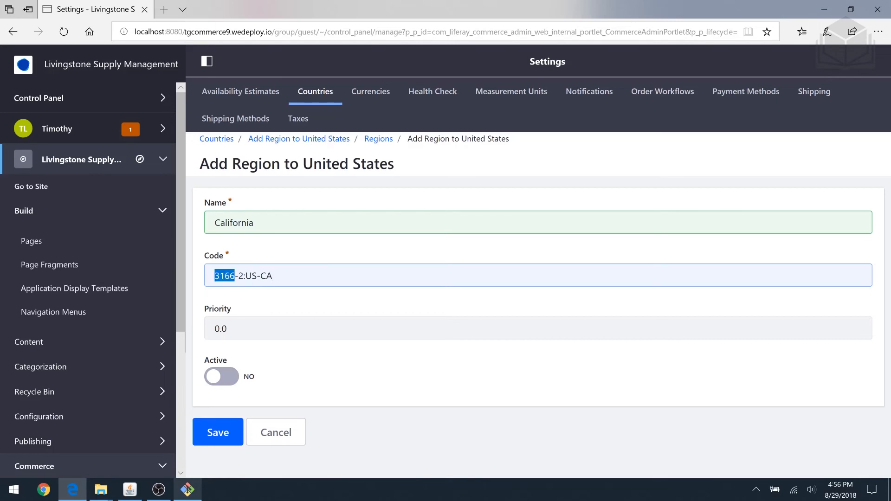
pyautogui.moveTo(274, 276); pyautogui.dragTo(260, 277)
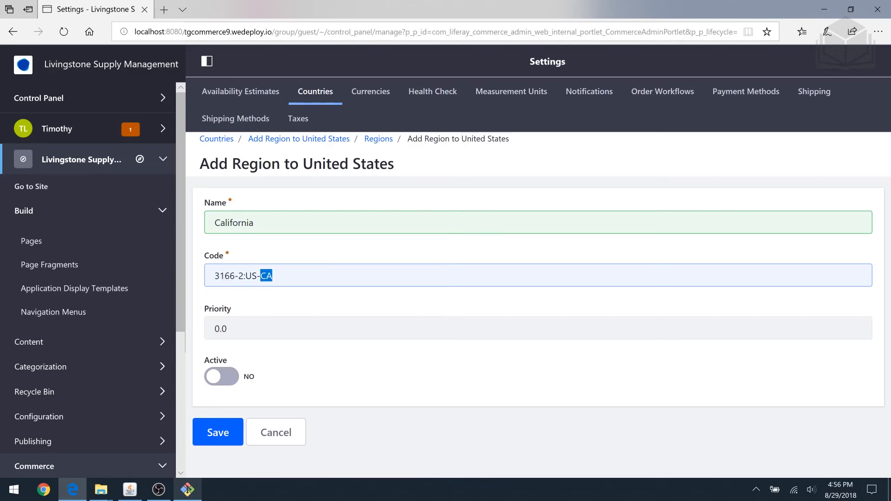
pyautogui.click(231, 376)
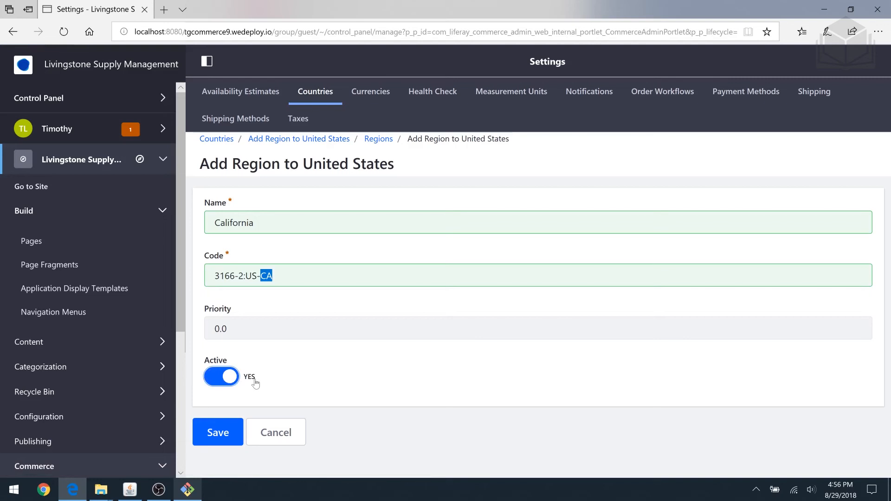
pyautogui.click(287, 374)
pyautogui.click(226, 432)
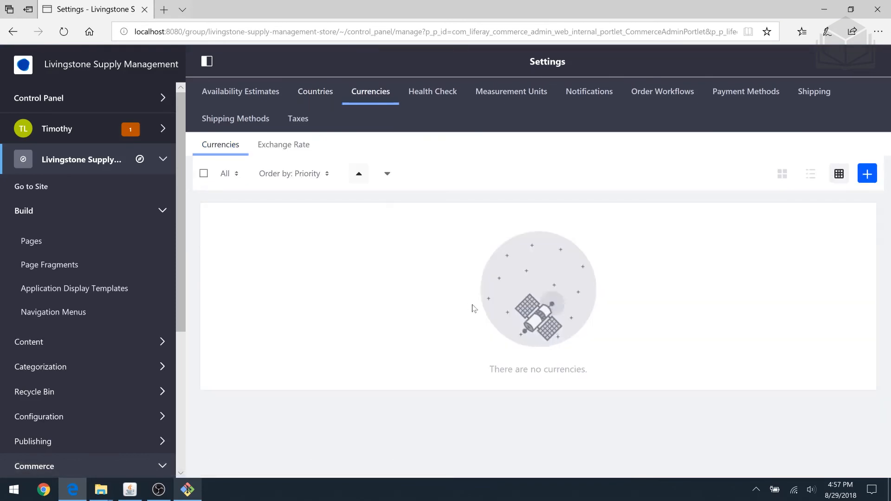
# Step: Add the currency US Dollar with code 3166-2:US, set it as primary and active, and save it
pyautogui.click(867, 174)
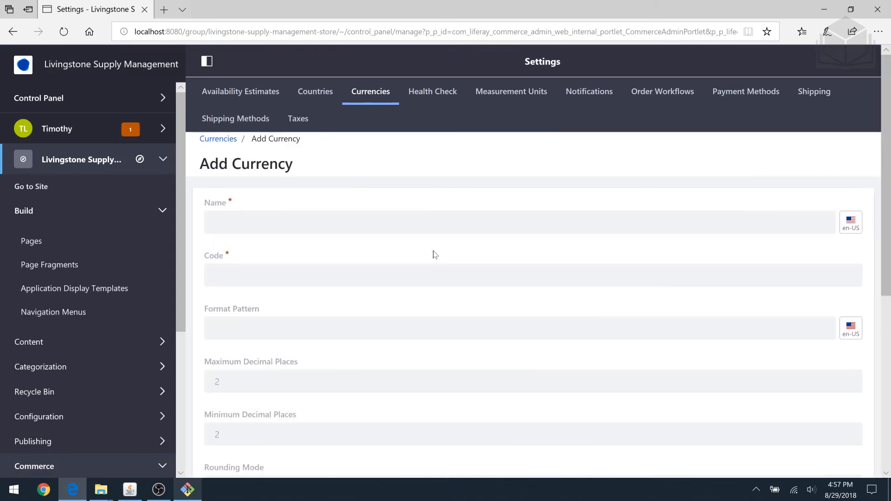
pyautogui.click(215, 222)
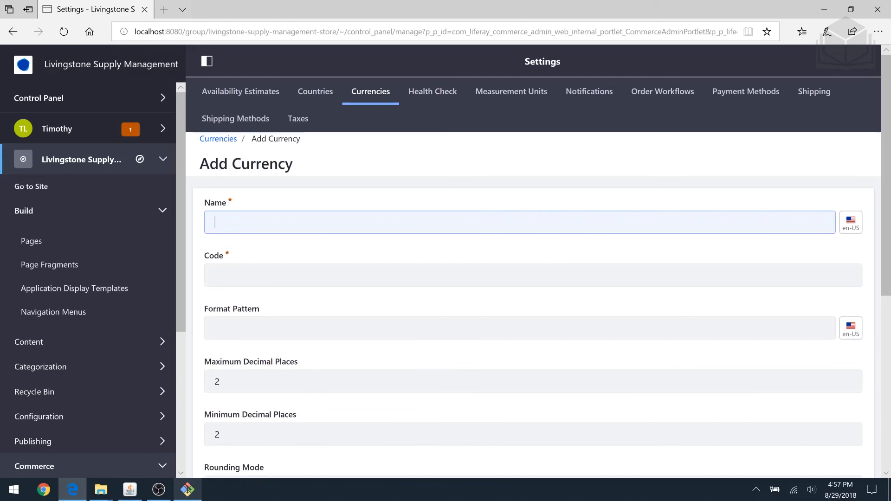
pyautogui.write('US Dollar')
pyautogui.press('Tab')
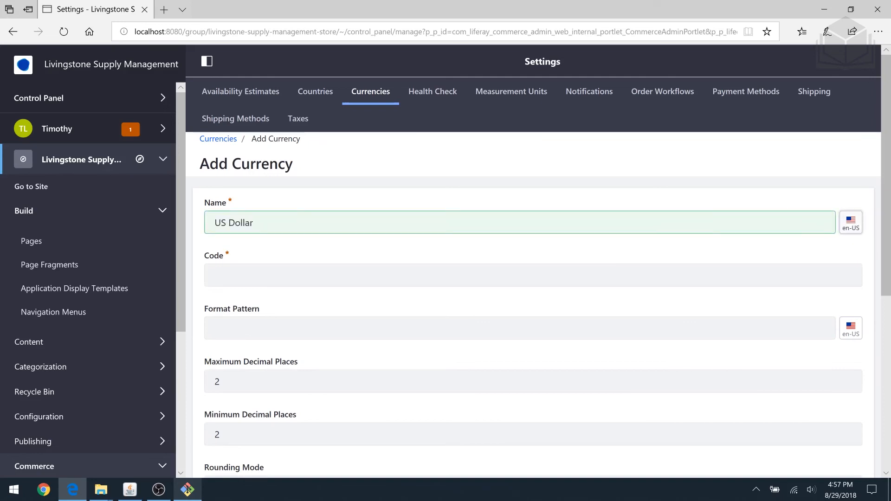
pyautogui.write('3166')
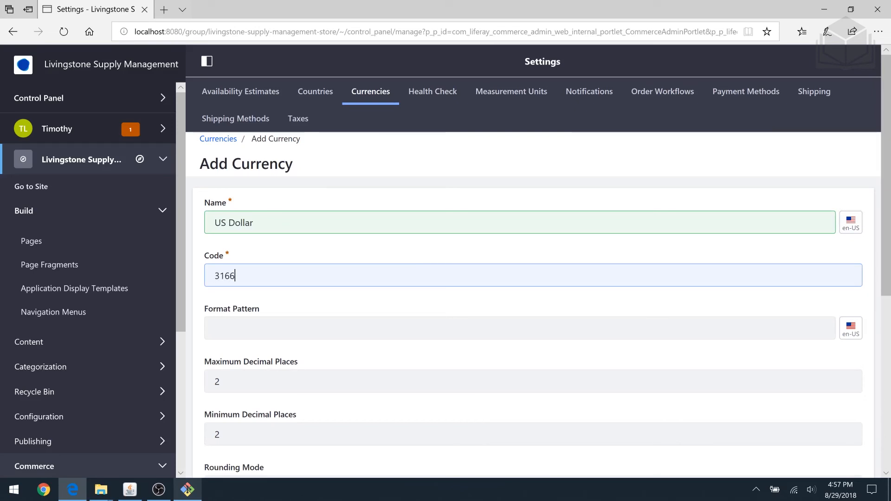
pyautogui.write('-2:US')
pyautogui.scroll(-4, 394, 315)
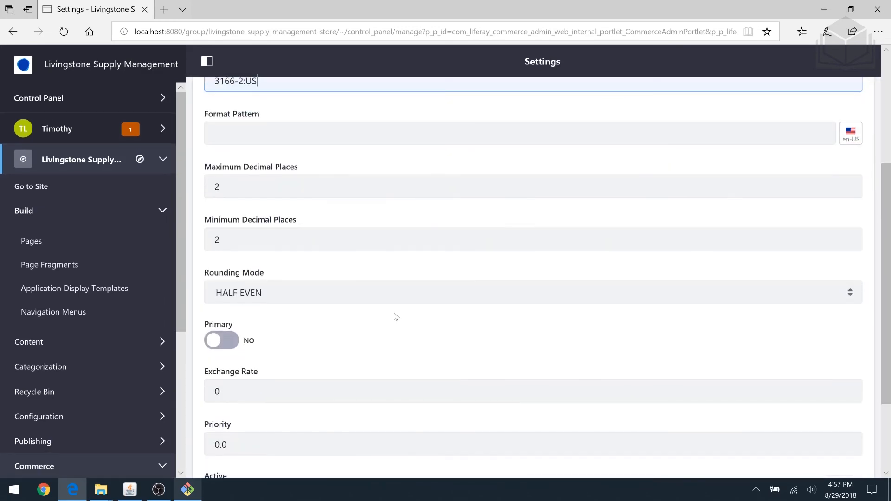
pyautogui.scroll(-3, 396, 317)
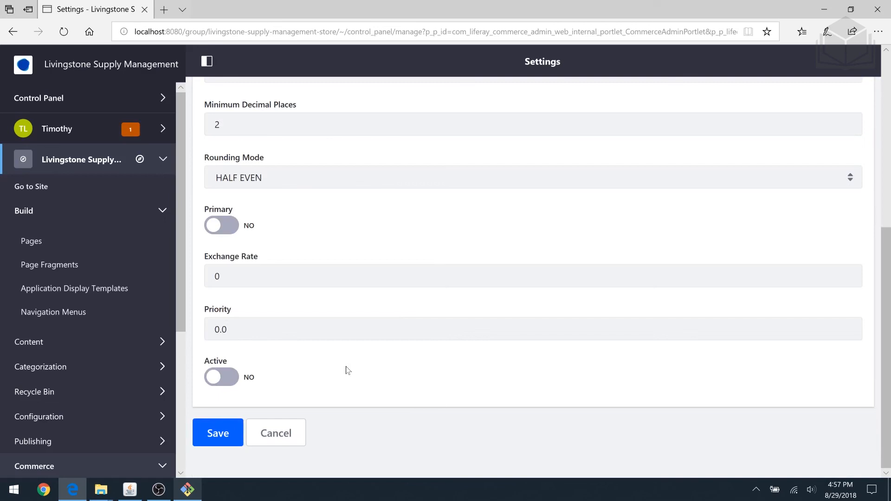
pyautogui.click(227, 379)
pyautogui.click(218, 227)
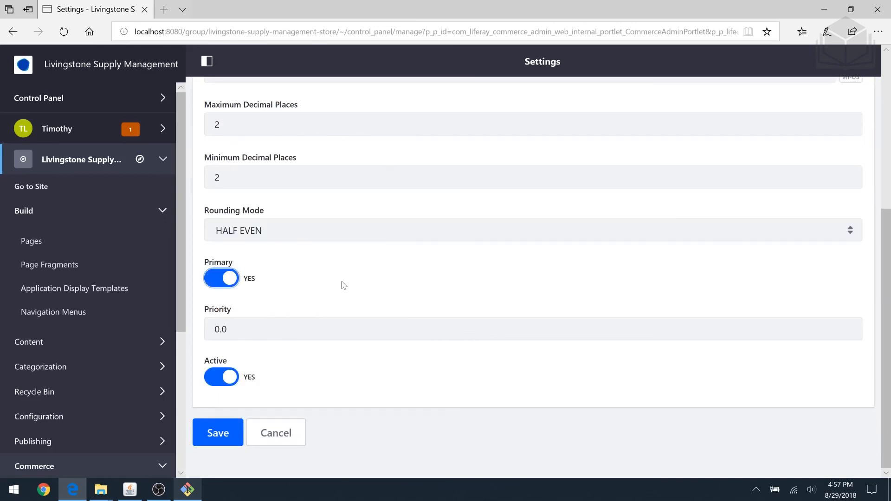
pyautogui.click(217, 434)
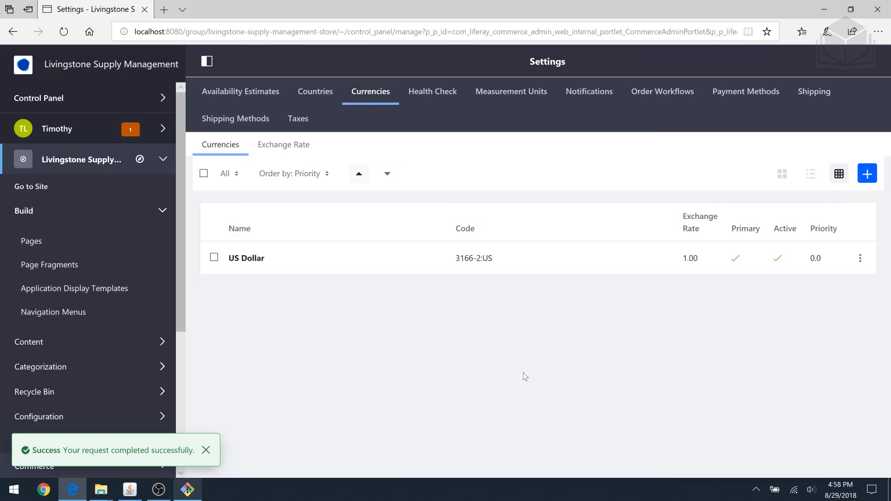
# Step: Set the currencies' exchange rate provider to European Central Bank, enable Auto Update, and save
pyautogui.click(285, 148)
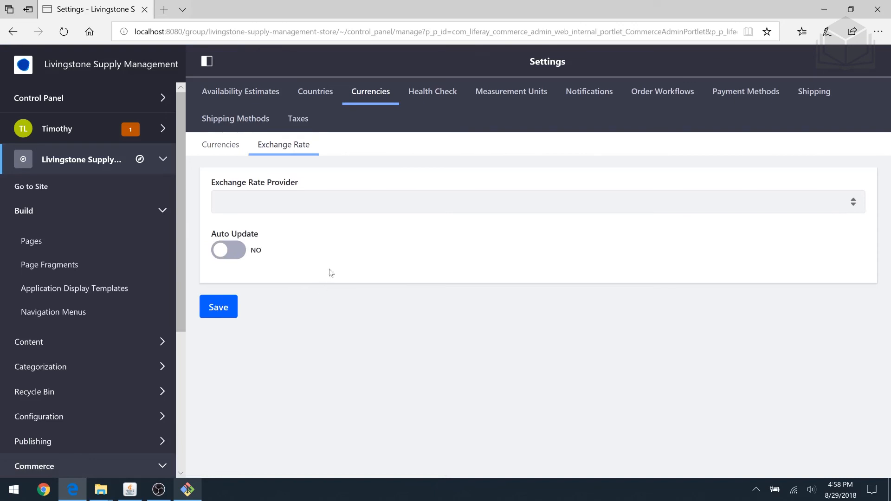
pyautogui.click(736, 209)
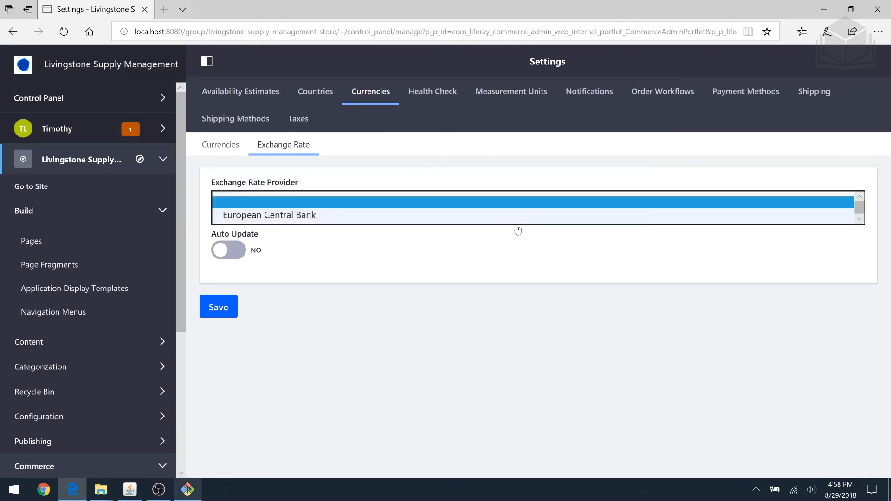
pyautogui.click(329, 221)
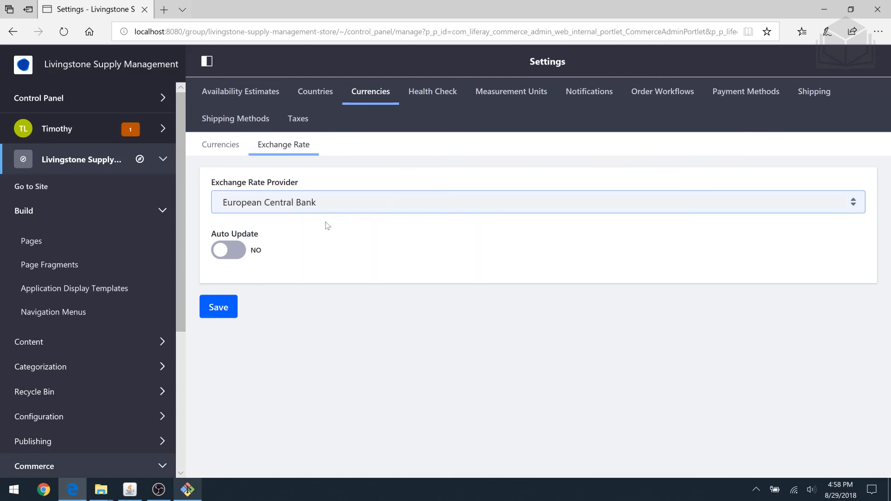
pyautogui.click(234, 249)
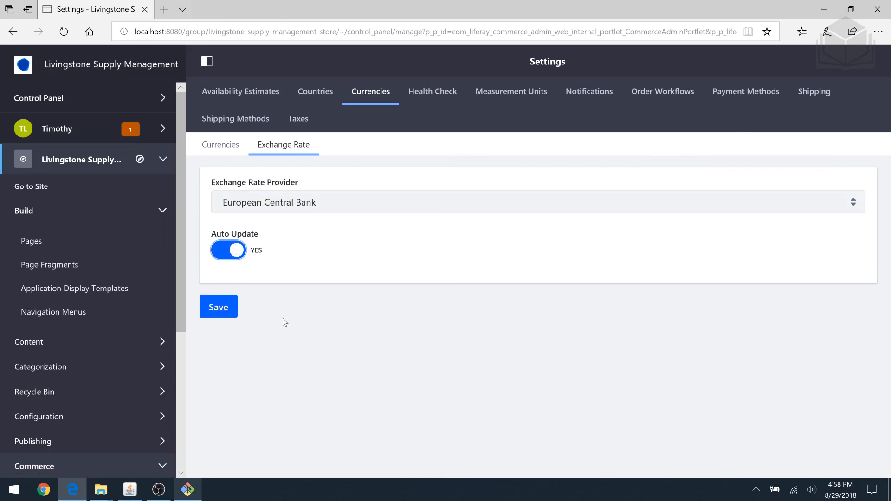
pyautogui.click(218, 307)
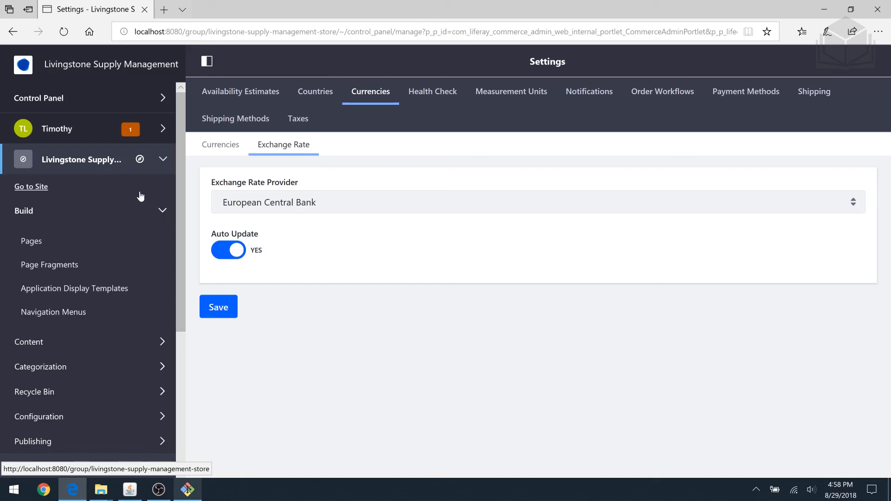
# Step: Switch to the main Livingstone Supply Management site and open its Pages administration
pyautogui.click(139, 161)
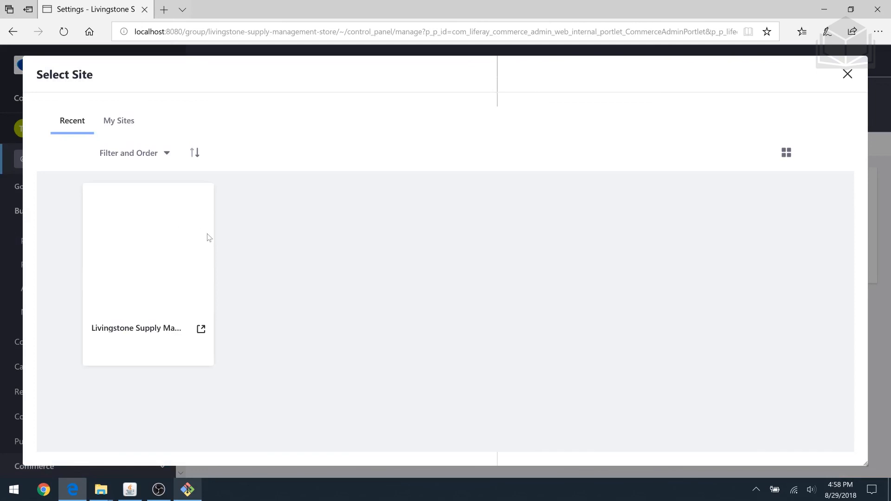
pyautogui.click(113, 317)
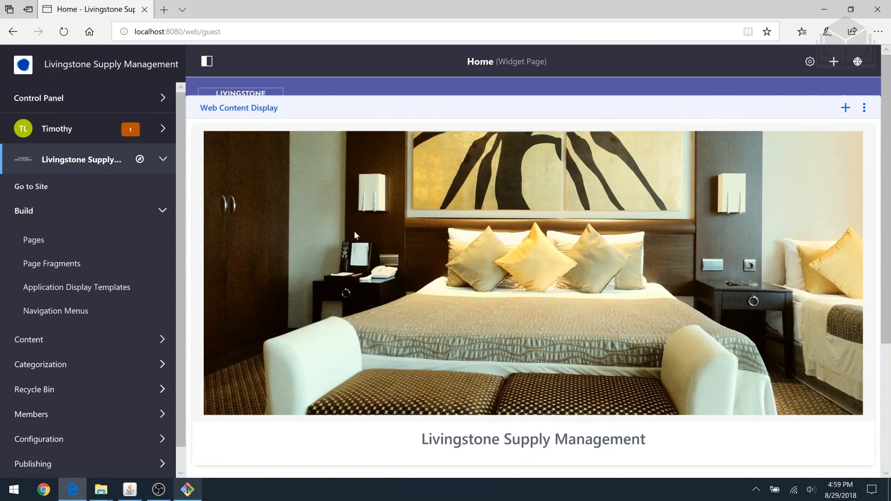
pyautogui.click(26, 240)
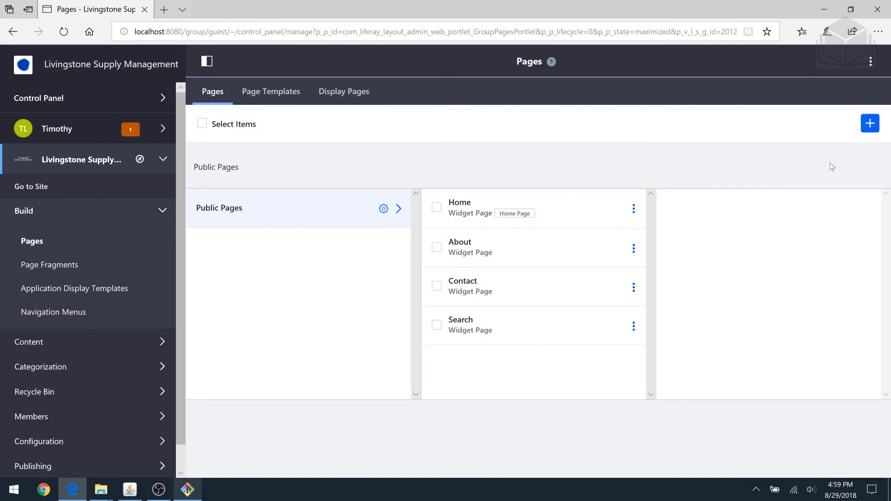
# Step: Create a public page of type Link to URL named Store on the main site
pyautogui.click(871, 129)
pyautogui.click(871, 130)
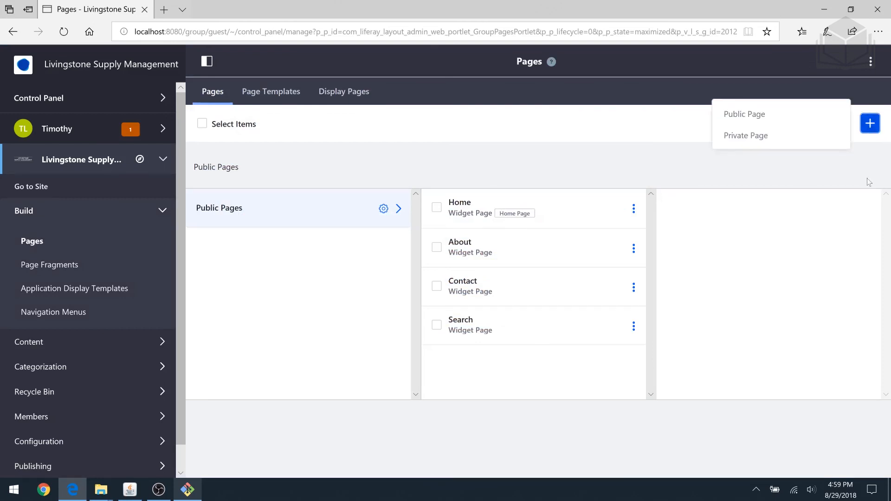
pyautogui.click(769, 121)
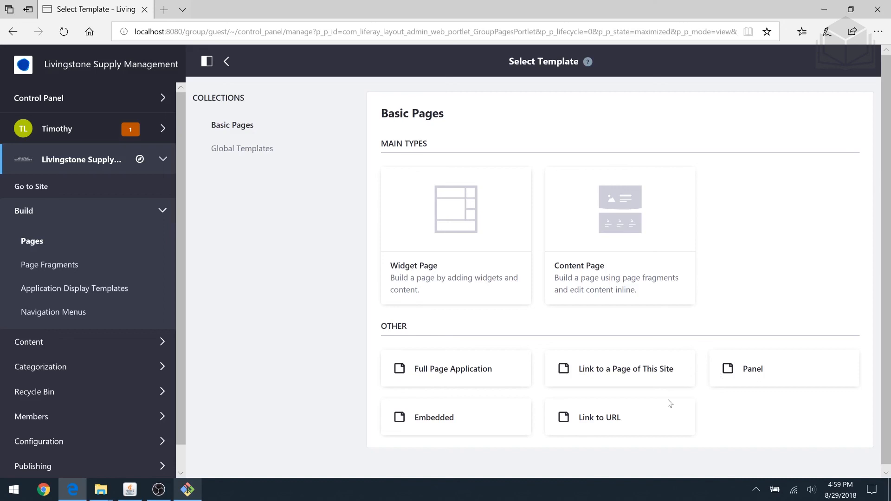
pyautogui.click(601, 419)
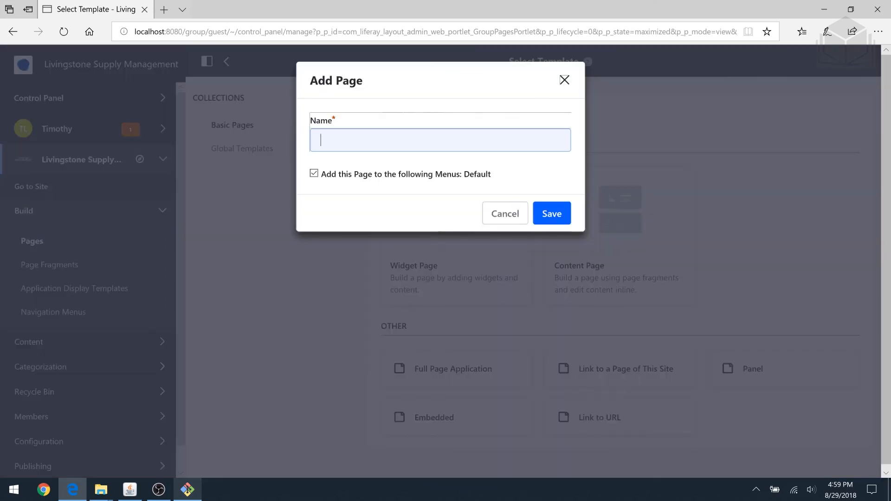
pyautogui.write('Store')
pyautogui.click(553, 214)
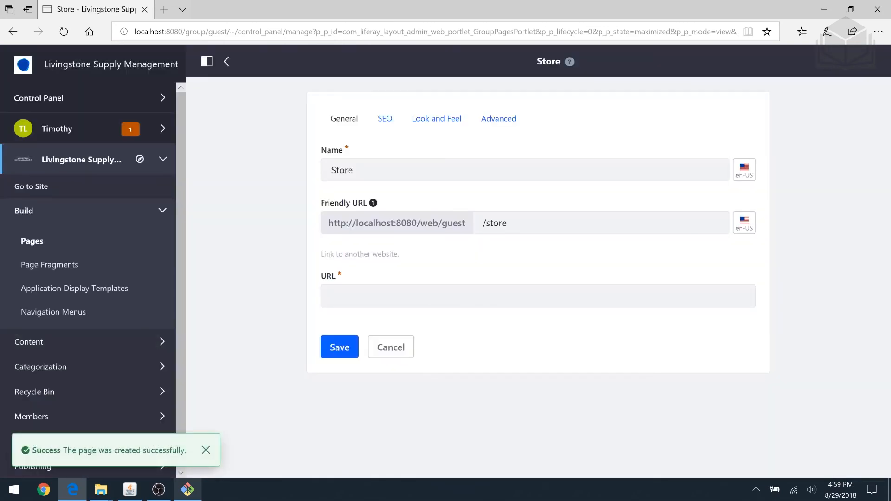
pyautogui.click(527, 296)
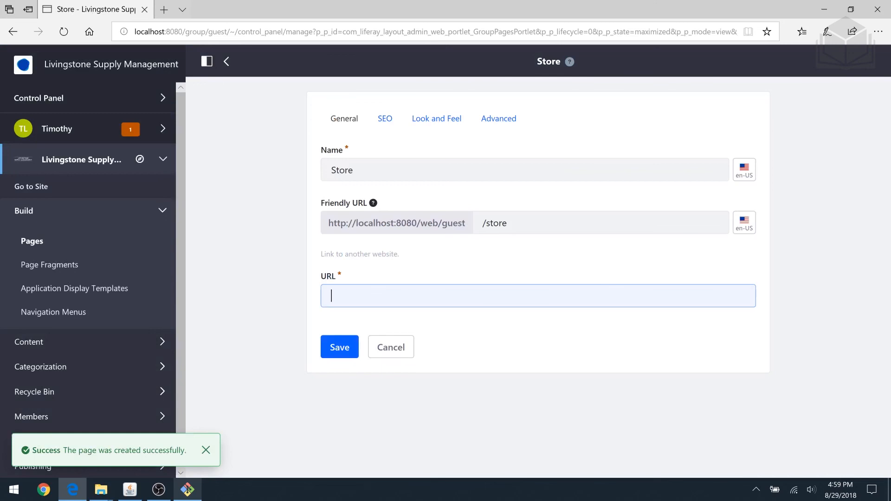
pyautogui.write('http://')
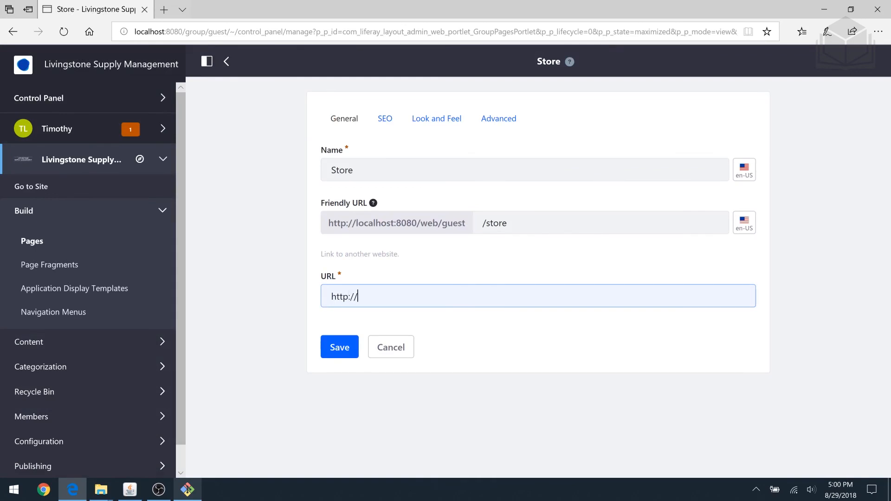
pyautogui.write('localhost:8080/group/livingstone-supply-')
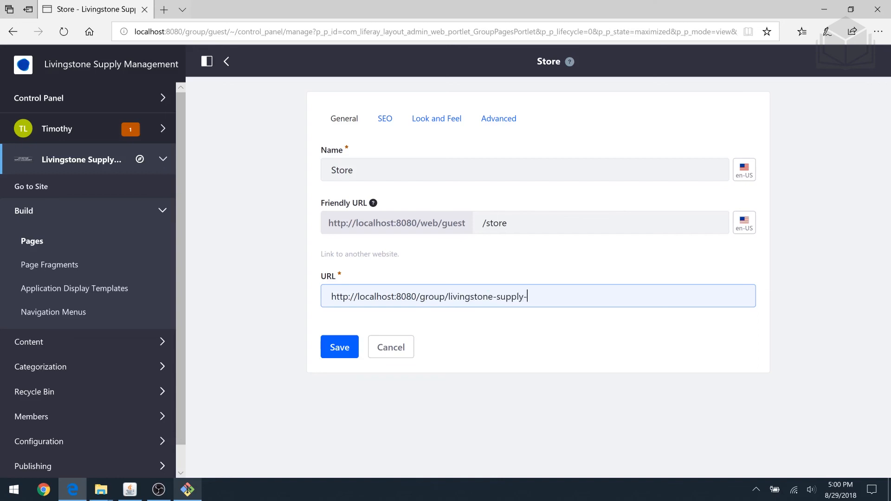
pyautogui.write('management')
pyautogui.write('-store')
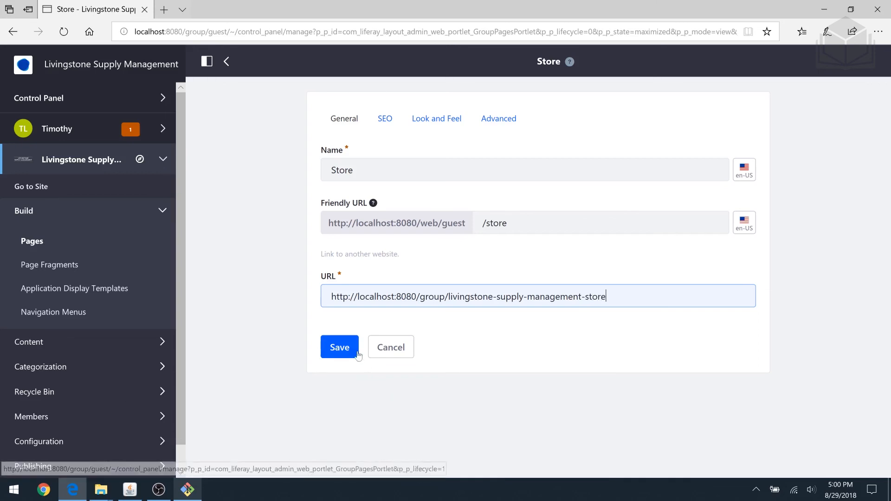
pyautogui.click(344, 354)
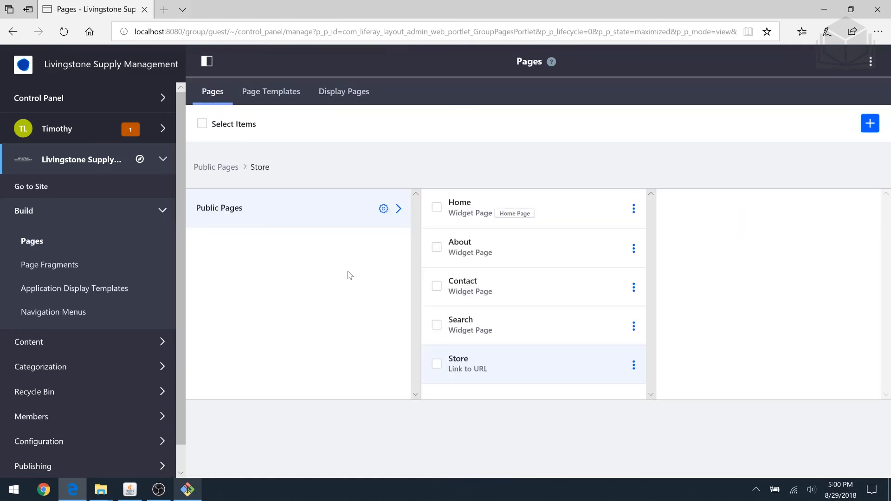
# Step: Go to the main site's home page, follow its Store link, and look over the store's Dashboard page
pyautogui.click(37, 190)
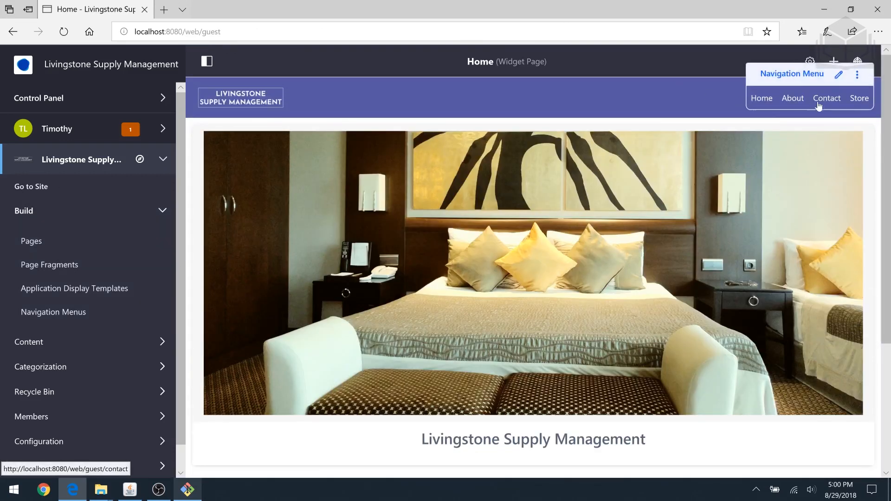
pyautogui.click(860, 101)
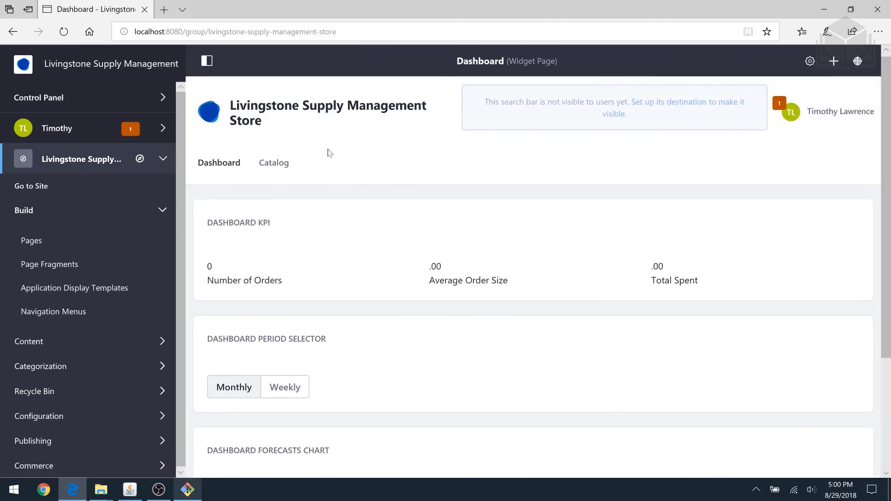
pyautogui.scroll(-3, 344, 186)
pyautogui.scroll(3, 354, 219)
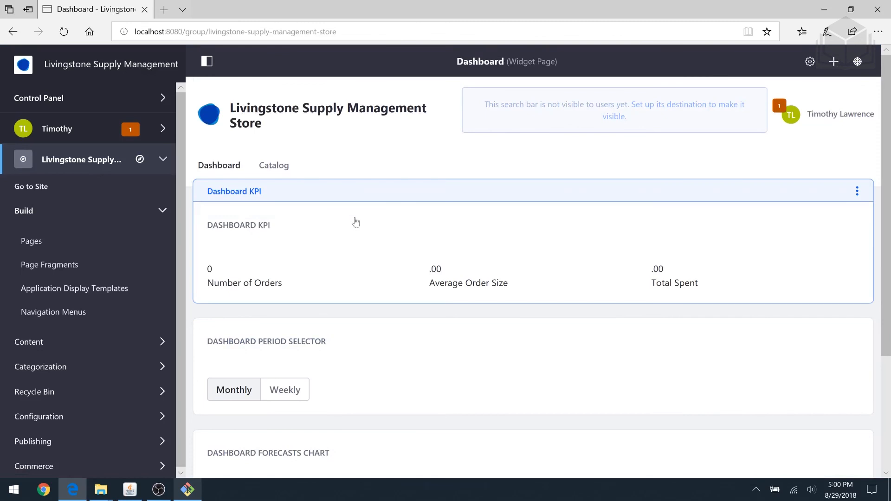